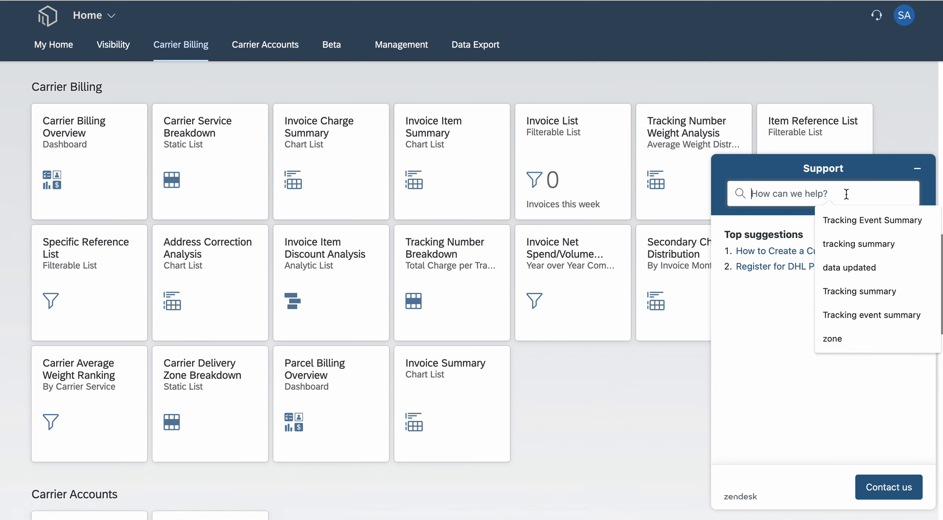
- Search the support help for "tracking summary" and read through the Tracking Summary article
{"action": "left_click", "coordinate": [868, 242]}
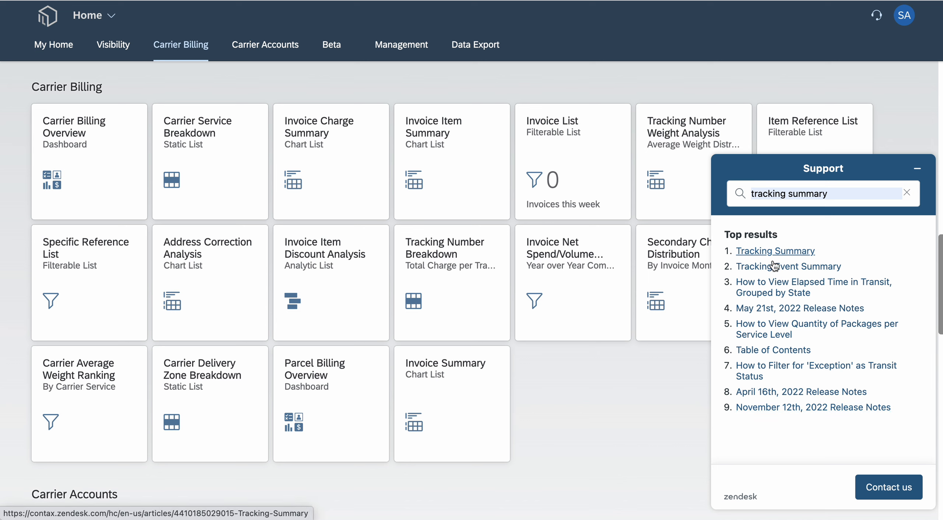
{"action": "left_click", "coordinate": [768, 251]}
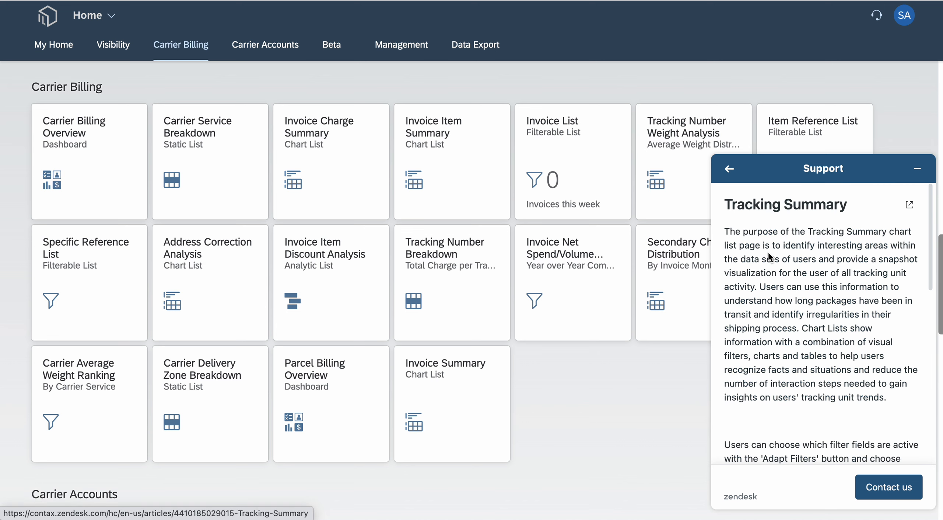
{"action": "scroll", "coordinate": [809, 346], "scroll_direction": "down", "scroll_amount": 10}
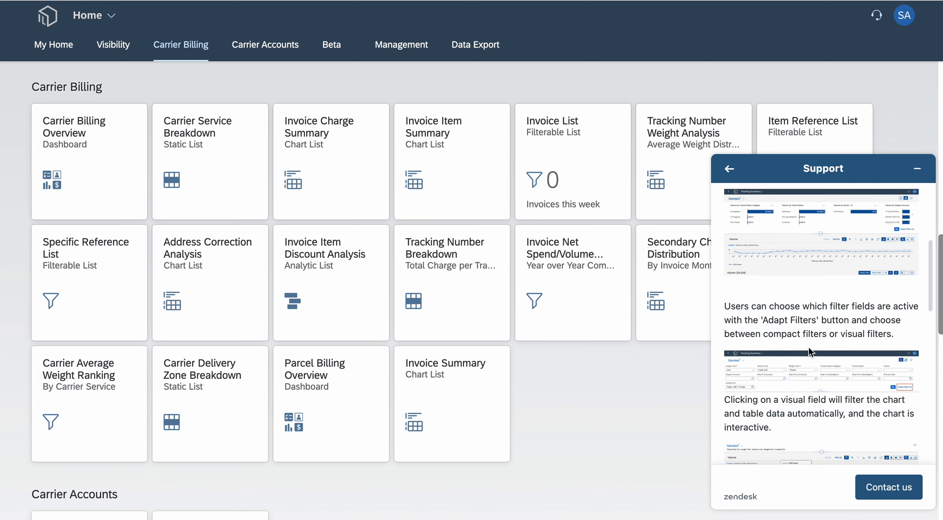
{"action": "scroll", "coordinate": [870, 252], "scroll_direction": "up", "scroll_amount": 10}
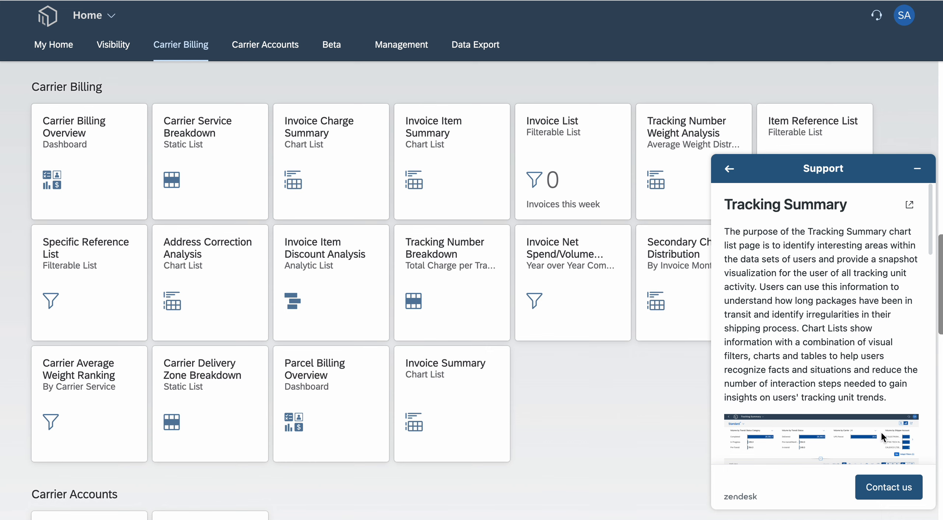
- Open the support contact form, look over its message and attachment fields, and minimize the support window without sending anything
{"action": "left_click", "coordinate": [888, 486]}
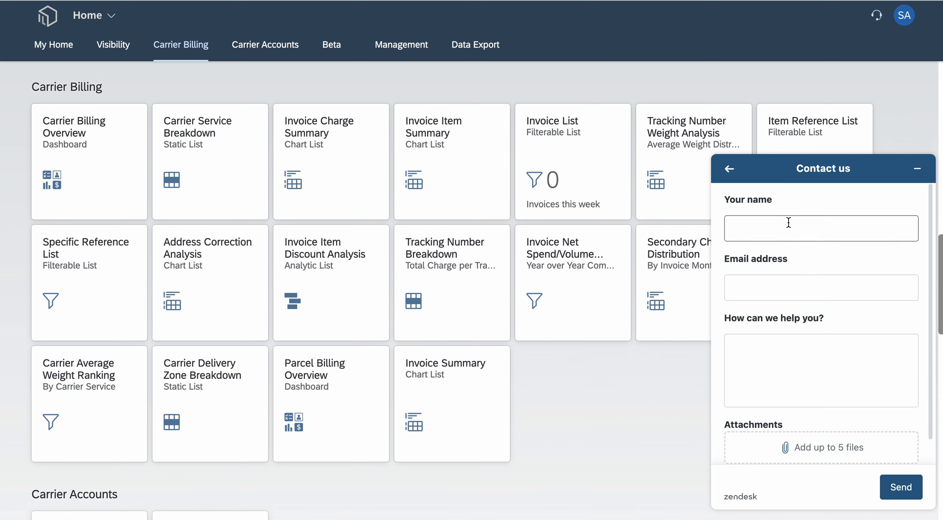
{"action": "left_click", "coordinate": [773, 358]}
{"action": "scroll", "coordinate": [886, 458], "scroll_direction": "down", "scroll_amount": 1}
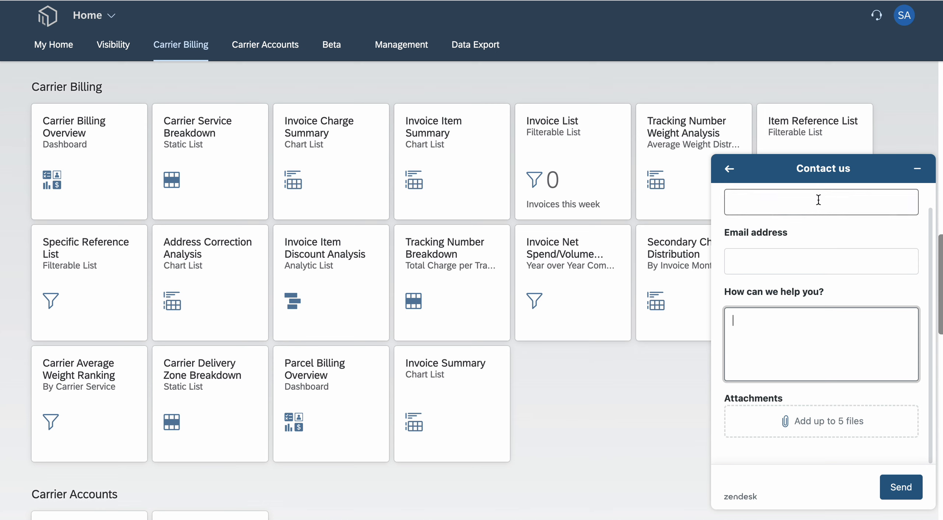
{"action": "scroll", "coordinate": [819, 200], "scroll_direction": "up", "scroll_amount": 1}
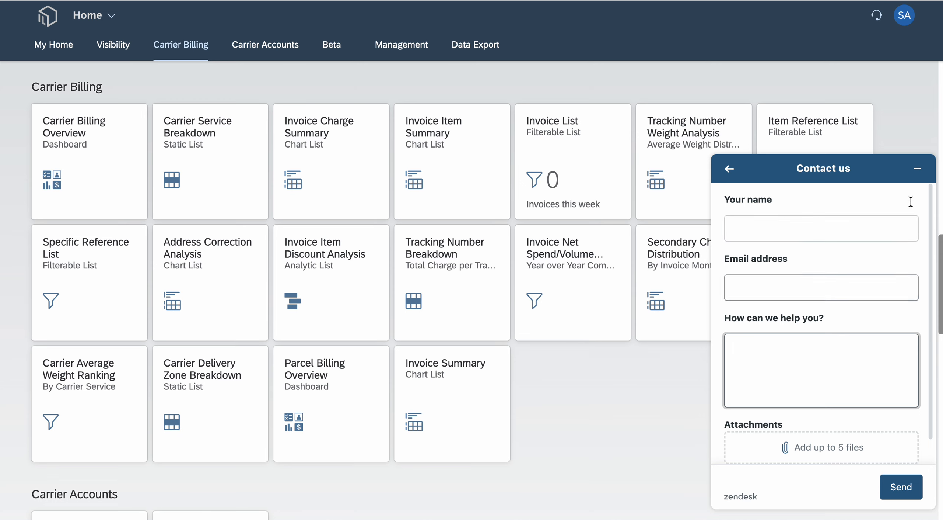
{"action": "left_click", "coordinate": [917, 170]}
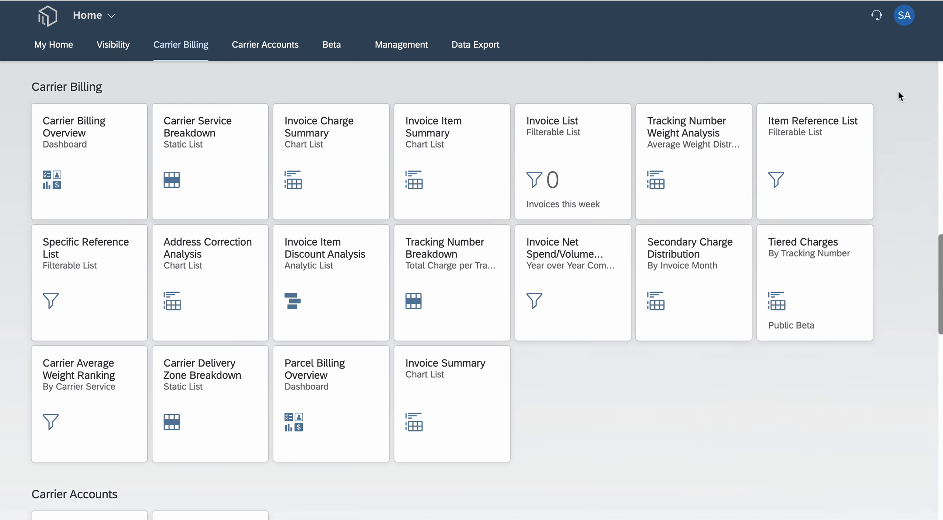
- View the recent activities and frequently used applications in Quick Access, and close it
{"action": "left_click", "coordinate": [905, 17]}
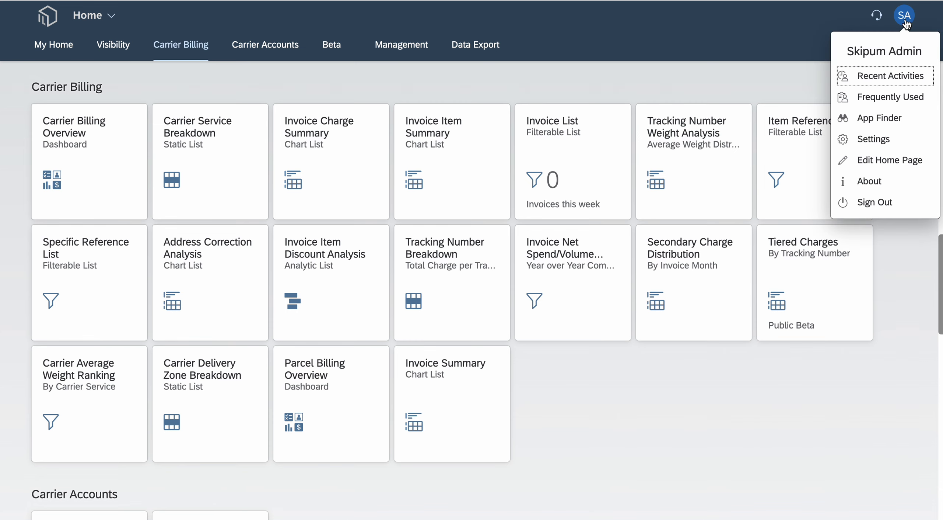
{"action": "left_click", "coordinate": [903, 79]}
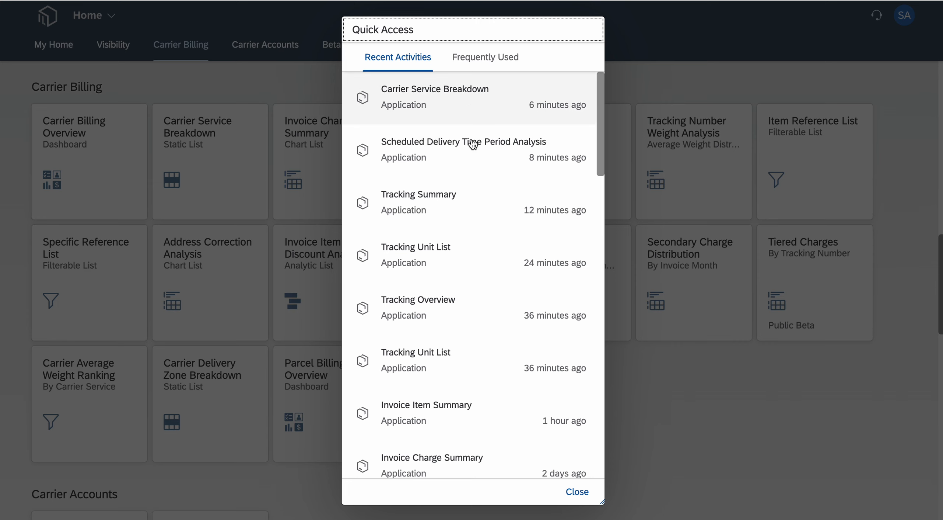
{"action": "left_click", "coordinate": [484, 59]}
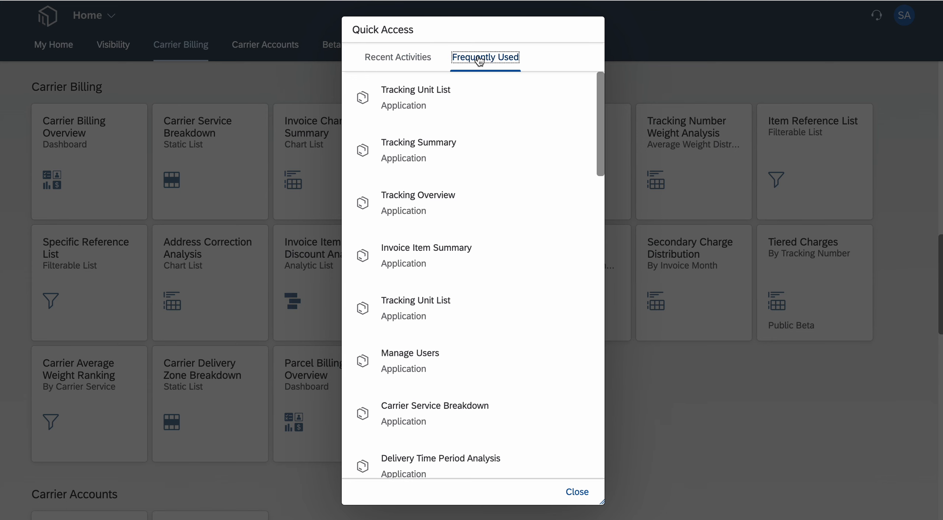
{"action": "left_click", "coordinate": [422, 59]}
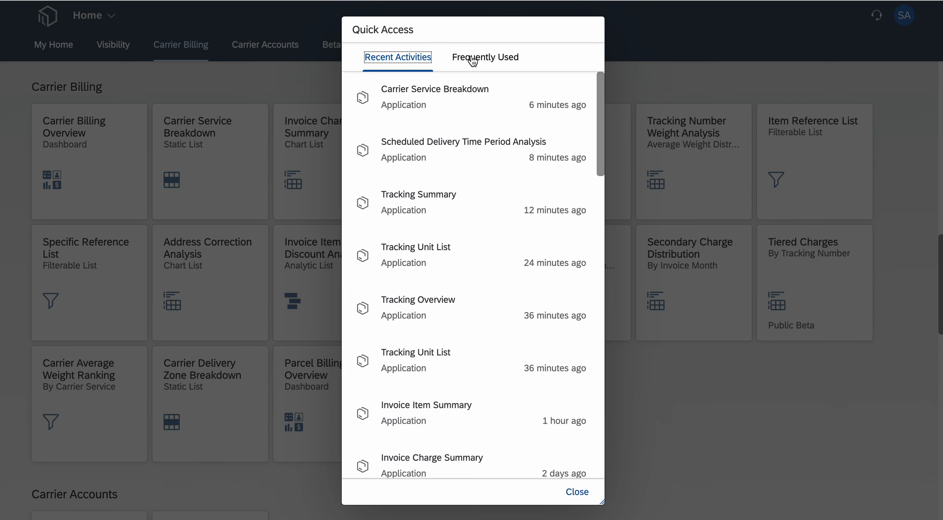
{"action": "left_click", "coordinate": [577, 492]}
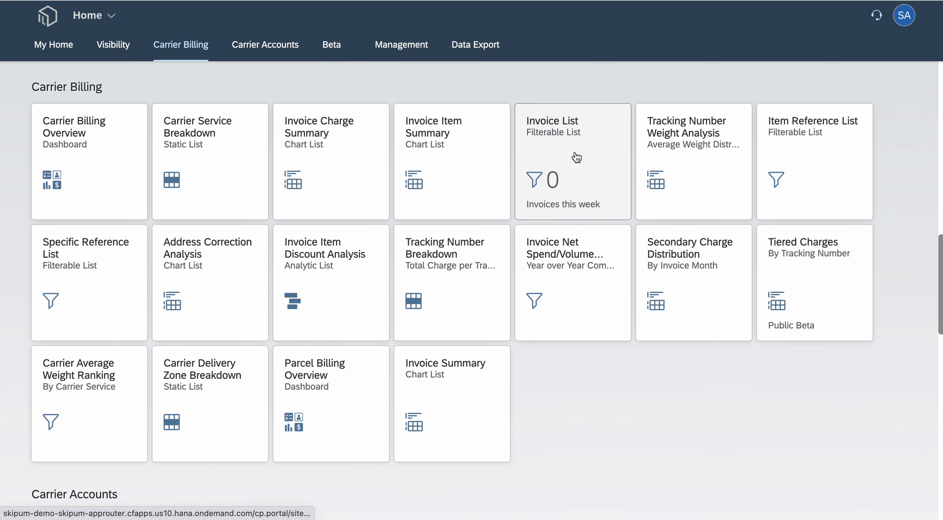
- Open the home page in edit mode to view the tile editing options, and exit without altering any tile
{"action": "left_click_drag", "start_coordinate": [542, 195], "coordinate": [575, 184]}
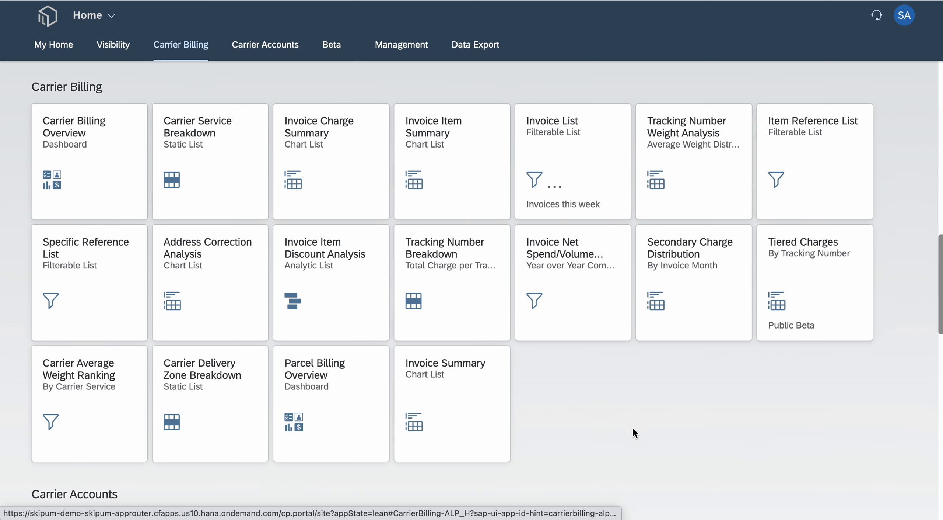
{"action": "left_click", "coordinate": [905, 15]}
{"action": "left_click", "coordinate": [899, 163]}
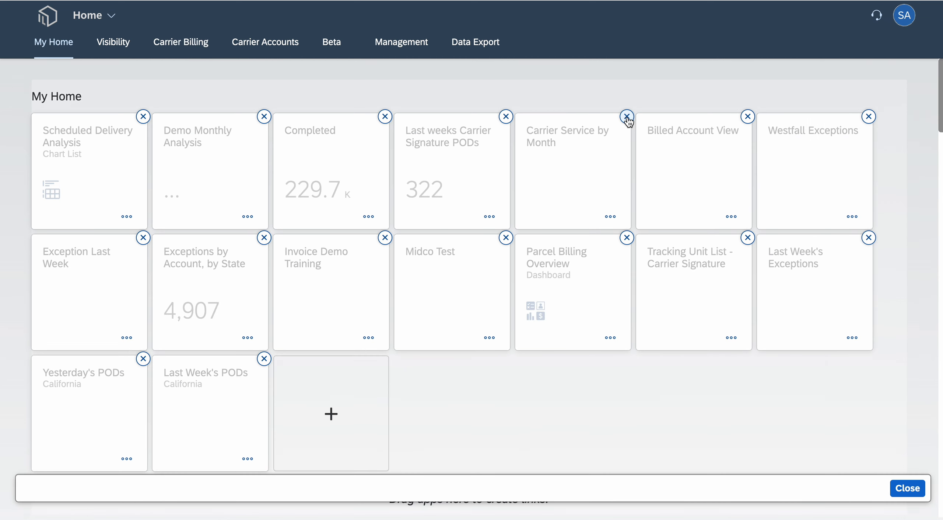
{"action": "left_click", "coordinate": [905, 489]}
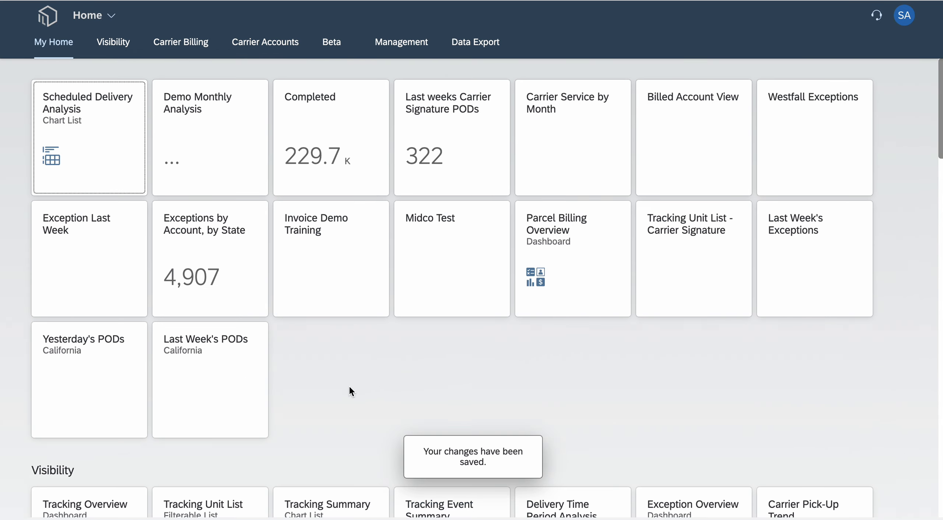
- Open the Tracking Overview dashboard from the Visibility group and load its cards with the default filters
{"action": "scroll", "coordinate": [350, 390], "scroll_direction": "down", "scroll_amount": 10}
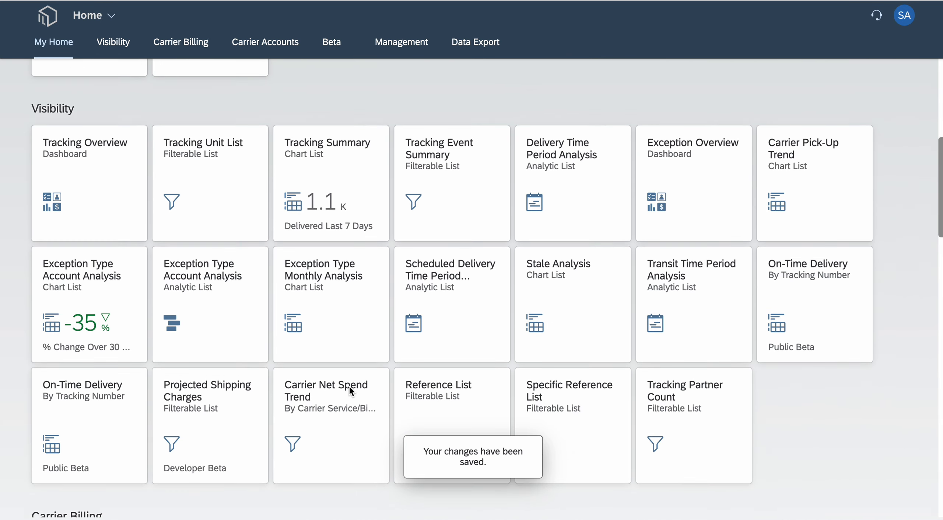
{"action": "scroll", "coordinate": [350, 390], "scroll_direction": "down", "scroll_amount": 1}
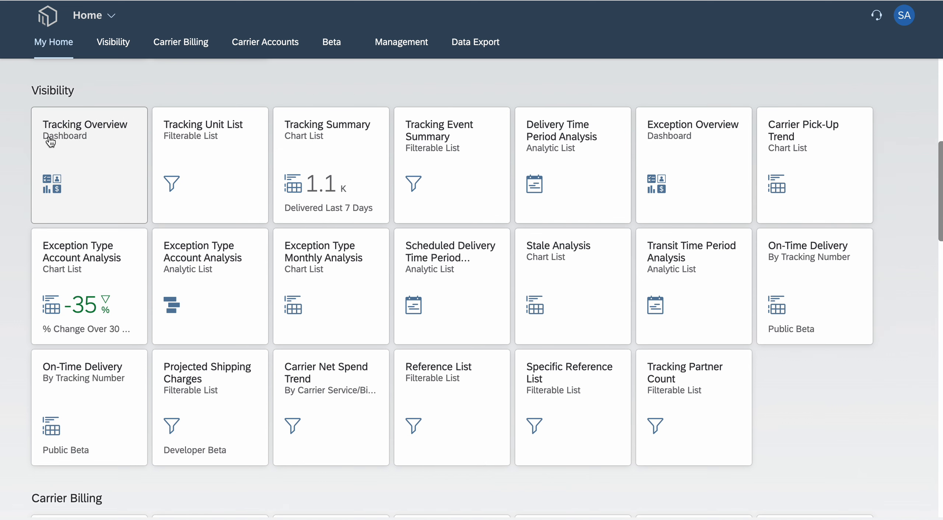
{"action": "left_click", "coordinate": [125, 149]}
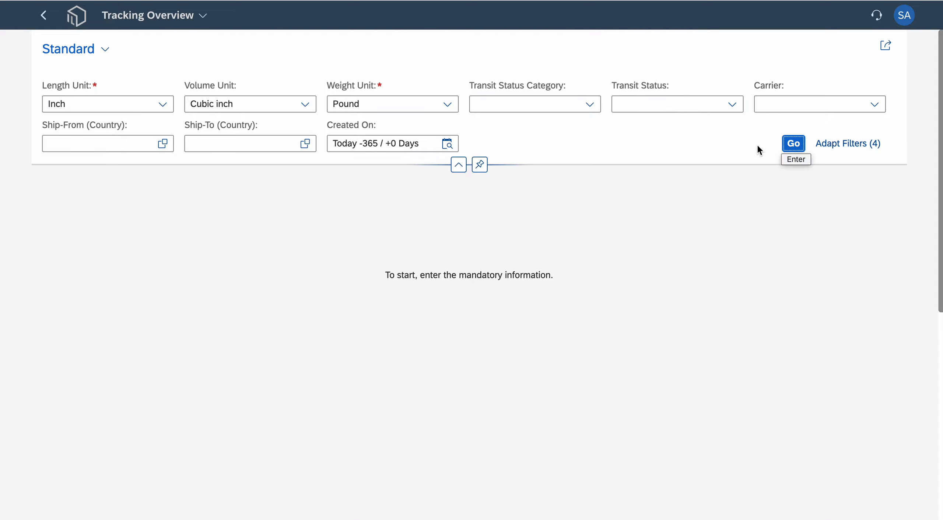
{"action": "left_click", "coordinate": [795, 145]}
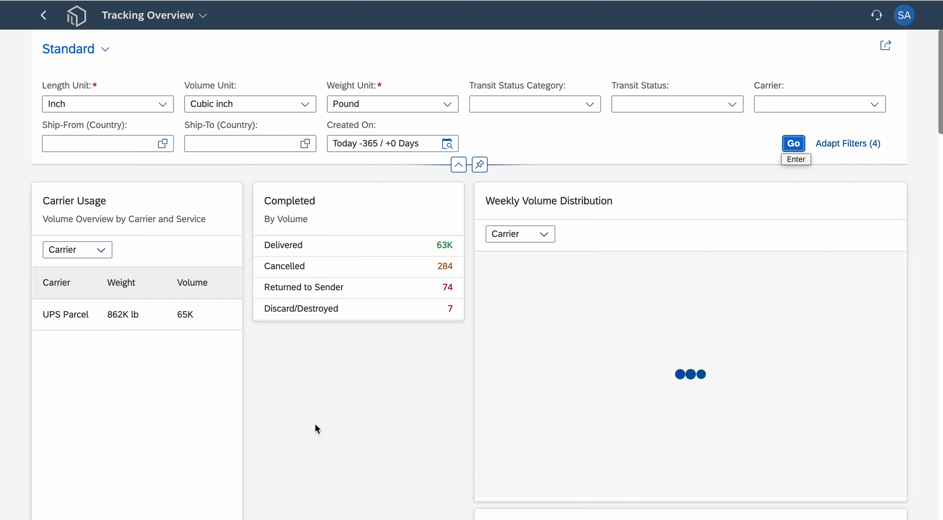
- Look through the dashboard cards and set the Carrier Breakdown chart to show volume by Service
{"action": "scroll", "coordinate": [376, 373], "scroll_direction": "down", "scroll_amount": 4}
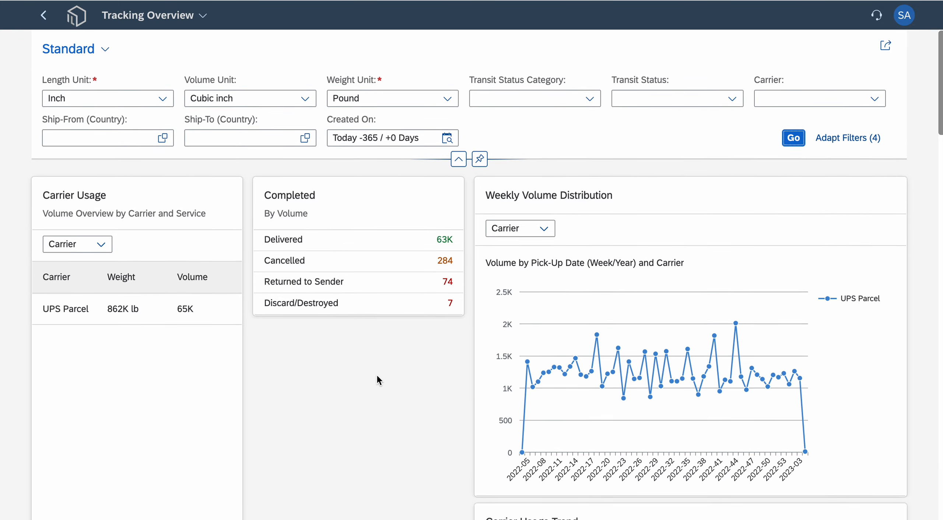
{"action": "scroll", "coordinate": [377, 376], "scroll_direction": "down", "scroll_amount": 6}
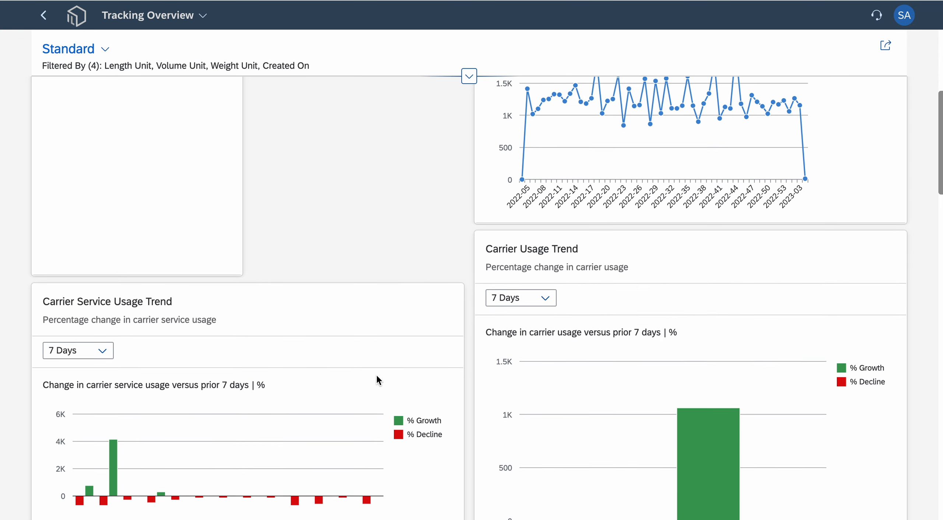
{"action": "scroll", "coordinate": [377, 375], "scroll_direction": "down", "scroll_amount": 8}
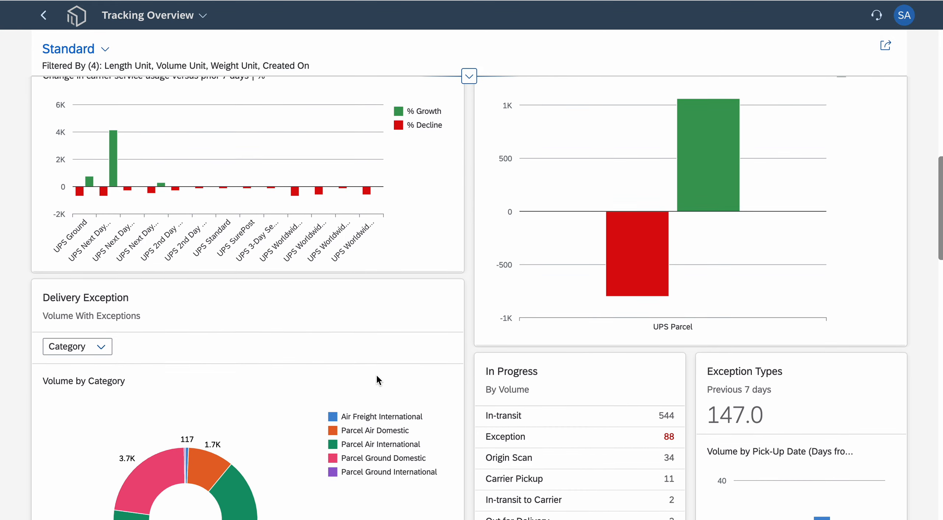
{"action": "scroll", "coordinate": [376, 373], "scroll_direction": "down", "scroll_amount": 7}
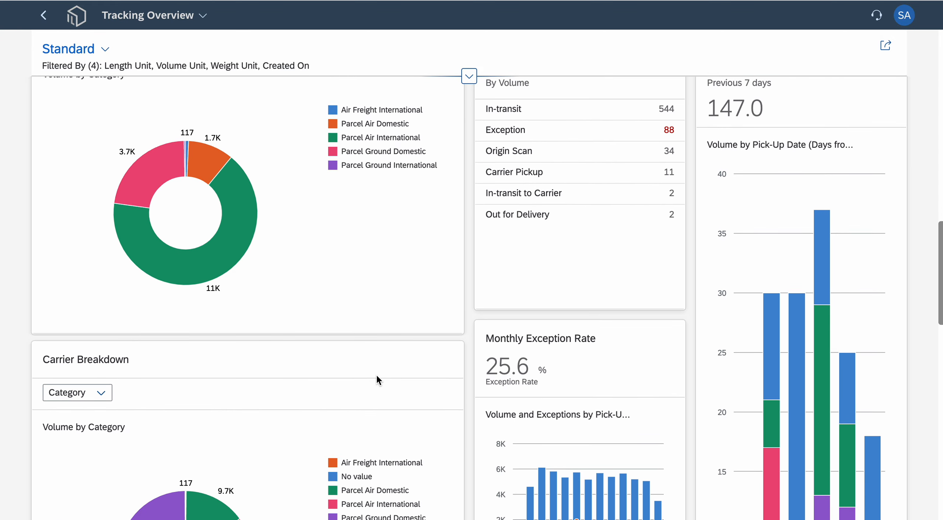
{"action": "scroll", "coordinate": [376, 374], "scroll_direction": "down", "scroll_amount": 2}
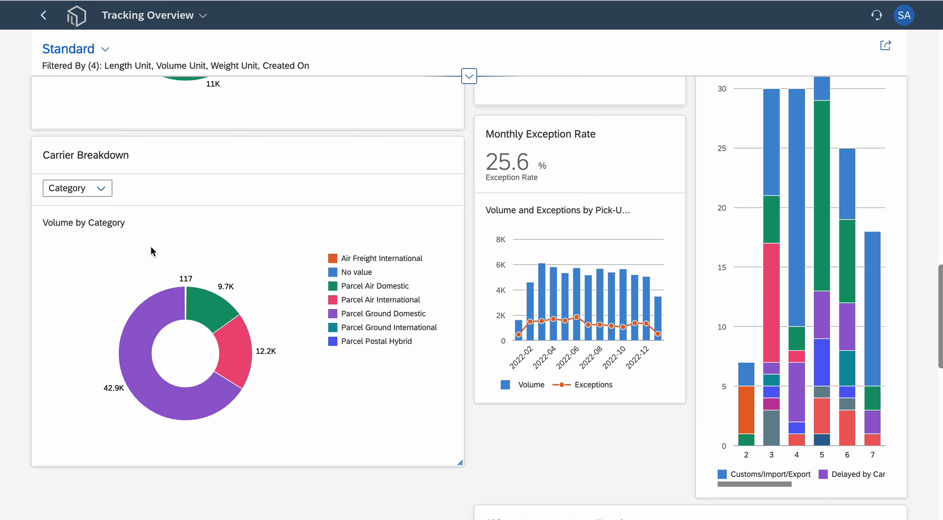
{"action": "left_click", "coordinate": [102, 189]}
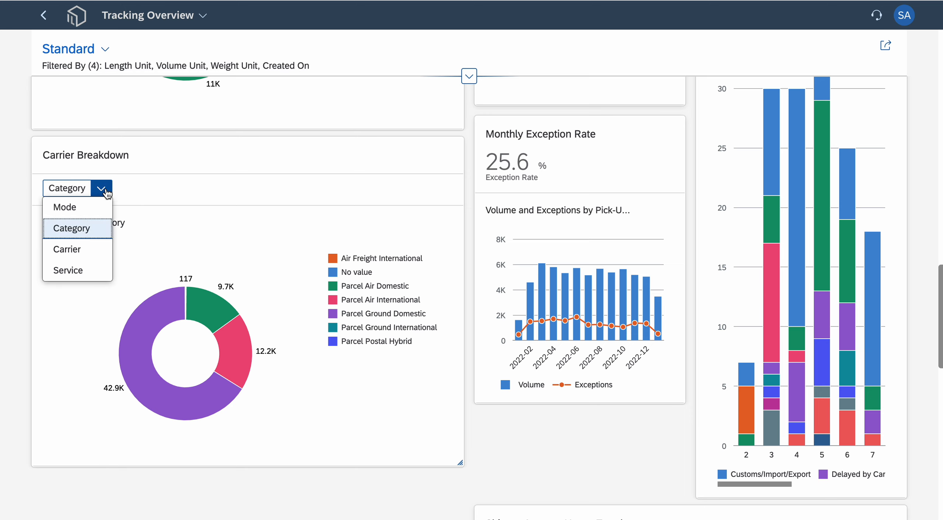
{"action": "left_click", "coordinate": [89, 272]}
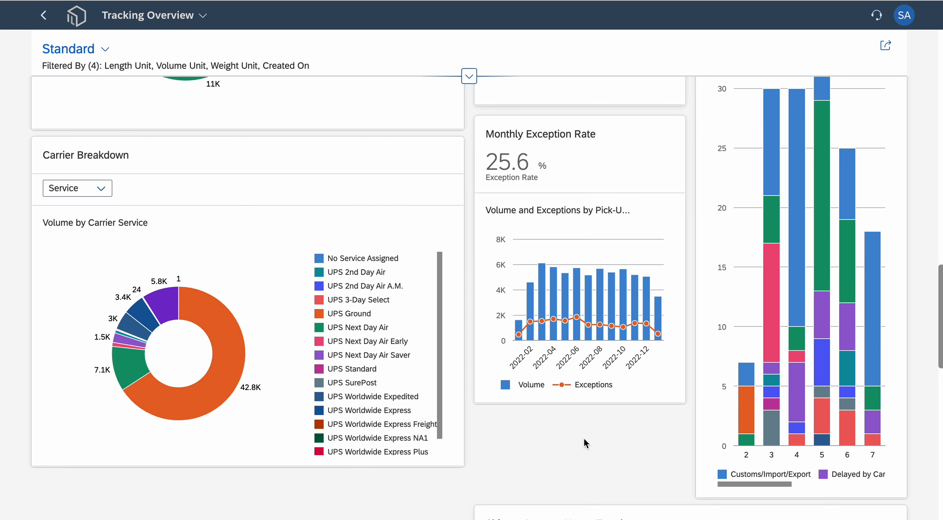
- Drill into Delivered on the Completed card and load the matching tracking units in the Tracking Unit List
{"action": "scroll", "coordinate": [586, 439], "scroll_direction": "up", "scroll_amount": 5}
{"action": "scroll", "coordinate": [591, 401], "scroll_direction": "up", "scroll_amount": 15}
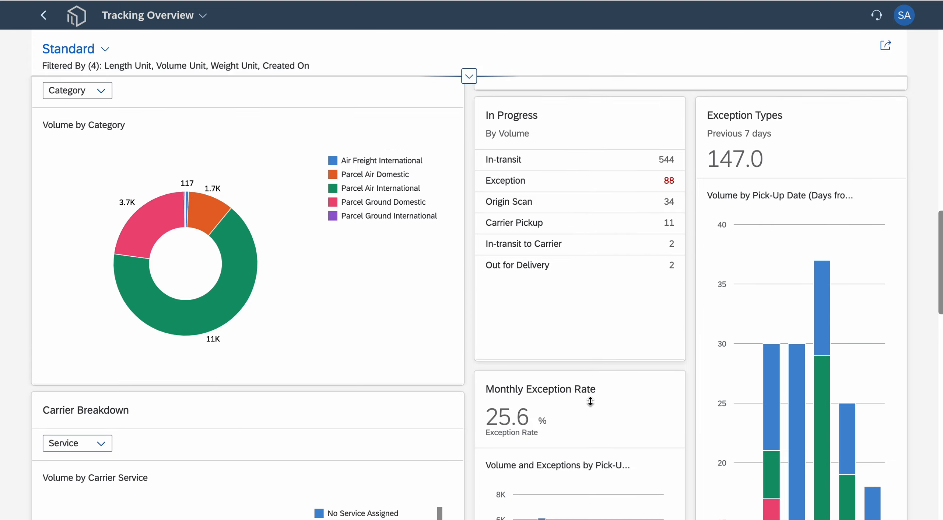
{"action": "scroll", "coordinate": [590, 398], "scroll_direction": "up", "scroll_amount": 8}
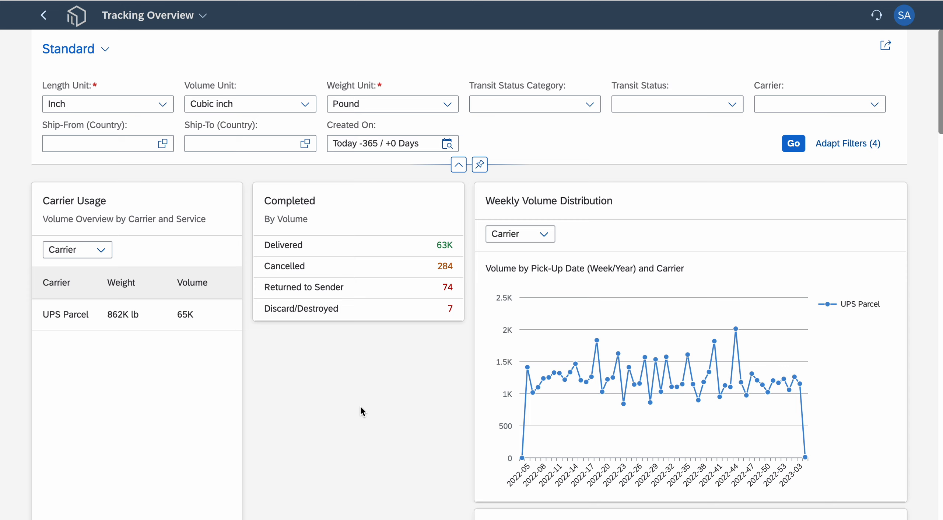
{"action": "left_click", "coordinate": [361, 252]}
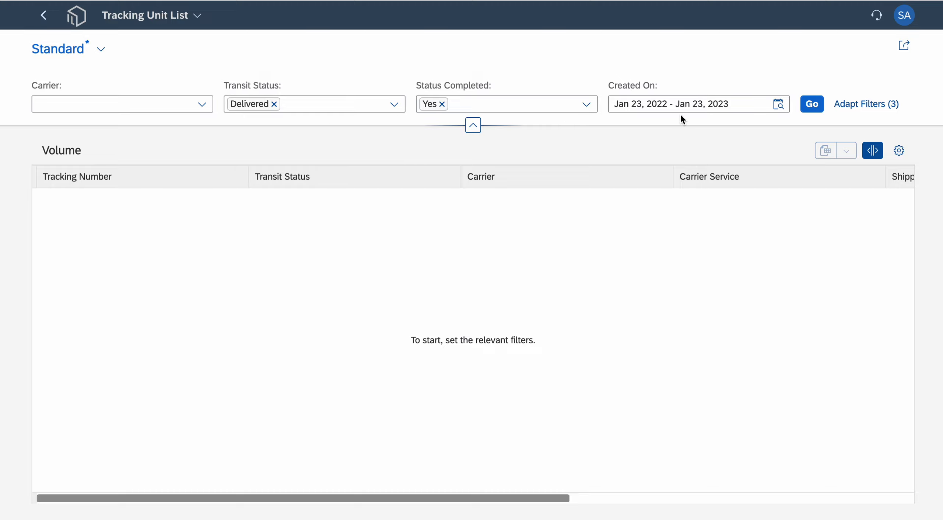
{"action": "left_click", "coordinate": [811, 107]}
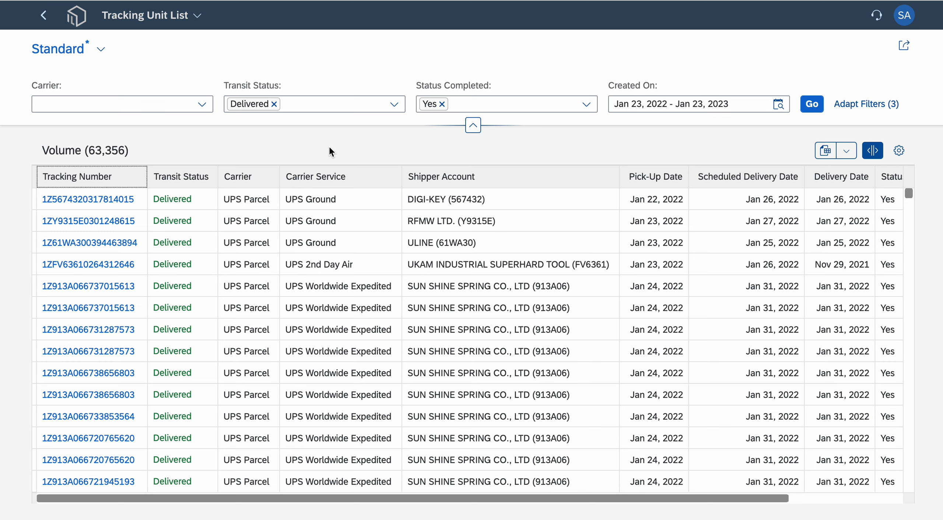
- Return to the Tracking Overview dashboard, reload its cards, and look over the usage trend, exception and in-progress cards
{"action": "left_click", "coordinate": [44, 17]}
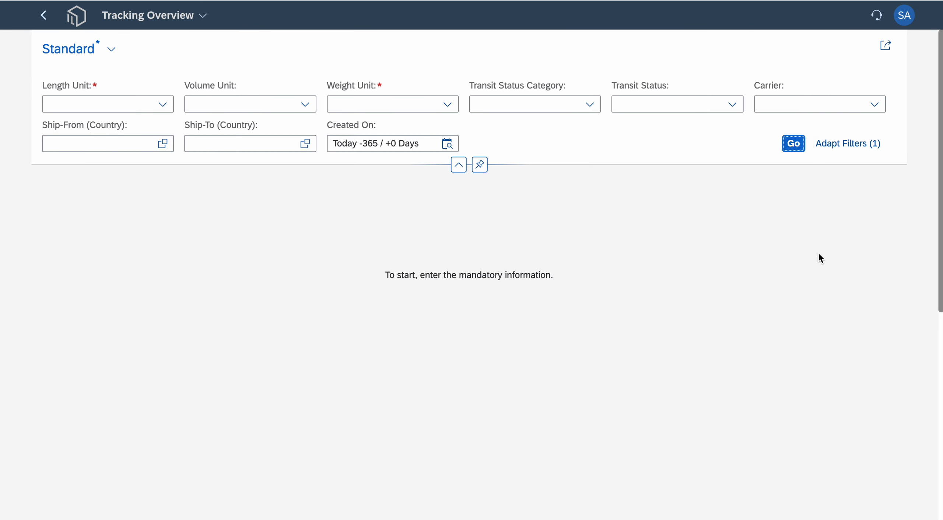
{"action": "left_click", "coordinate": [794, 143]}
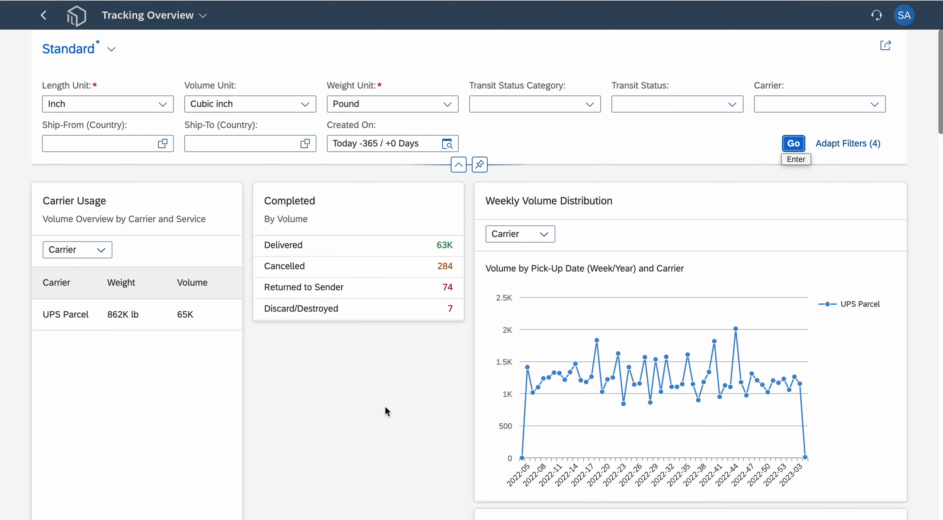
{"action": "scroll", "coordinate": [385, 404], "scroll_direction": "down", "scroll_amount": 5}
{"action": "scroll", "coordinate": [404, 354], "scroll_direction": "down", "scroll_amount": 5}
{"action": "scroll", "coordinate": [462, 436], "scroll_direction": "down", "scroll_amount": 10}
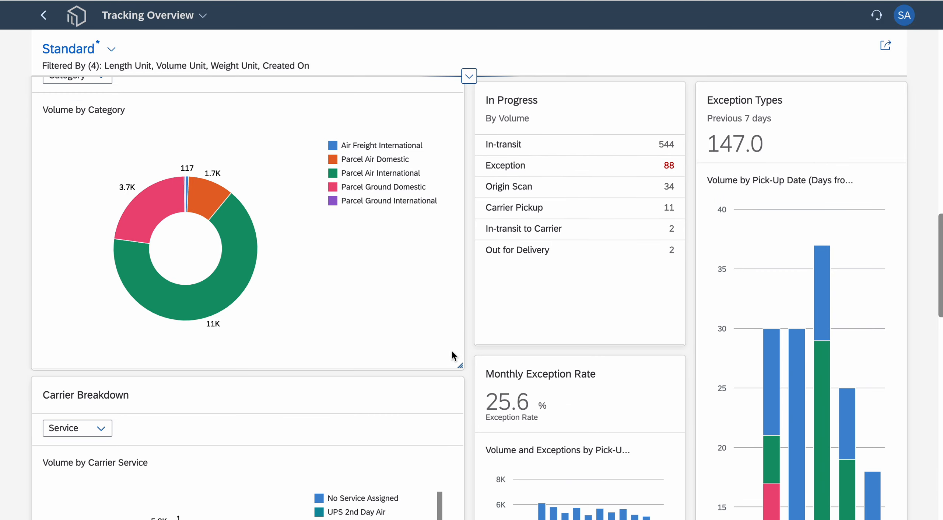
{"action": "scroll", "coordinate": [469, 299], "scroll_direction": "up", "scroll_amount": 7}
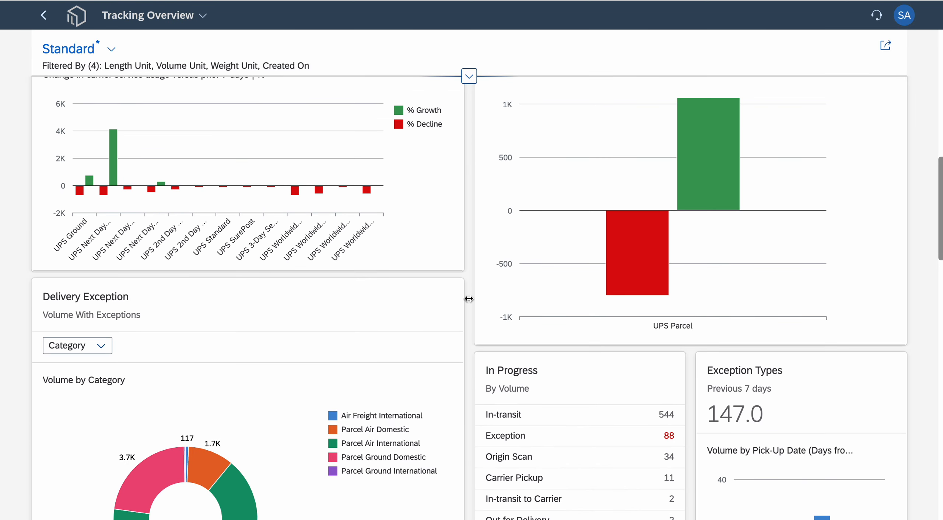
{"action": "scroll", "coordinate": [469, 299], "scroll_direction": "up", "scroll_amount": 8}
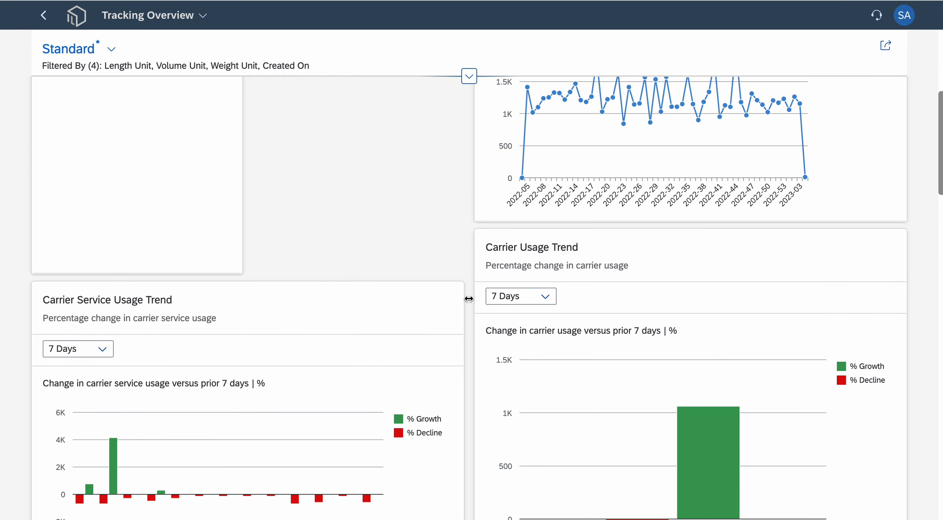
{"action": "scroll", "coordinate": [469, 299], "scroll_direction": "up", "scroll_amount": 7}
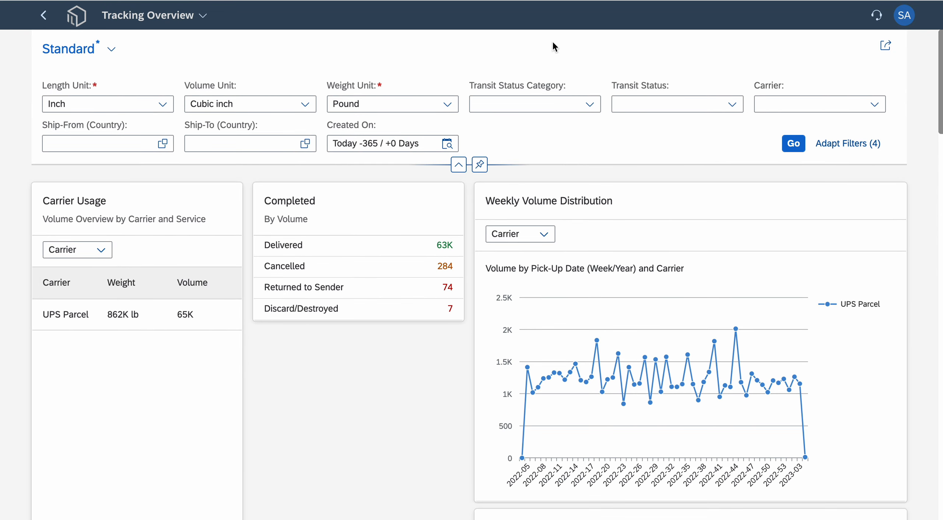
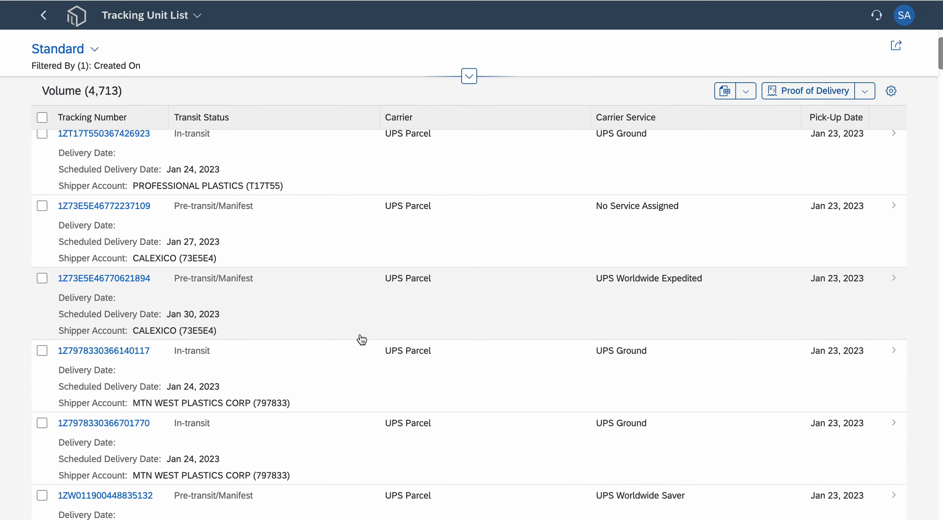
- Look over the tracking units in the list and bring up the date options for the Delivery Date filter
{"action": "scroll", "coordinate": [340, 405], "scroll_direction": "down", "scroll_amount": 5}
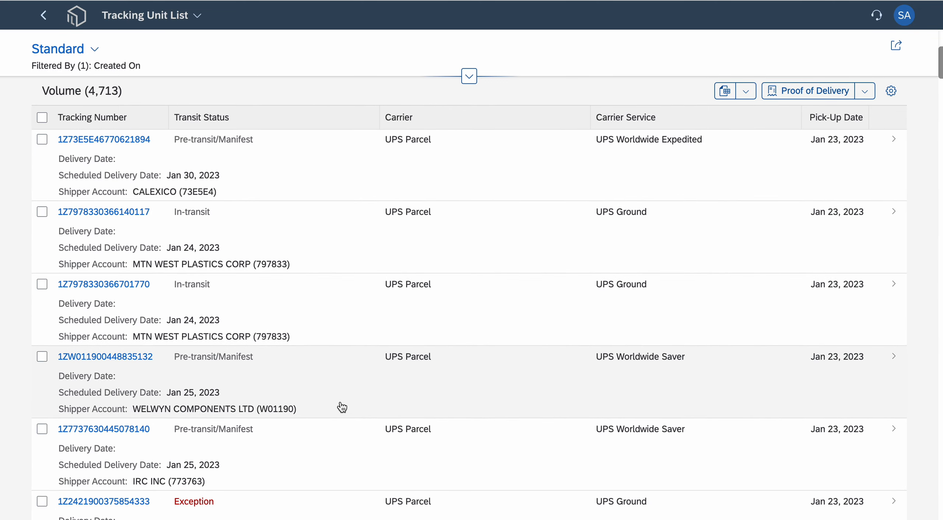
{"action": "scroll", "coordinate": [340, 407], "scroll_direction": "down", "scroll_amount": 2}
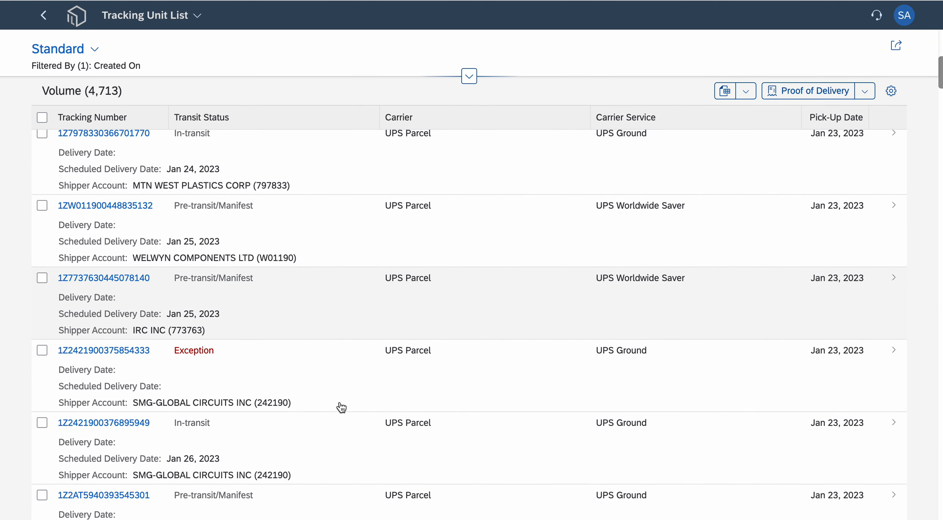
{"action": "scroll", "coordinate": [537, 284], "scroll_direction": "up", "scroll_amount": 10}
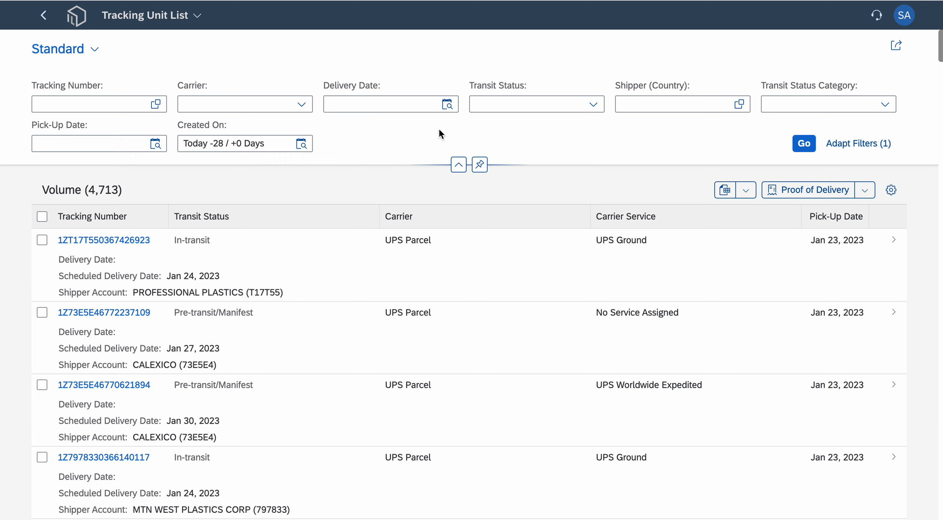
{"action": "left_click", "coordinate": [448, 110]}
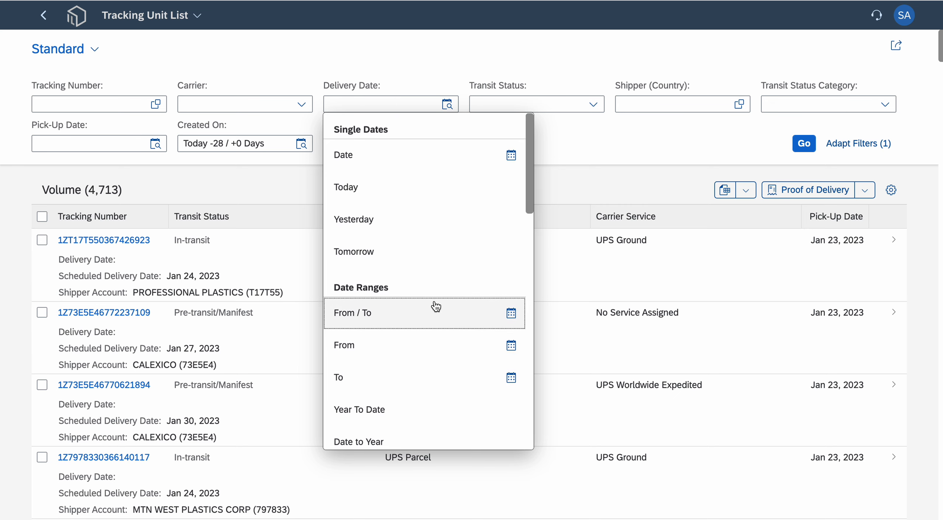
{"action": "scroll", "coordinate": [436, 306], "scroll_direction": "down", "scroll_amount": 1}
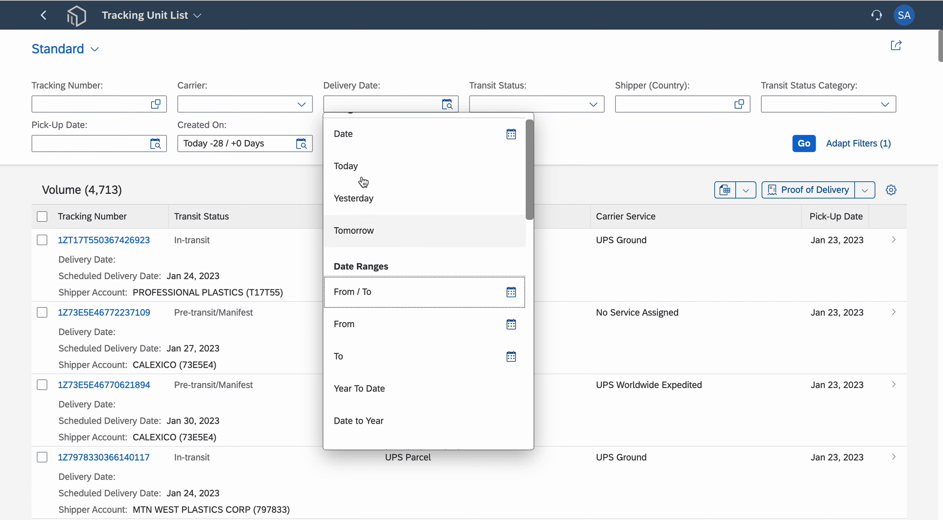
{"action": "left_click", "coordinate": [382, 134]}
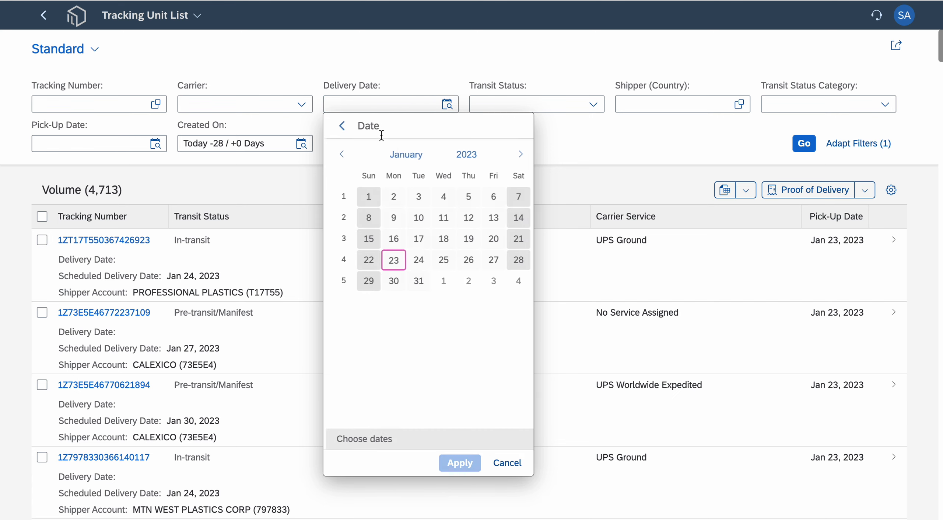
{"action": "left_click", "coordinate": [341, 126]}
{"action": "left_click", "coordinate": [374, 315]}
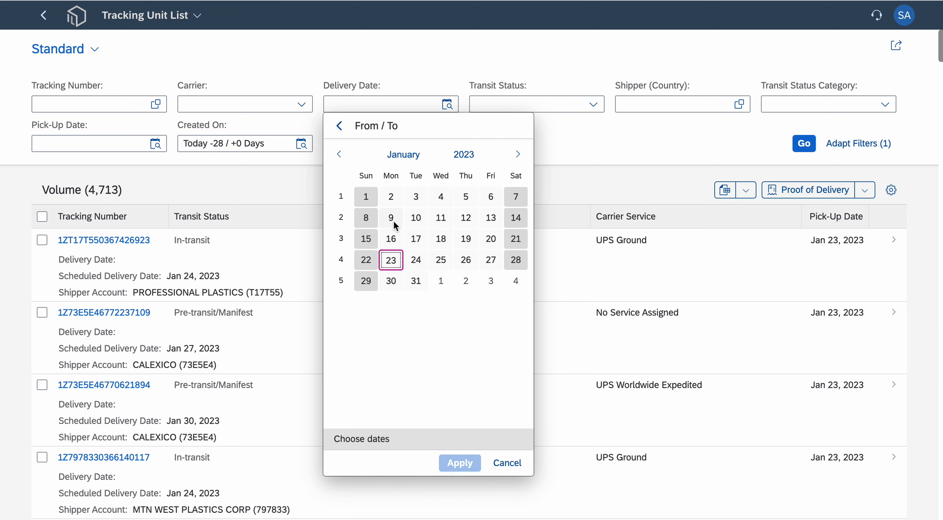
{"action": "left_click", "coordinate": [391, 218]}
{"action": "left_click", "coordinate": [442, 222]}
{"action": "left_click", "coordinate": [339, 126]}
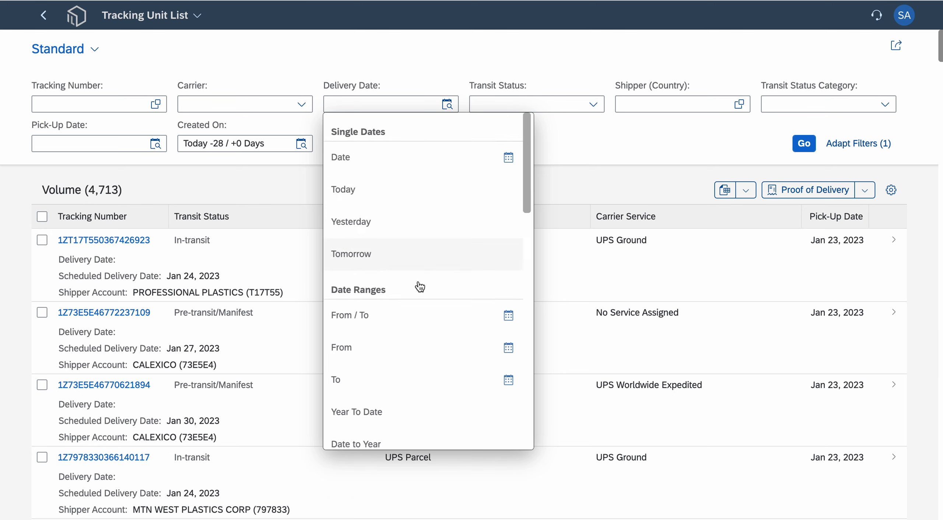
- Filter the tracking units by a Delivery Date of Last Week and look through the refreshed list
{"action": "scroll", "coordinate": [409, 325], "scroll_direction": "down", "scroll_amount": 3}
{"action": "scroll", "coordinate": [408, 325], "scroll_direction": "down", "scroll_amount": 4}
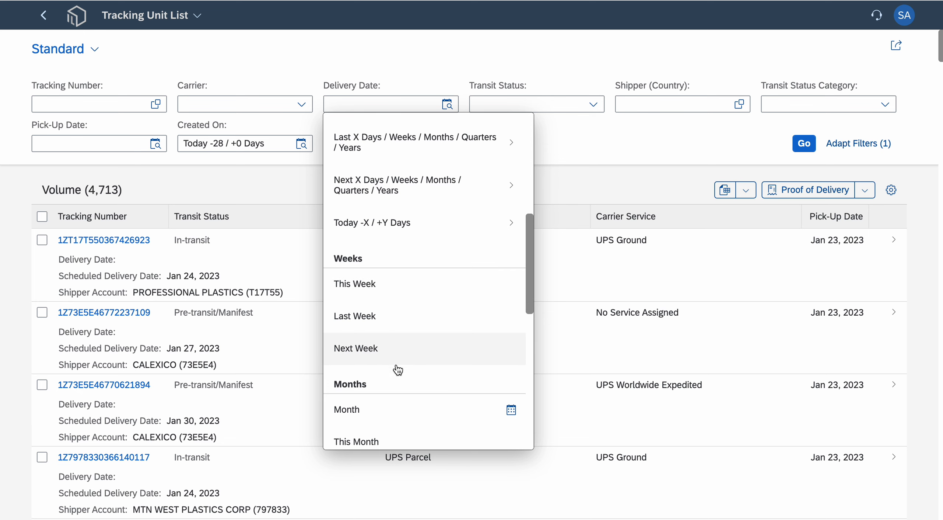
{"action": "left_click", "coordinate": [385, 319]}
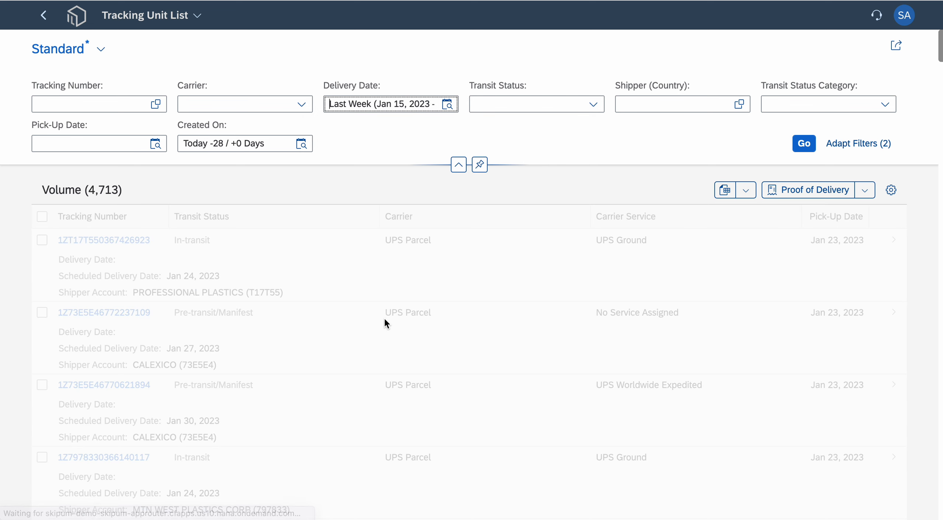
{"action": "left_click", "coordinate": [812, 147]}
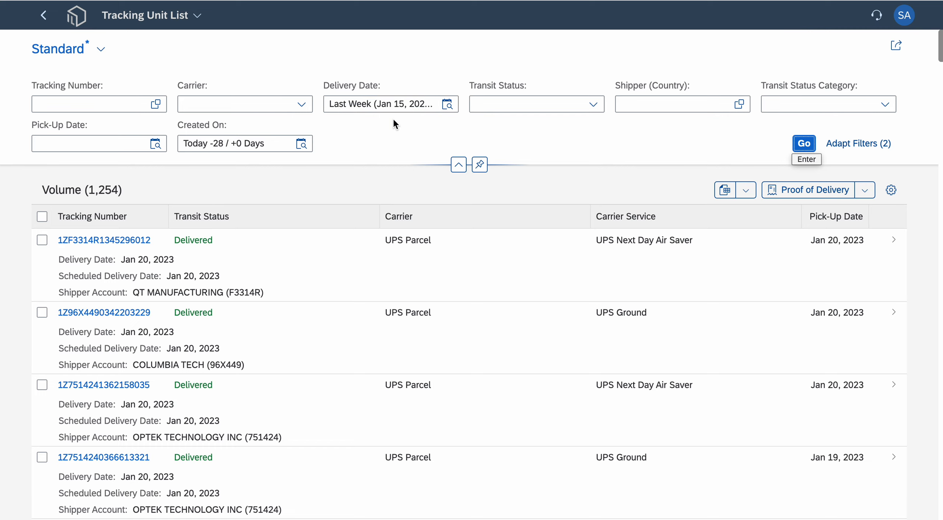
{"action": "scroll", "coordinate": [292, 375], "scroll_direction": "down", "scroll_amount": 6}
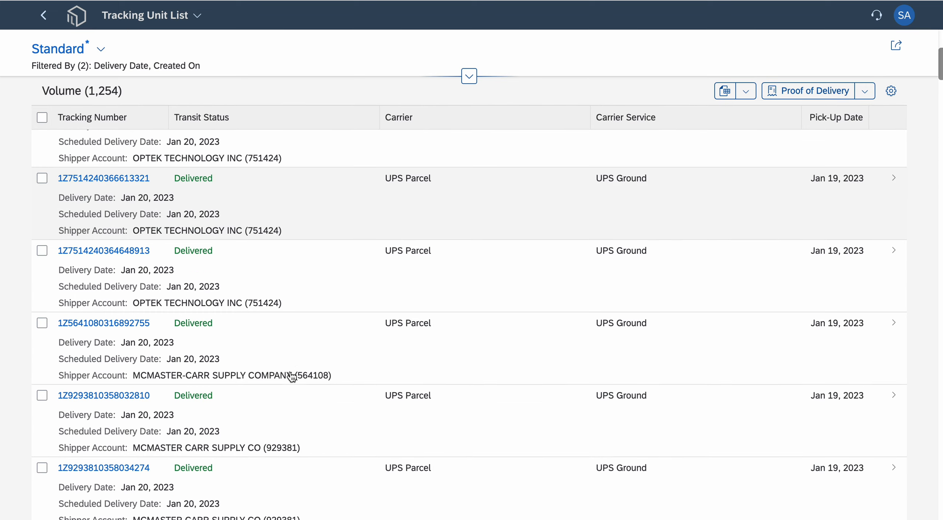
{"action": "scroll", "coordinate": [292, 377], "scroll_direction": "down", "scroll_amount": 4}
{"action": "scroll", "coordinate": [326, 280], "scroll_direction": "up", "scroll_amount": 2}
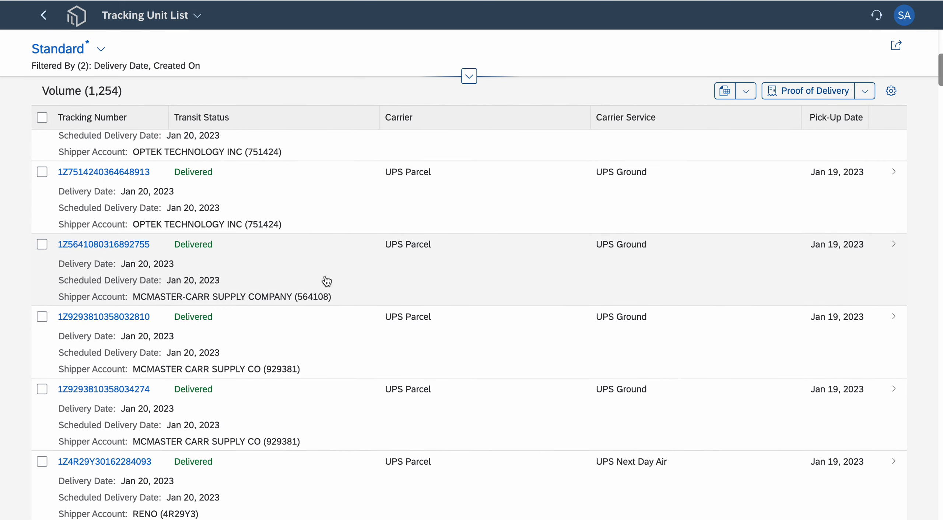
{"action": "scroll", "coordinate": [327, 280], "scroll_direction": "up", "scroll_amount": 5}
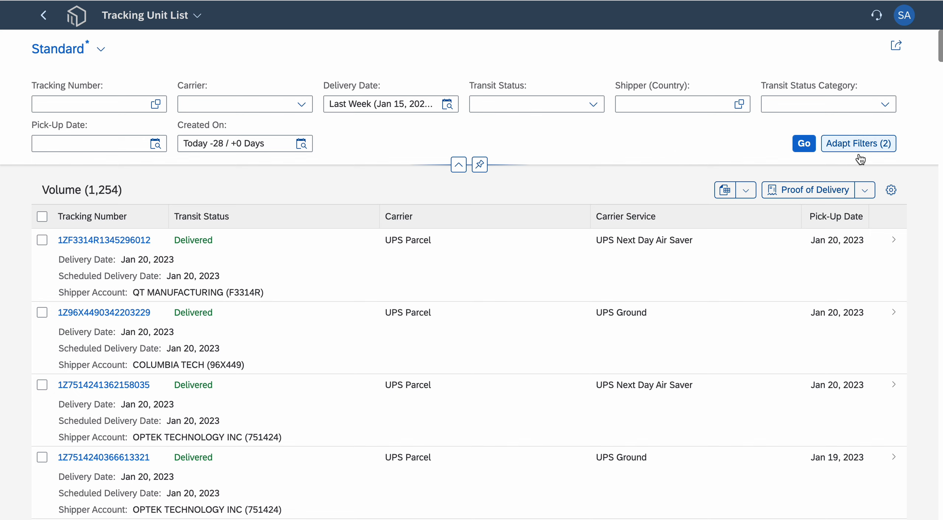
- Open the filter adaptation dialog and look through the fields that can be added as filters
{"action": "left_click", "coordinate": [854, 142]}
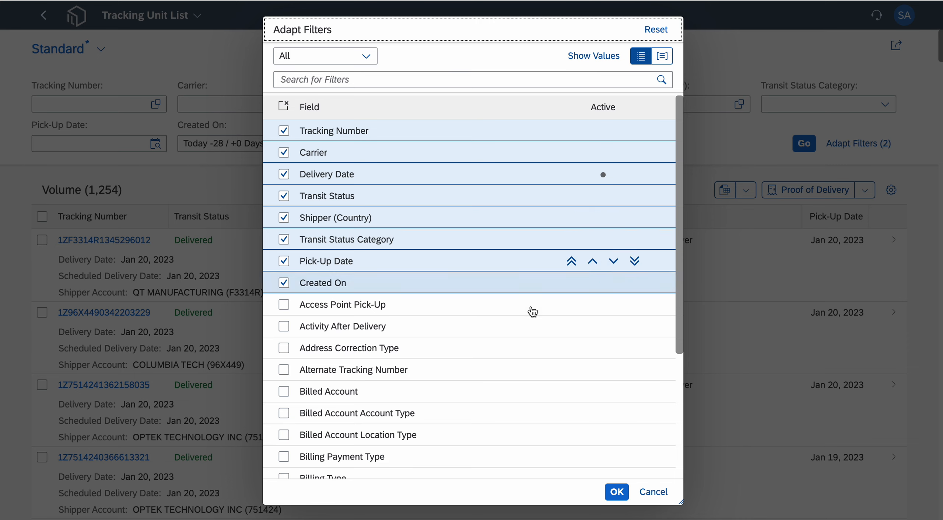
{"action": "scroll", "coordinate": [493, 340], "scroll_direction": "down", "scroll_amount": 3}
{"action": "scroll", "coordinate": [476, 335], "scroll_direction": "down", "scroll_amount": 10}
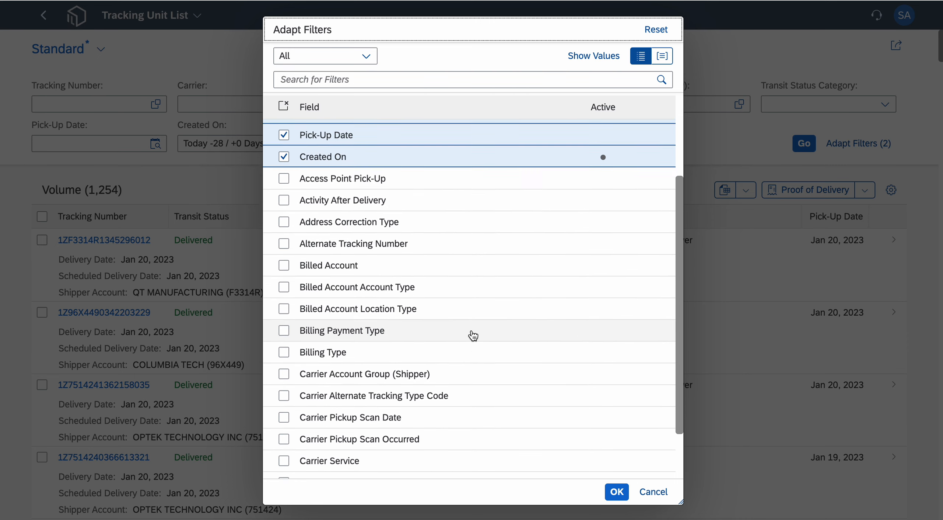
{"action": "scroll", "coordinate": [468, 295], "scroll_direction": "down", "scroll_amount": 1}
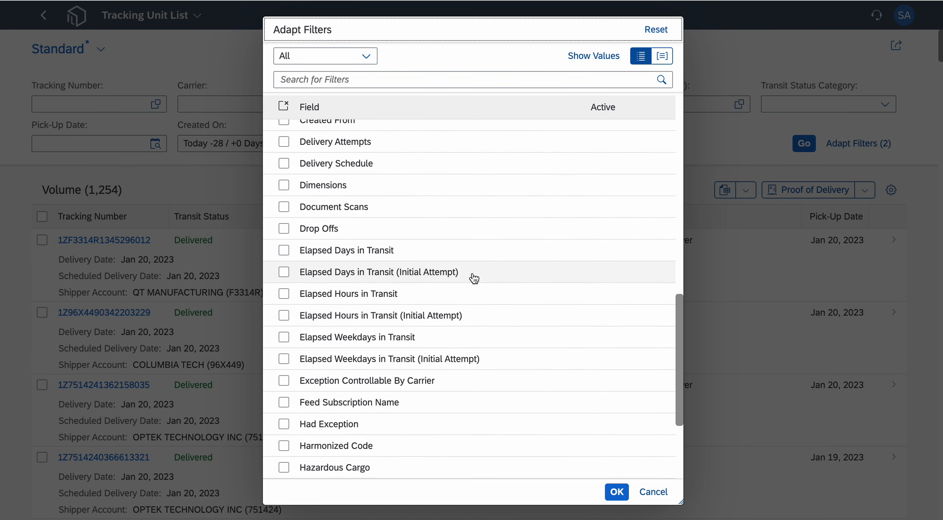
{"action": "scroll", "coordinate": [477, 274], "scroll_direction": "up", "scroll_amount": 9}
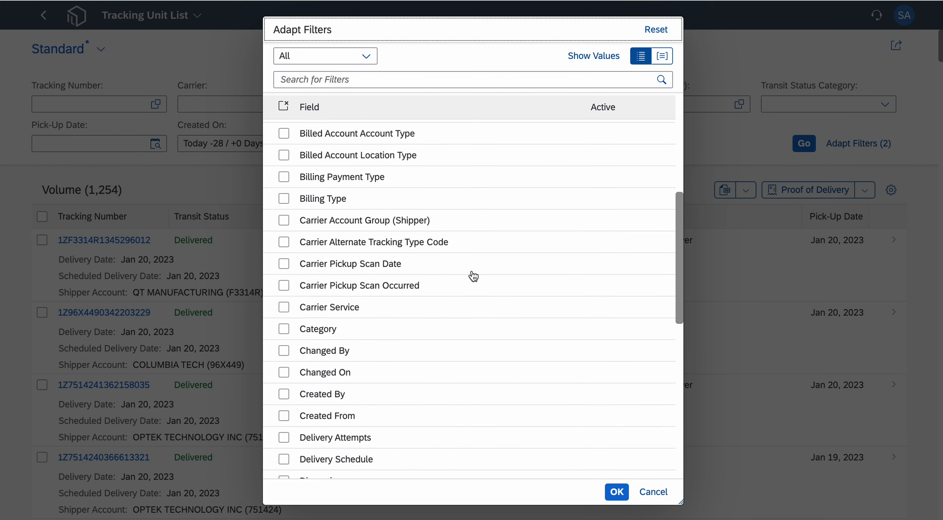
{"action": "scroll", "coordinate": [474, 276], "scroll_direction": "up", "scroll_amount": 5}
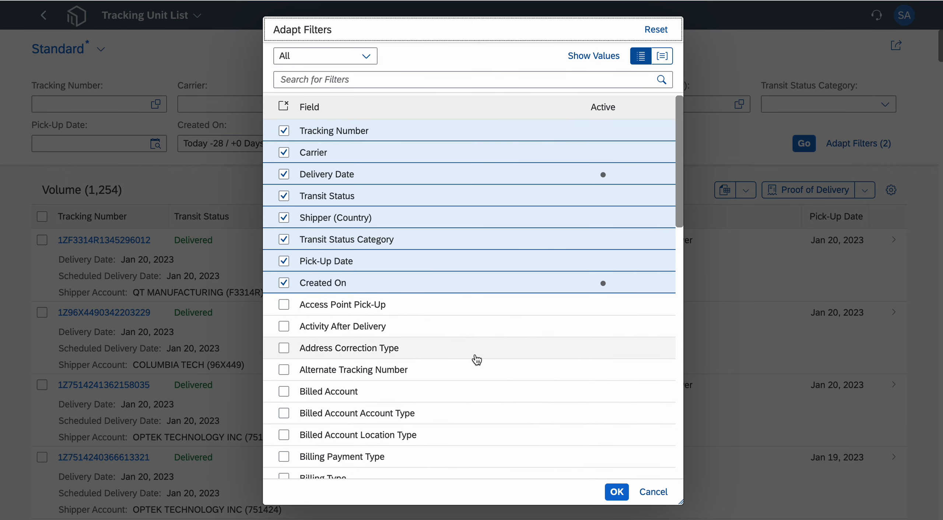
- Search the available filter fields for "exception" and clear the search
{"action": "left_click", "coordinate": [412, 80]}
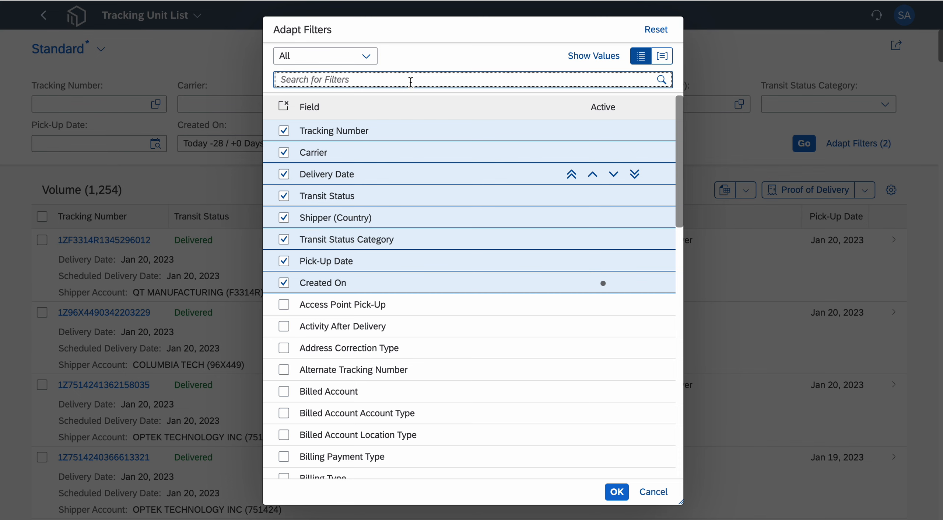
{"action": "type", "text": "exception"}
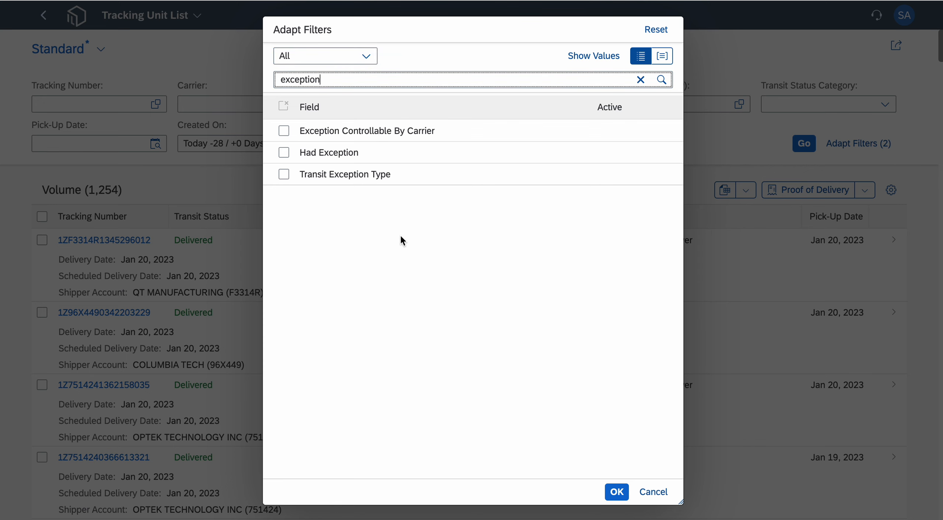
{"action": "left_click", "coordinate": [641, 79]}
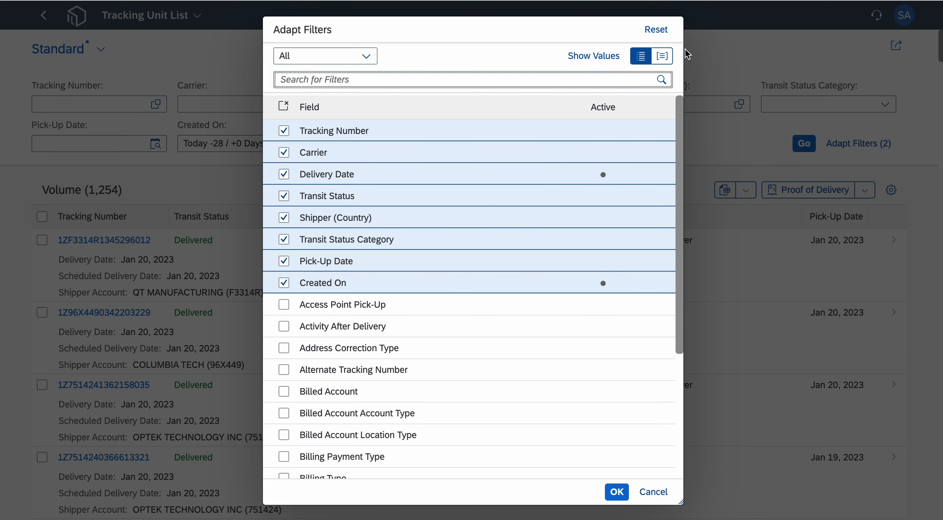
- Show the filters in grouped form with their value fields, collapse the Basic group, and browse the other groups
{"action": "left_click", "coordinate": [663, 57]}
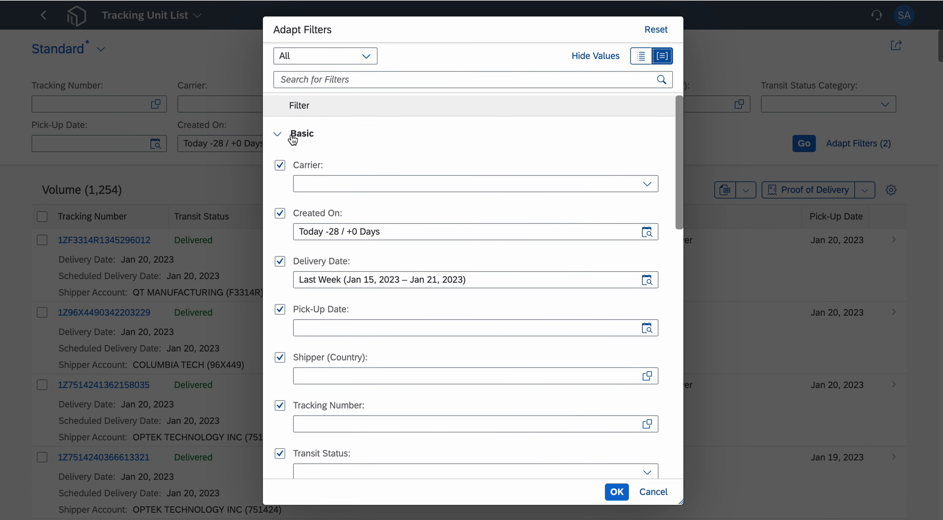
{"action": "left_click", "coordinate": [276, 137]}
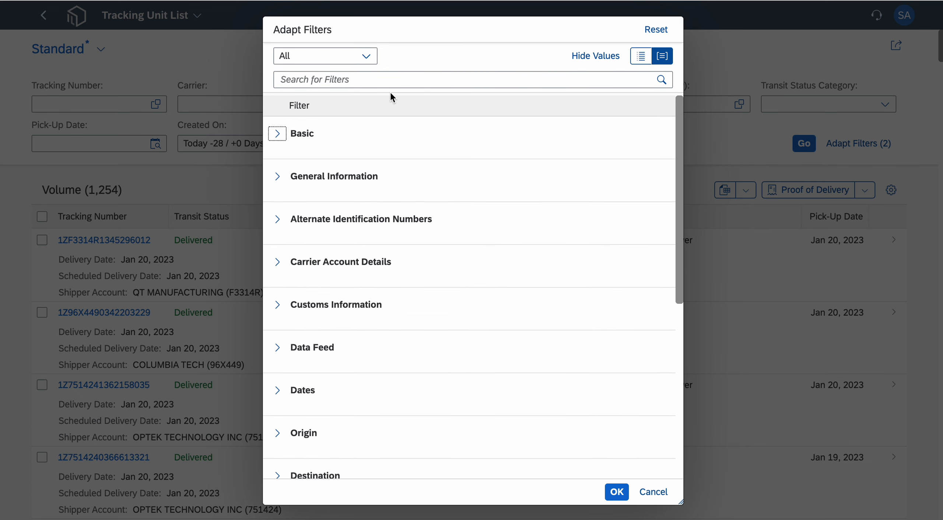
{"action": "scroll", "coordinate": [461, 287], "scroll_direction": "down", "scroll_amount": 5}
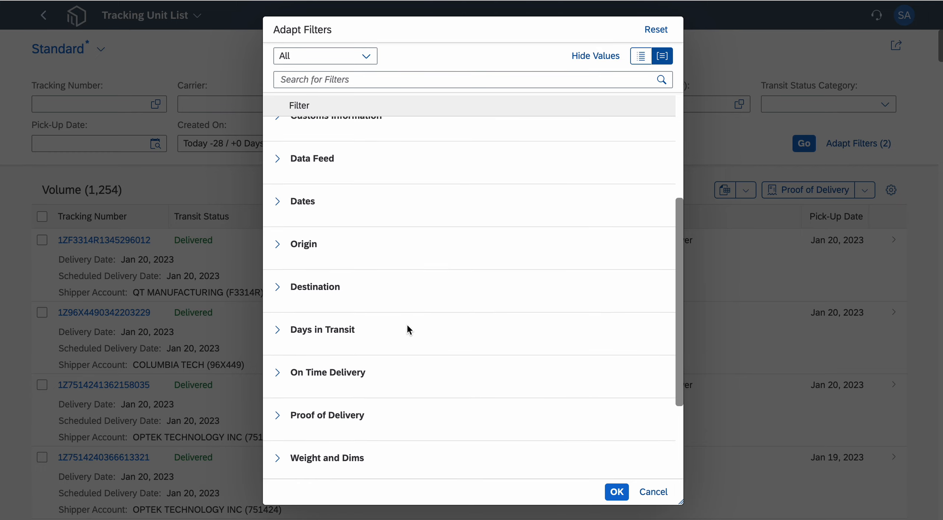
{"action": "scroll", "coordinate": [442, 348], "scroll_direction": "down", "scroll_amount": 4}
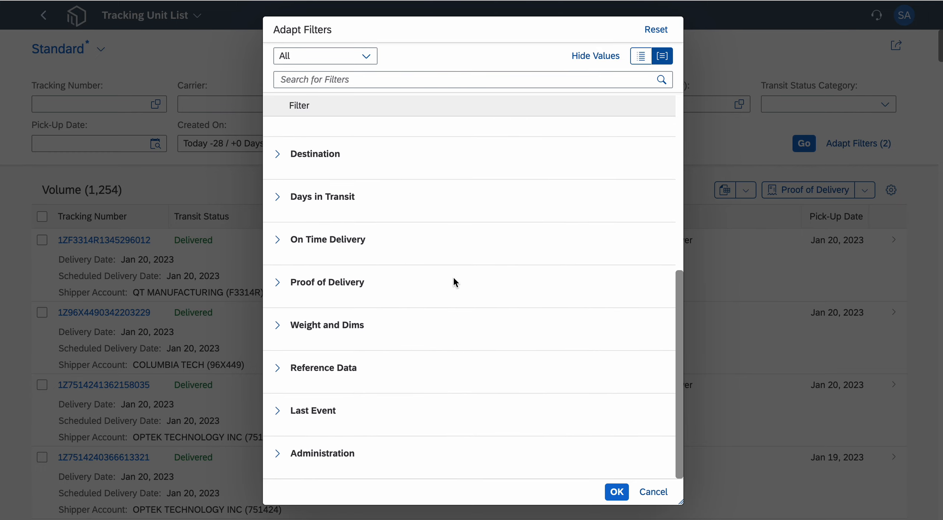
{"action": "scroll", "coordinate": [450, 278], "scroll_direction": "up", "scroll_amount": 2}
{"action": "scroll", "coordinate": [449, 284], "scroll_direction": "up", "scroll_amount": 2}
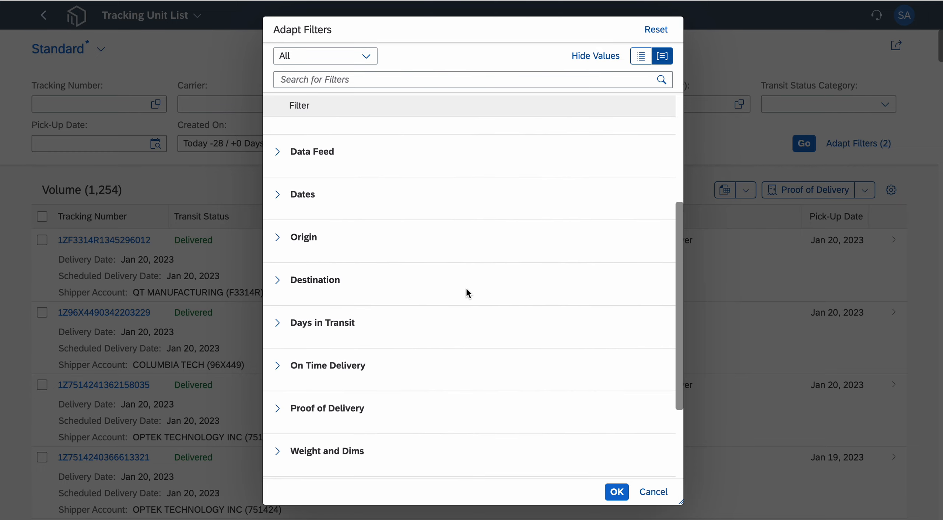
- Expand the Destination group and add Ship-To (State) to the list's filters
{"action": "left_click", "coordinate": [277, 281]}
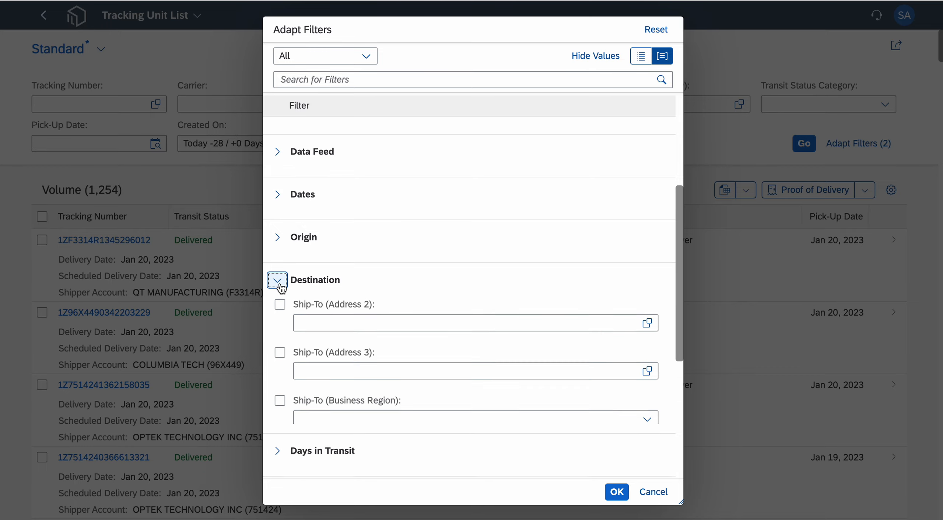
{"action": "scroll", "coordinate": [446, 301], "scroll_direction": "down", "scroll_amount": 3}
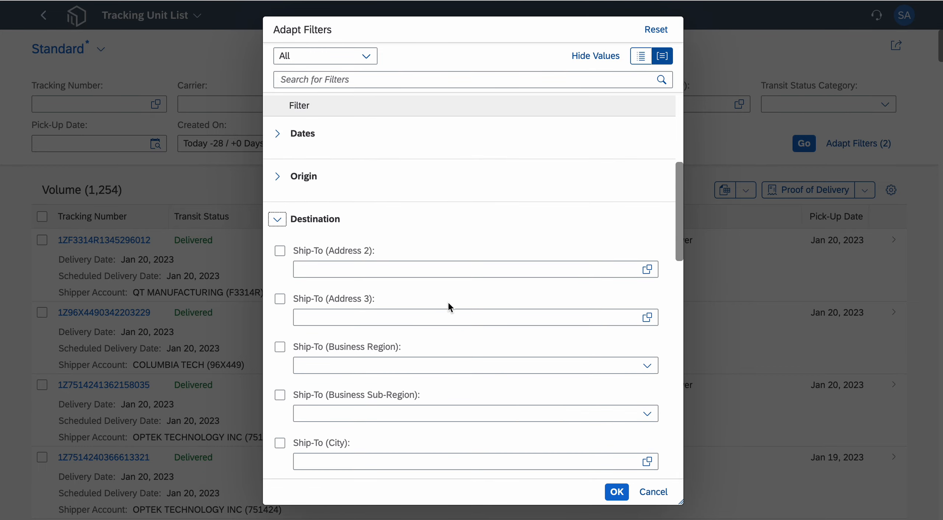
{"action": "scroll", "coordinate": [438, 322], "scroll_direction": "down", "scroll_amount": 6}
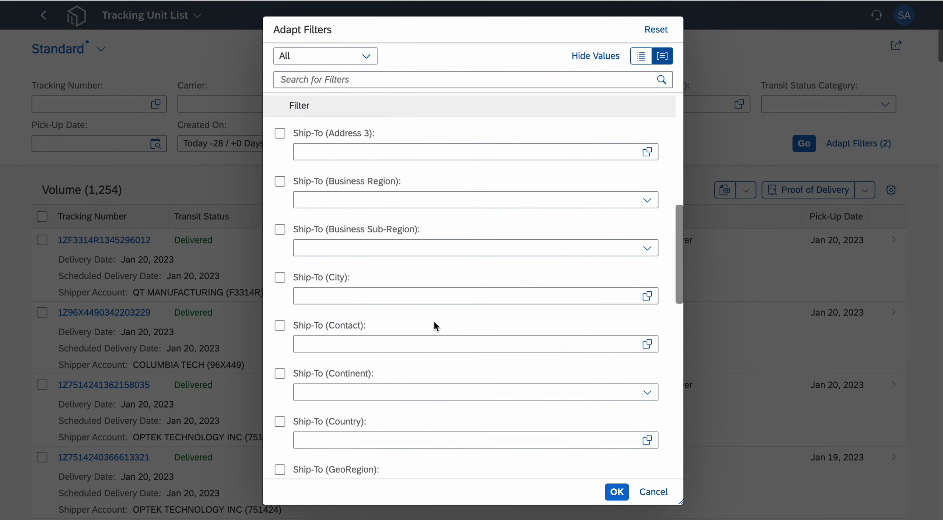
{"action": "scroll", "coordinate": [434, 320], "scroll_direction": "down", "scroll_amount": 5}
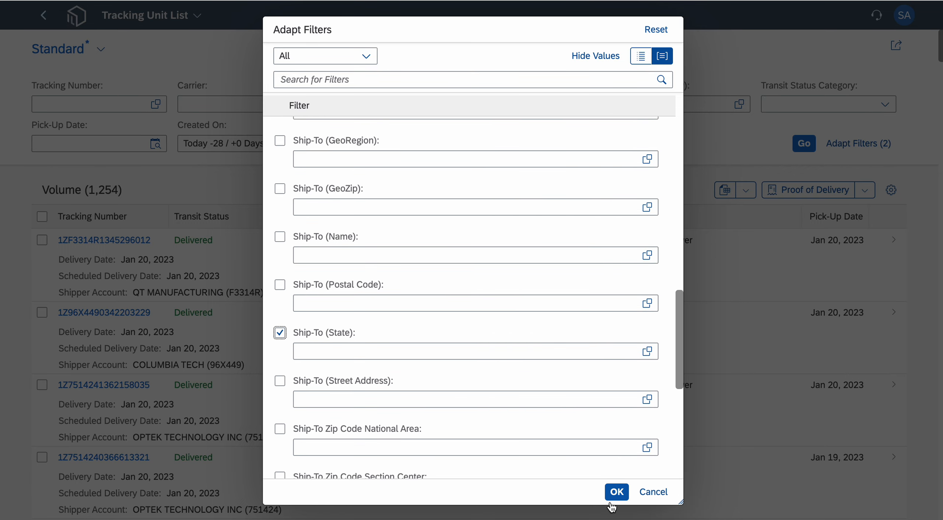
{"action": "left_click", "coordinate": [616, 492]}
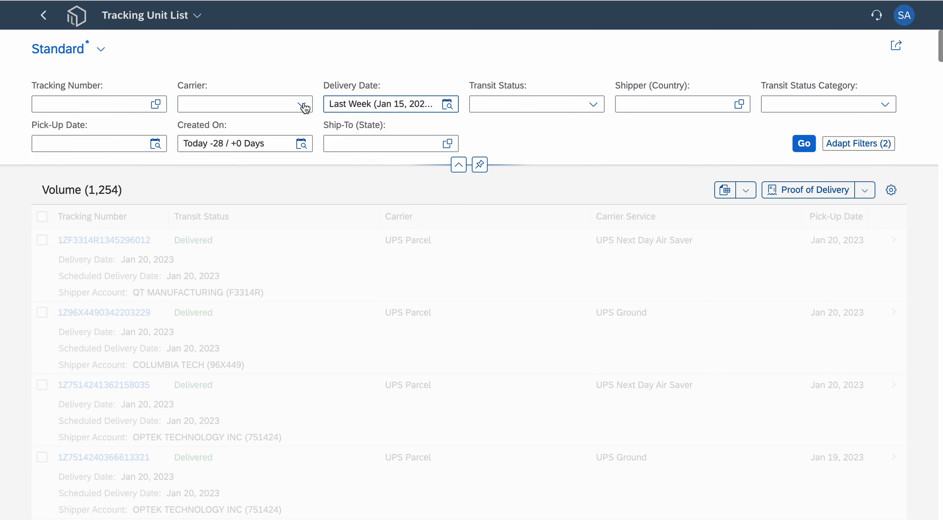
- Filter the tracking units to the ship-to state California (CA, United States) and apply the filter to the list
{"action": "left_click", "coordinate": [448, 144]}
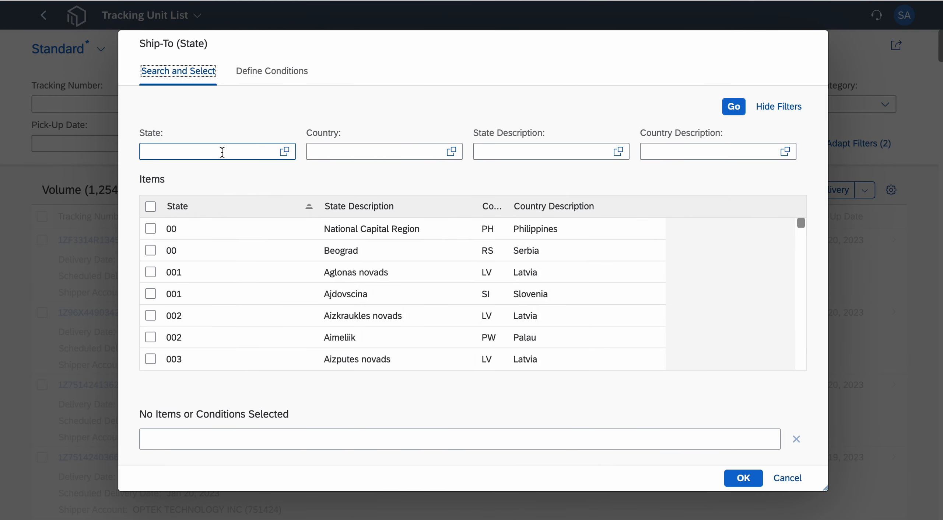
{"action": "left_click", "coordinate": [222, 153]}
{"action": "type", "text": "CA"}
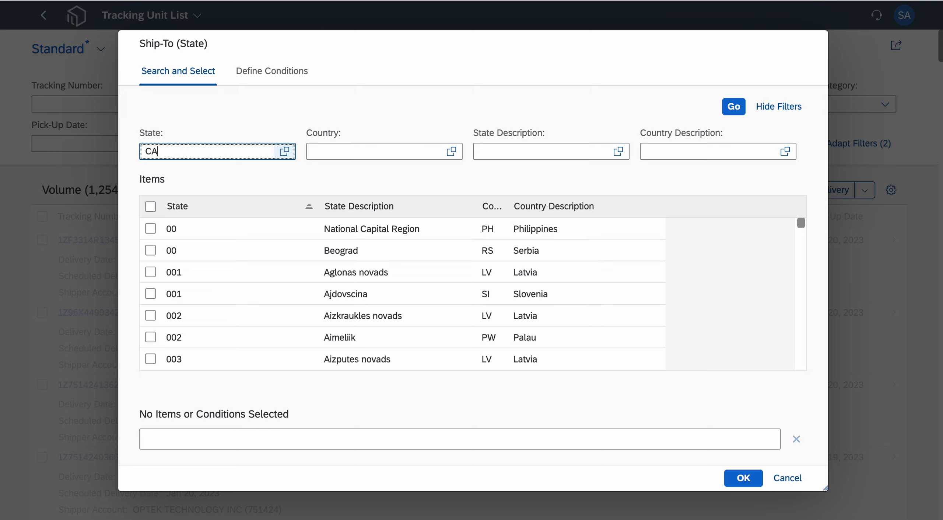
{"action": "key", "text": "Return"}
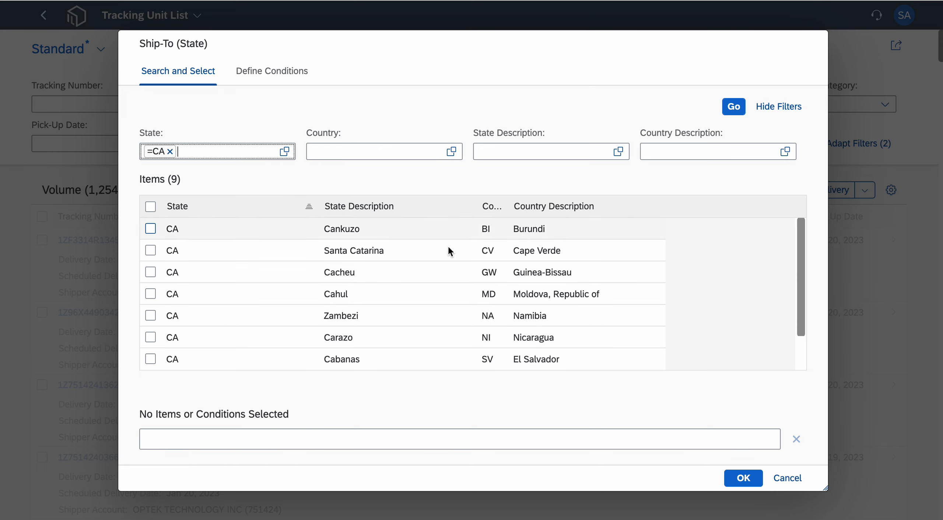
{"action": "scroll", "coordinate": [361, 332], "scroll_direction": "down", "scroll_amount": 2}
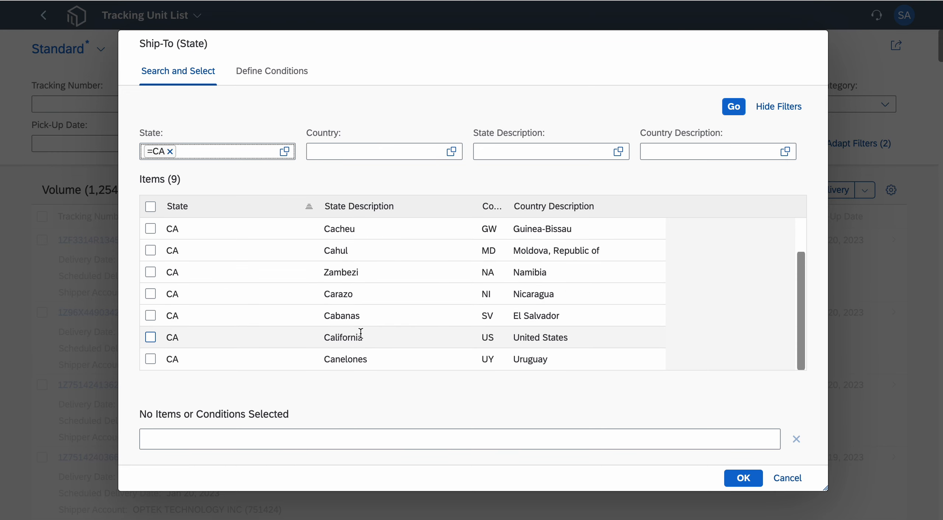
{"action": "left_click", "coordinate": [151, 337]}
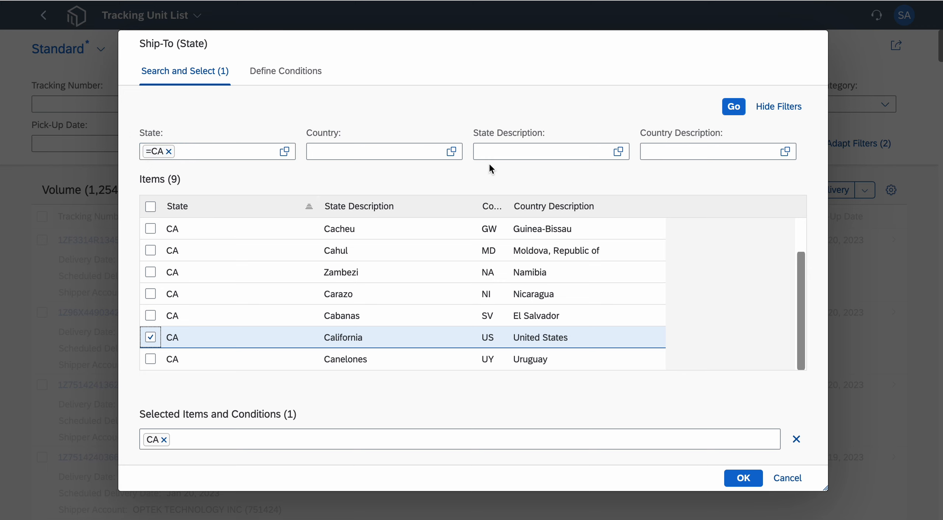
{"action": "left_click", "coordinate": [483, 151]}
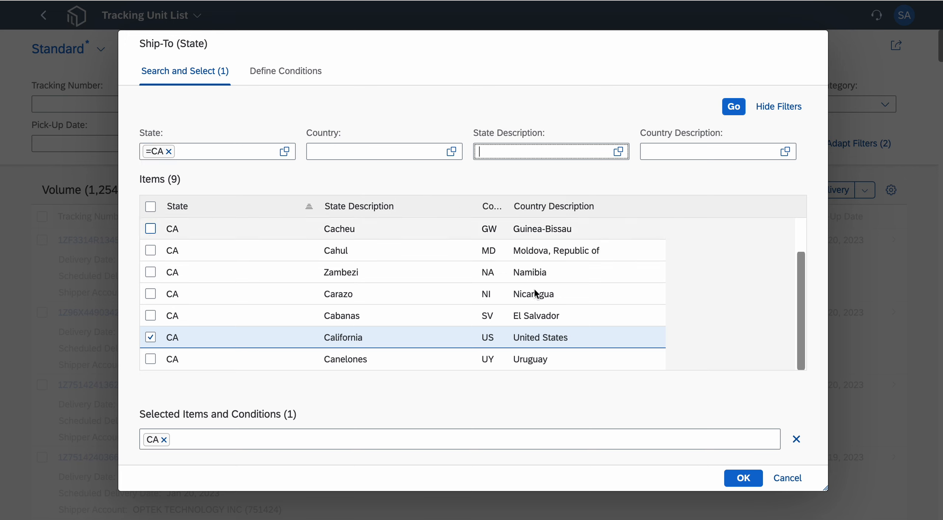
{"action": "left_click", "coordinate": [743, 478]}
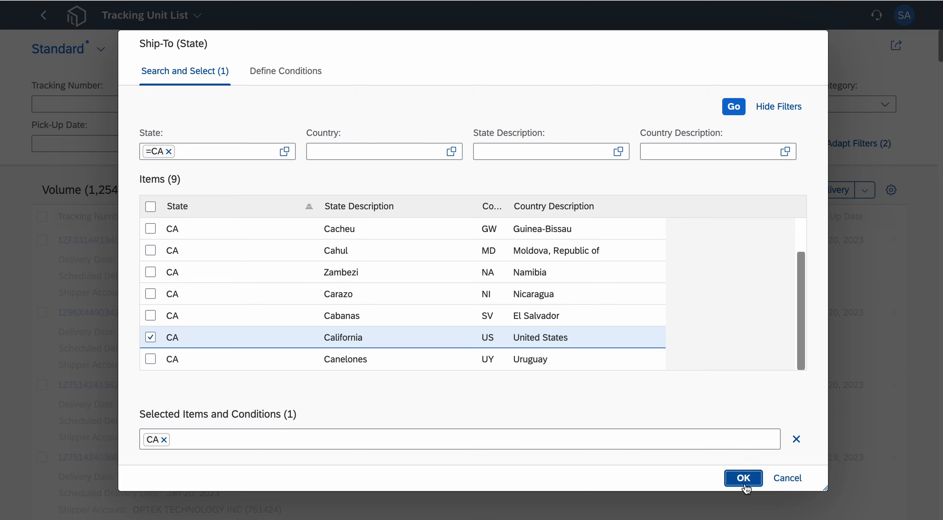
{"action": "left_click", "coordinate": [803, 144]}
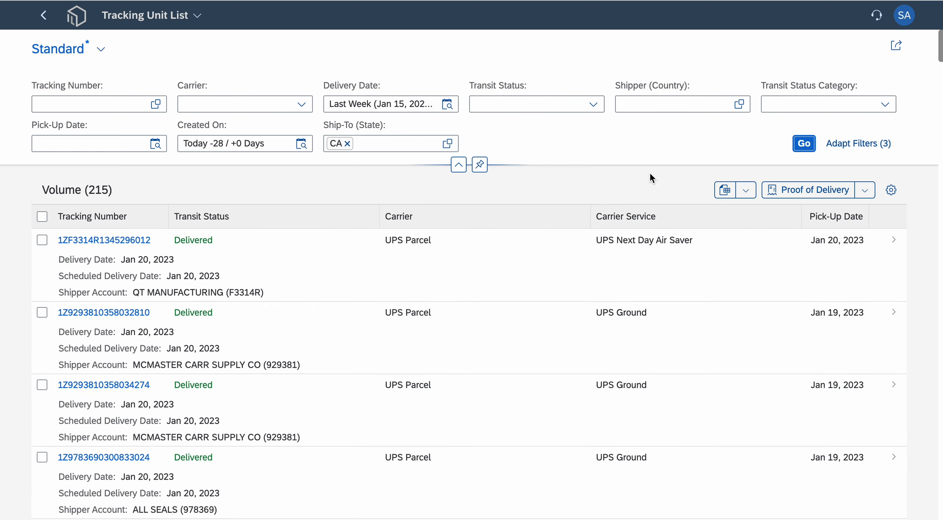
- Open the table's view settings and add the Had Exception and Package Reference #1 columns
{"action": "left_click", "coordinate": [892, 190]}
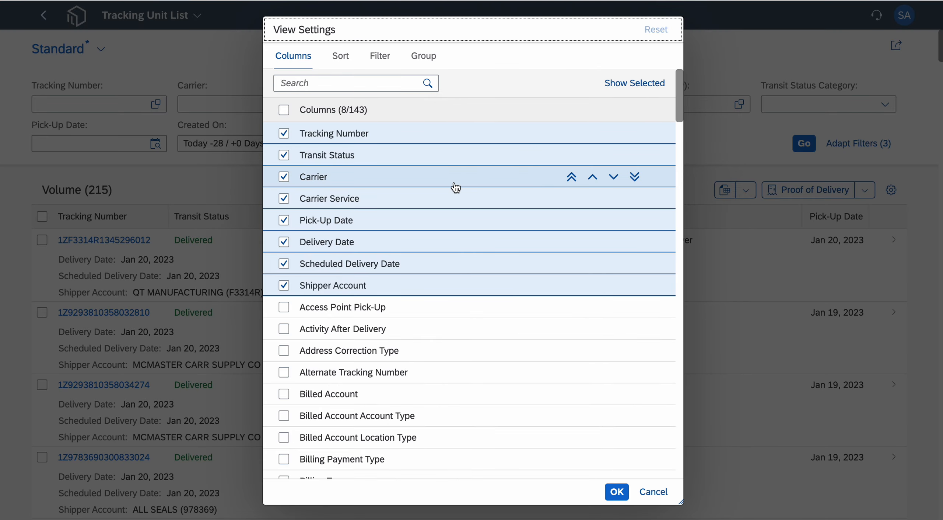
{"action": "scroll", "coordinate": [451, 328], "scroll_direction": "down", "scroll_amount": 5}
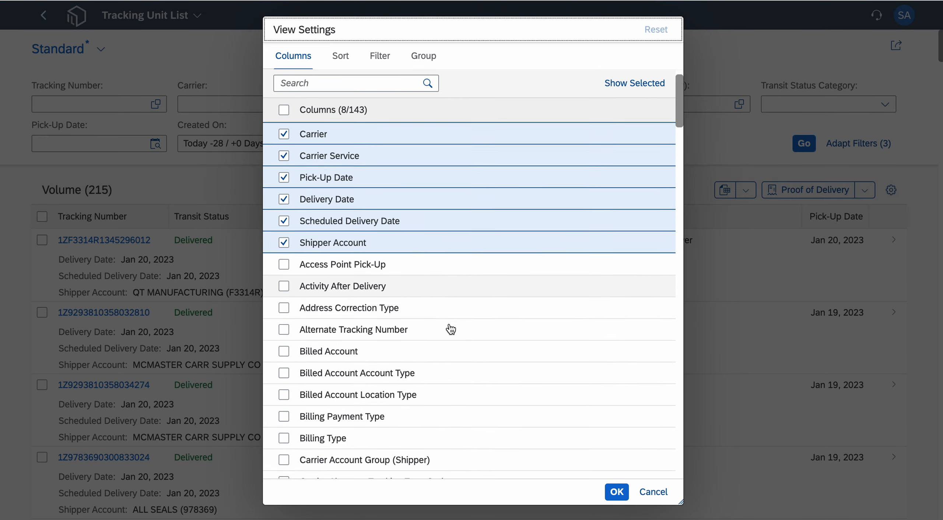
{"action": "scroll", "coordinate": [451, 329], "scroll_direction": "down", "scroll_amount": 6}
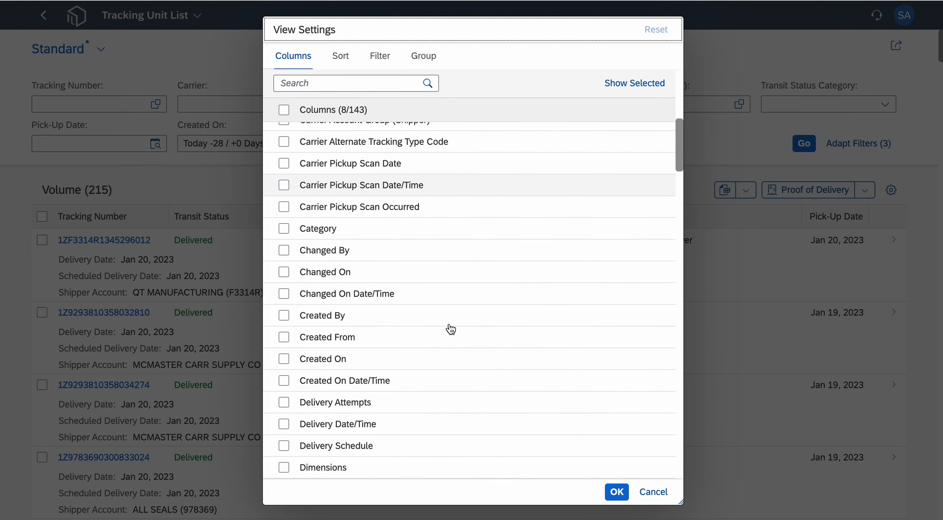
{"action": "scroll", "coordinate": [451, 328], "scroll_direction": "down", "scroll_amount": 4}
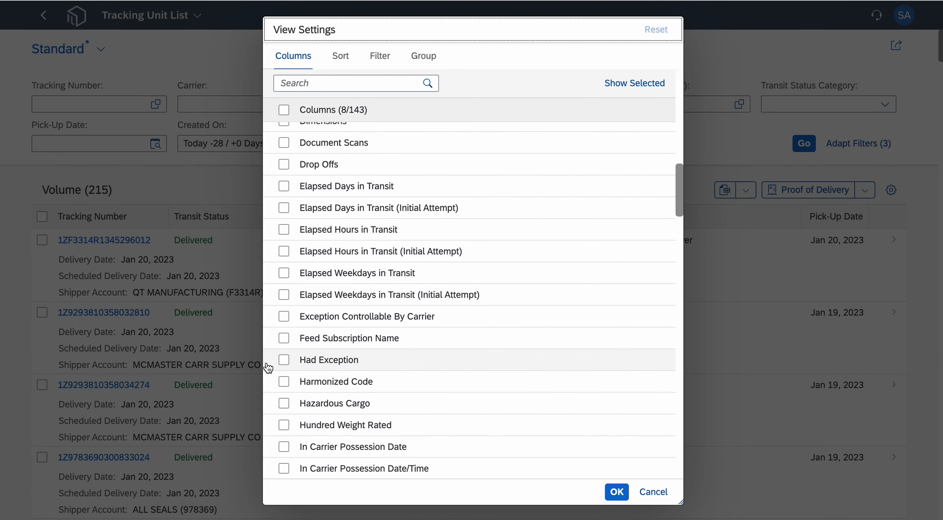
{"action": "left_click", "coordinate": [285, 361]}
{"action": "scroll", "coordinate": [434, 408], "scroll_direction": "down", "scroll_amount": 10}
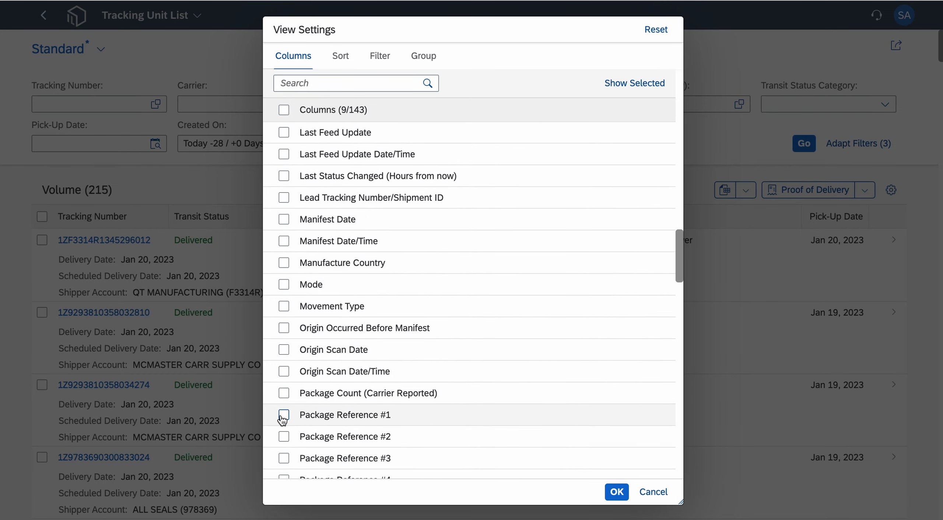
{"action": "left_click", "coordinate": [284, 415]}
- Add the Ship-To column and position it between Scheduled Delivery Date and Shipper Account in the column order
{"action": "scroll", "coordinate": [418, 364], "scroll_direction": "down", "scroll_amount": 5}
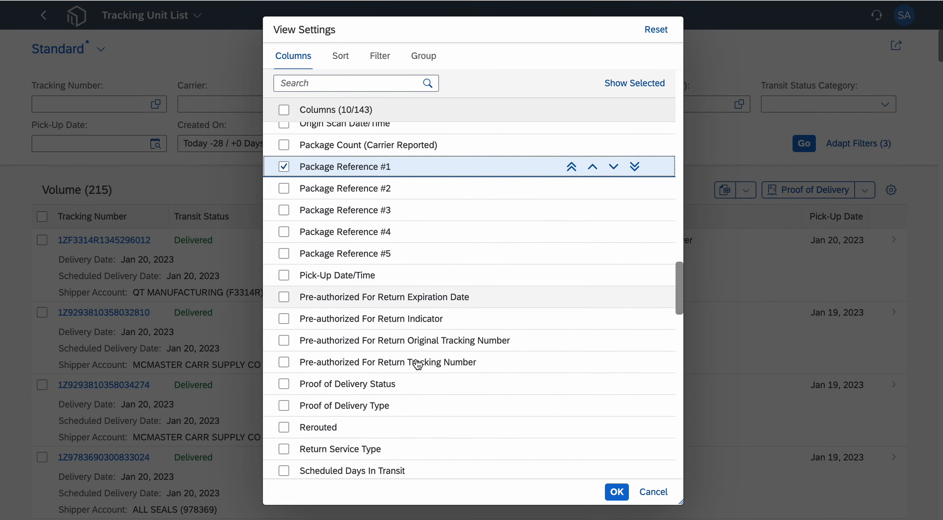
{"action": "scroll", "coordinate": [418, 364], "scroll_direction": "down", "scroll_amount": 9}
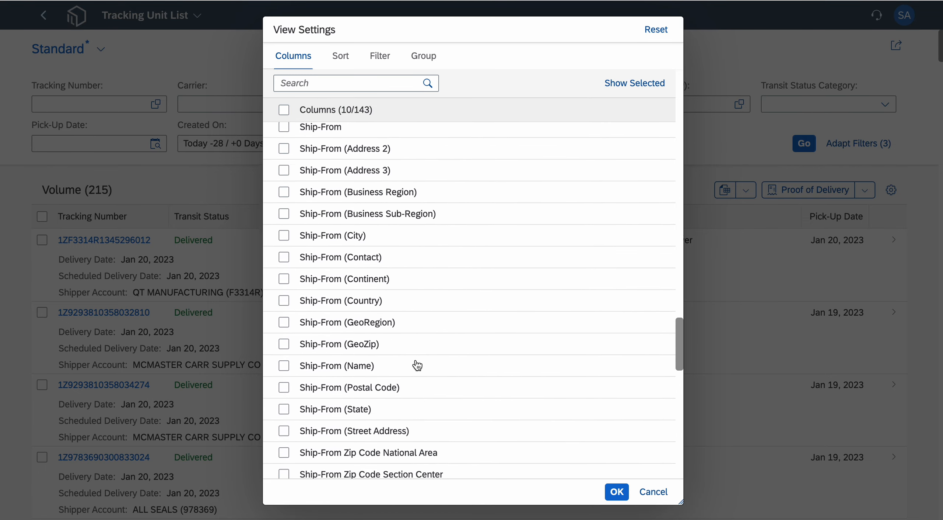
{"action": "scroll", "coordinate": [418, 364], "scroll_direction": "down", "scroll_amount": 1}
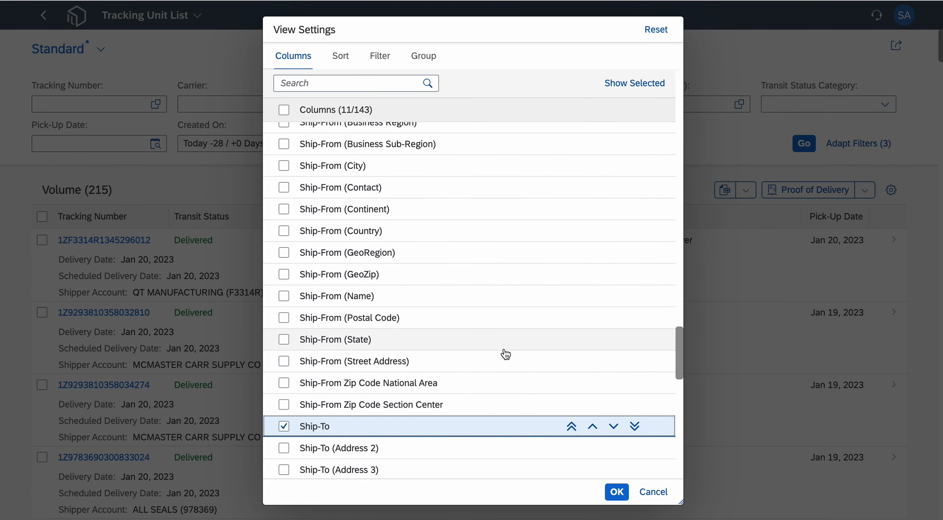
{"action": "left_click", "coordinate": [593, 406]}
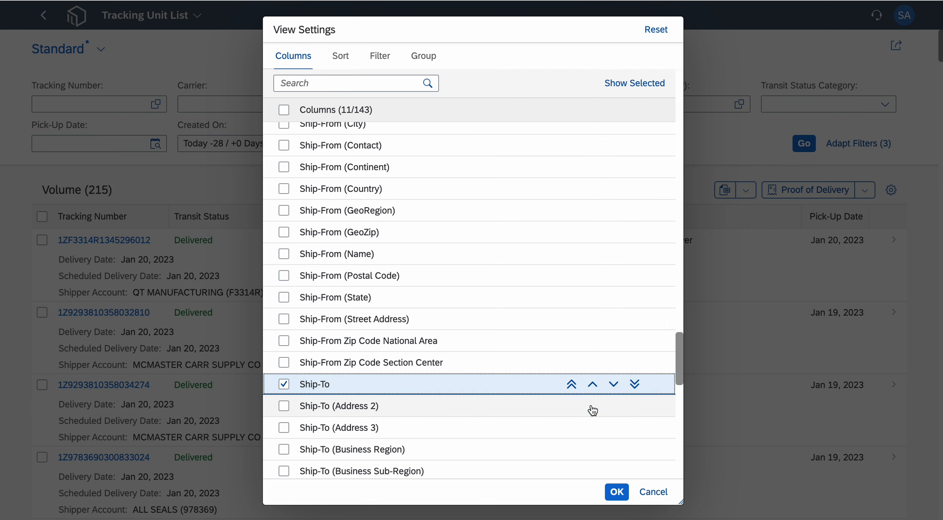
{"action": "left_click", "coordinate": [613, 384]}
{"action": "left_click", "coordinate": [593, 405]}
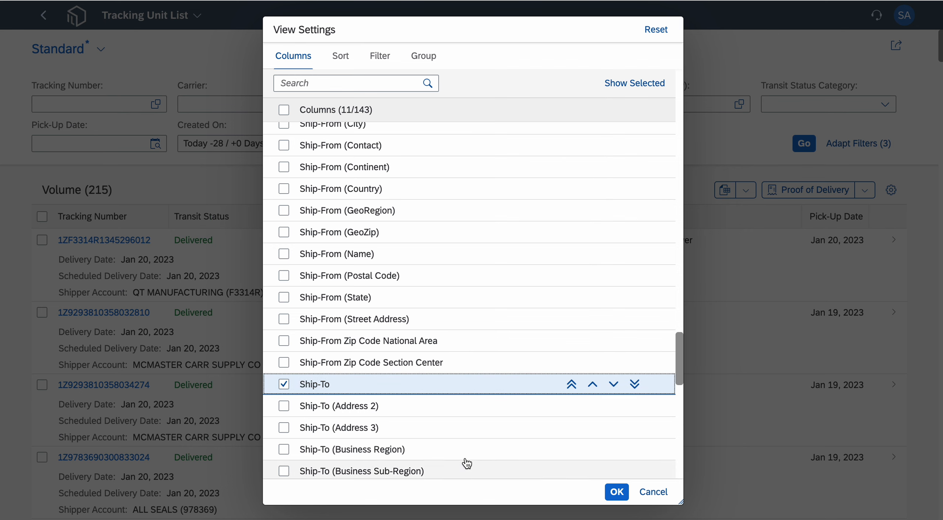
{"action": "left_click", "coordinate": [572, 384]}
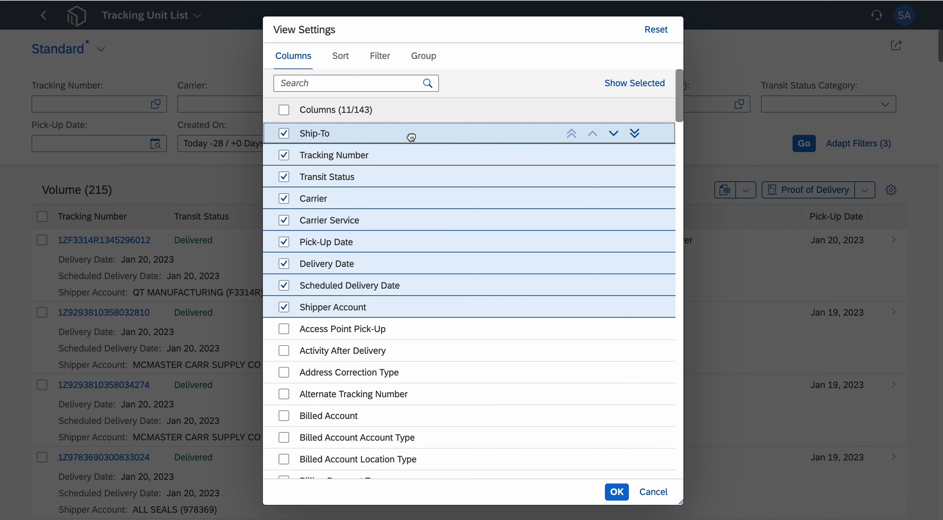
{"action": "left_click_drag", "start_coordinate": [413, 136], "coordinate": [412, 302]}
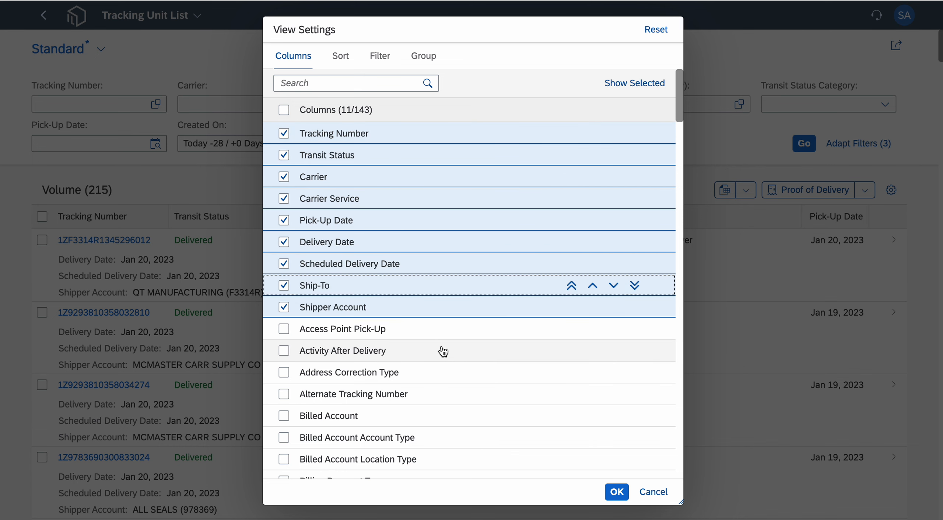
- Show only the selected columns and remove Carrier and Shipper Account from the selection
{"action": "scroll", "coordinate": [457, 379], "scroll_direction": "down", "scroll_amount": 10}
{"action": "scroll", "coordinate": [459, 378], "scroll_direction": "down", "scroll_amount": 10}
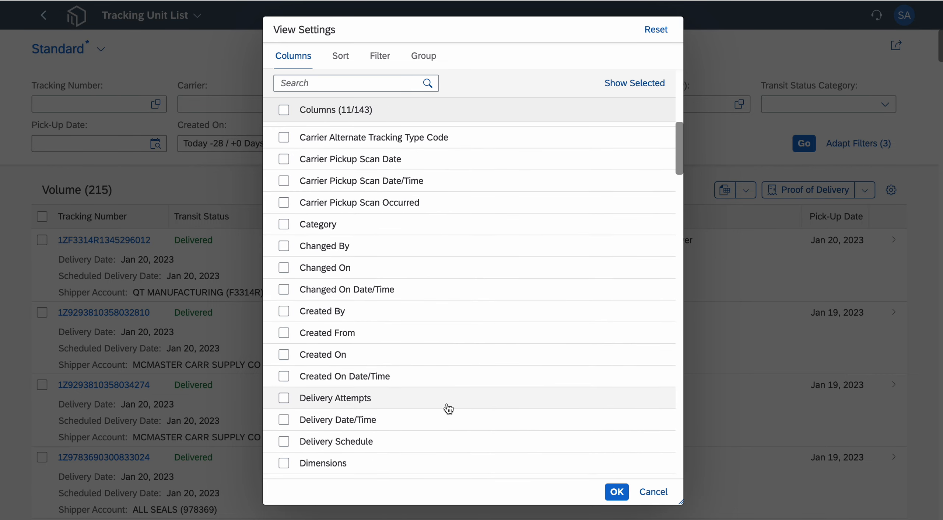
{"action": "left_click", "coordinate": [459, 353]}
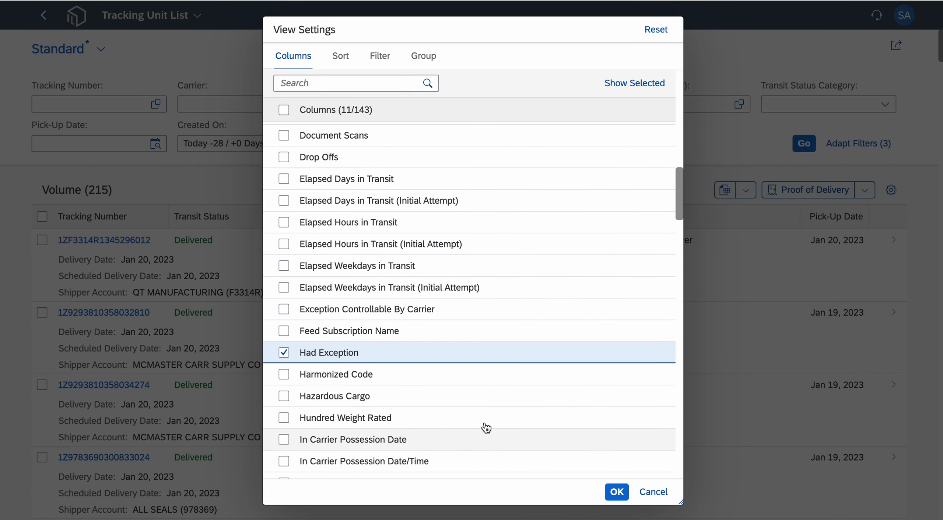
{"action": "left_click", "coordinate": [642, 83]}
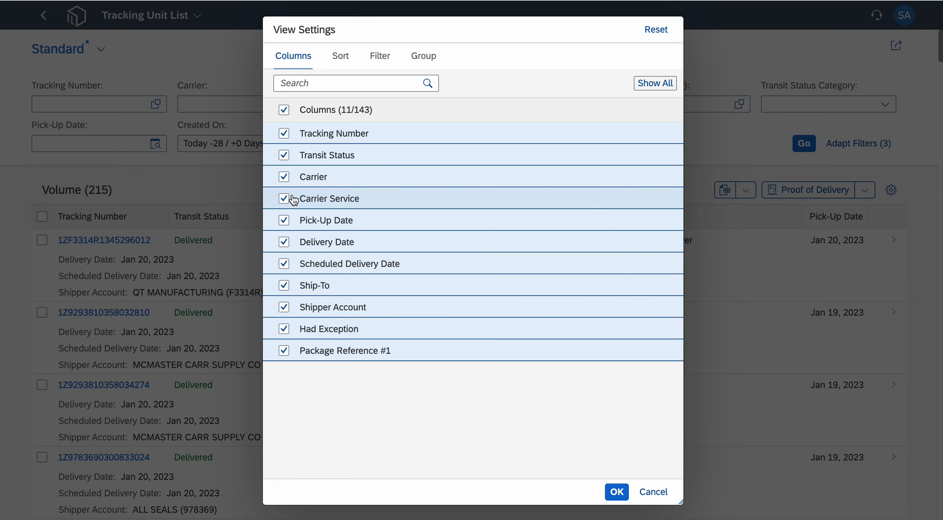
{"action": "left_click", "coordinate": [284, 178]}
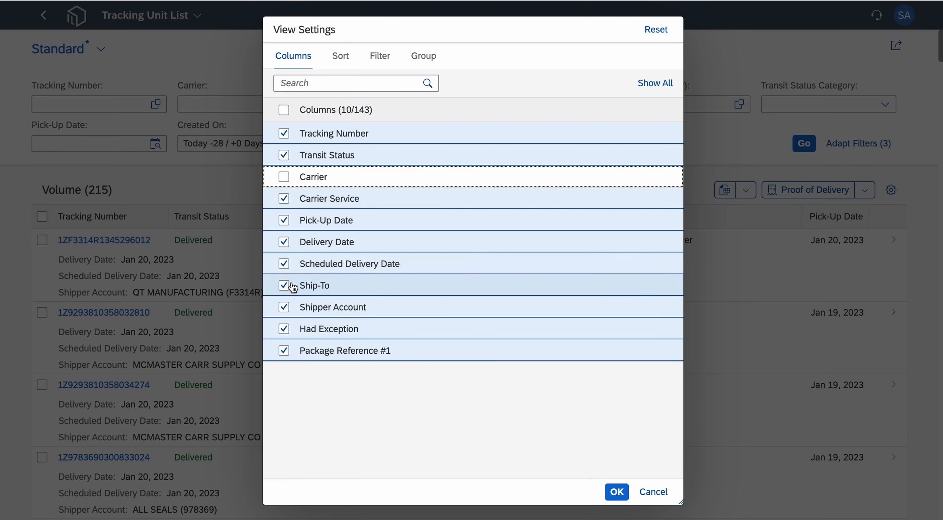
{"action": "left_click", "coordinate": [284, 308]}
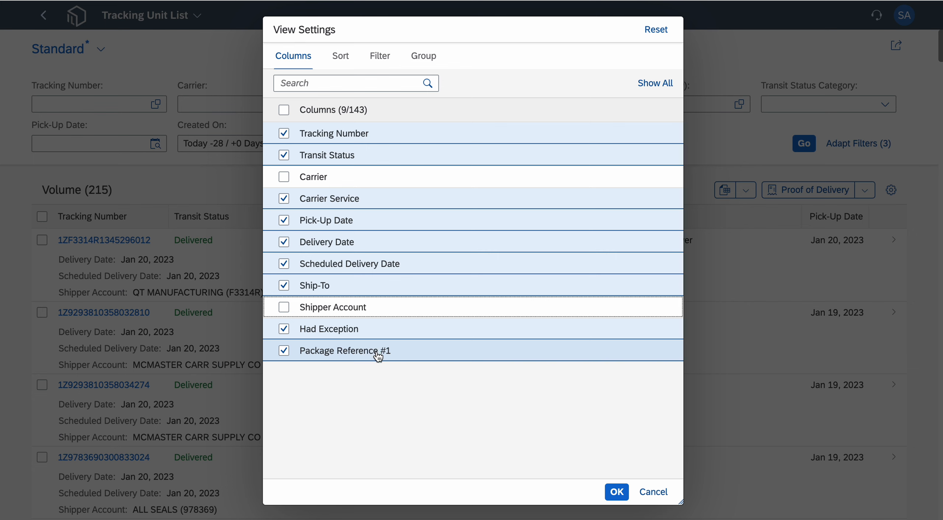
- Move Package Reference #1 directly before Ship-To and Had Exception directly after Transit Status, and apply the column layout
{"action": "left_click_drag", "start_coordinate": [379, 355], "coordinate": [385, 285]}
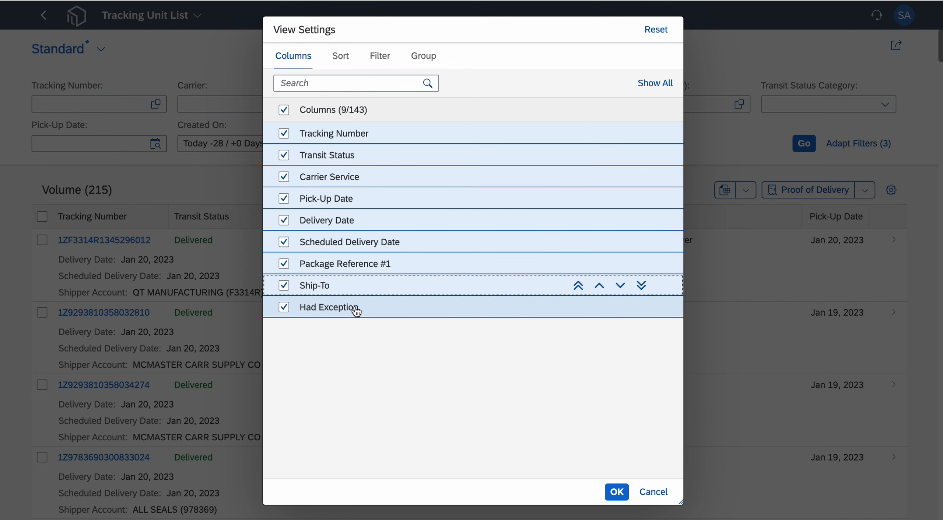
{"action": "left_click_drag", "start_coordinate": [357, 312], "coordinate": [370, 176]}
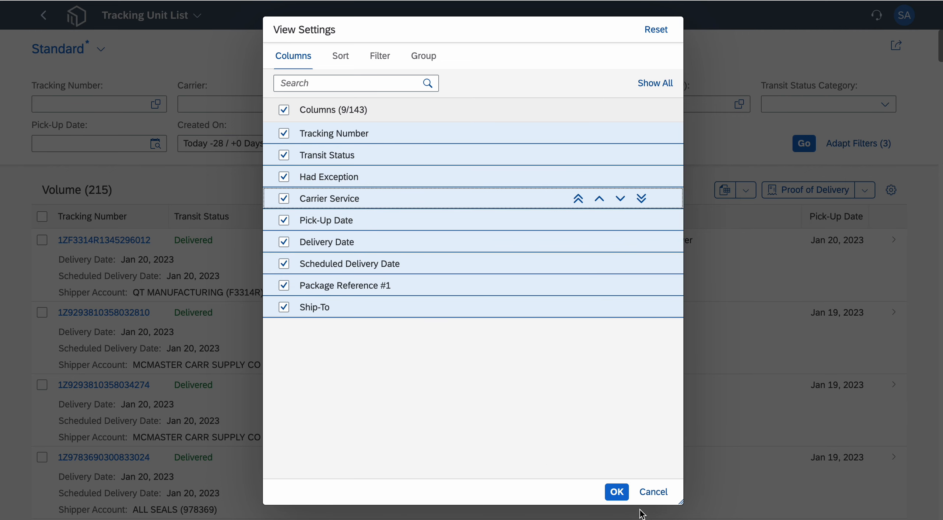
{"action": "left_click", "coordinate": [617, 491]}
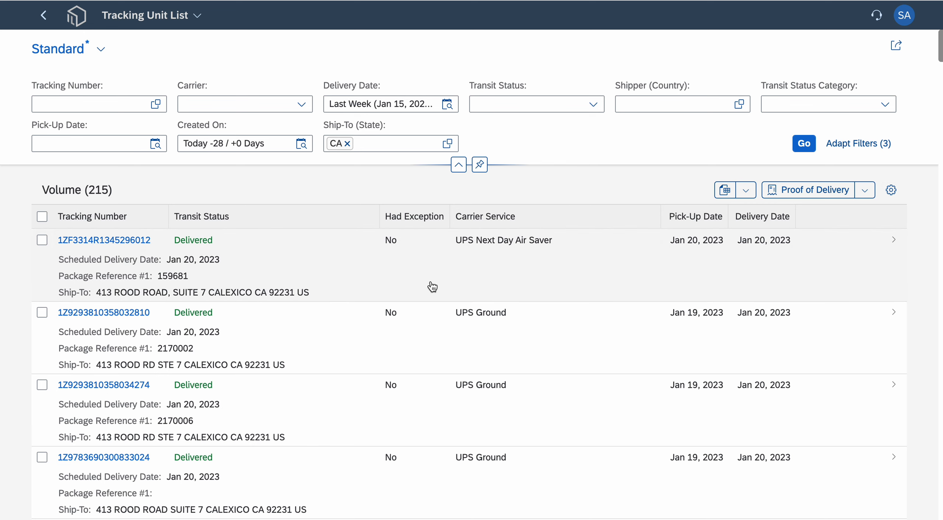
- Open the first tracking unit in the list and examine its carrier details, event summary and the additional event views
{"action": "left_click", "coordinate": [432, 286]}
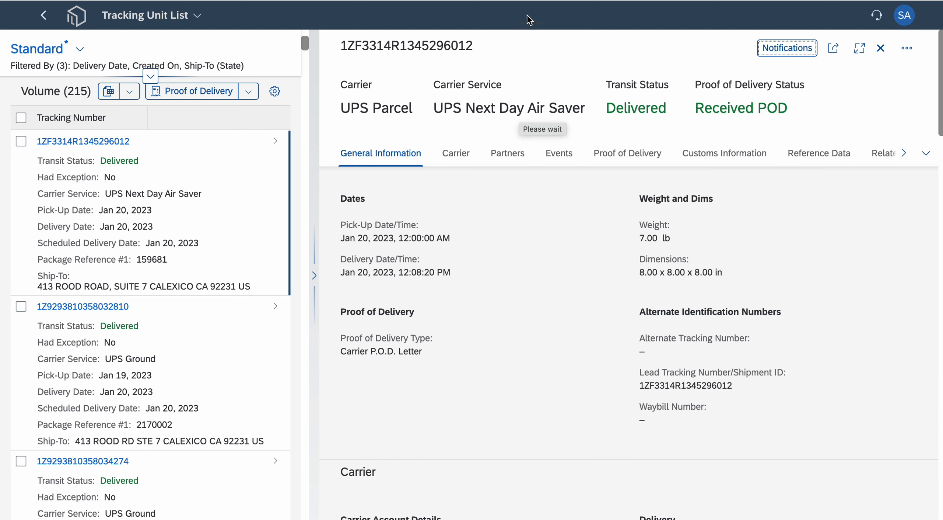
{"action": "scroll", "coordinate": [536, 353], "scroll_direction": "down", "scroll_amount": 15}
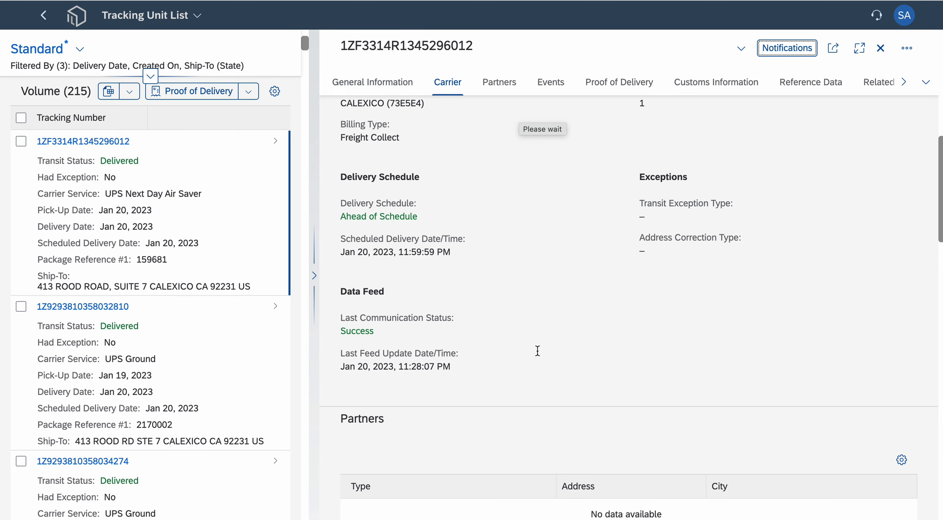
{"action": "scroll", "coordinate": [533, 387], "scroll_direction": "down", "scroll_amount": 5}
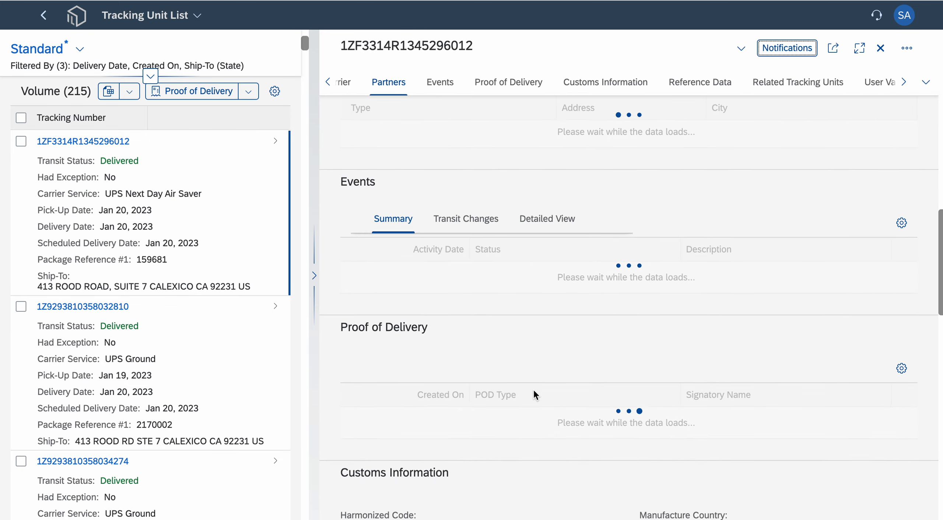
{"action": "scroll", "coordinate": [534, 388], "scroll_direction": "down", "scroll_amount": 5}
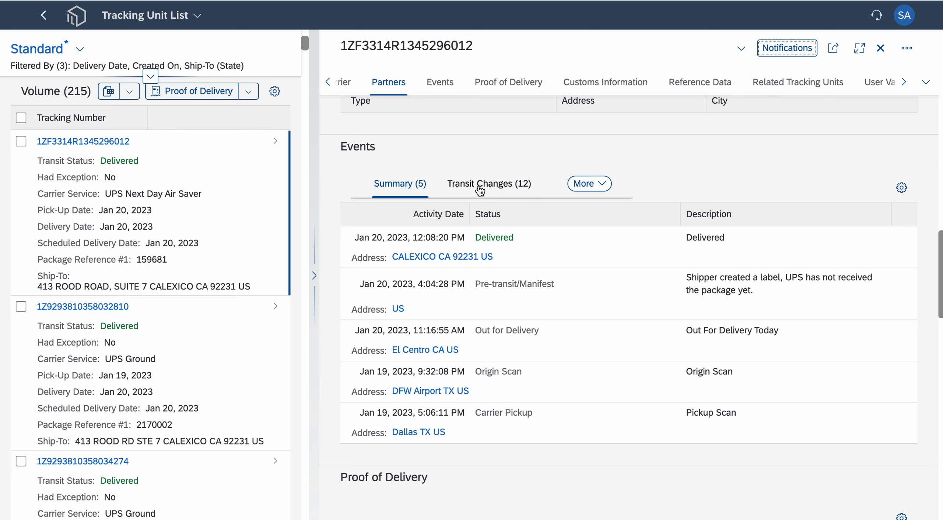
{"action": "left_click", "coordinate": [575, 189]}
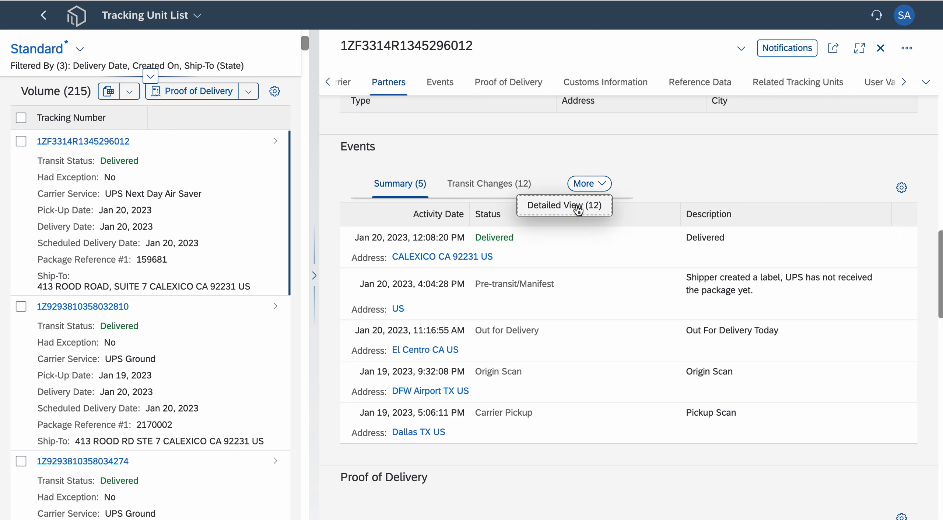
{"action": "left_click", "coordinate": [748, 184]}
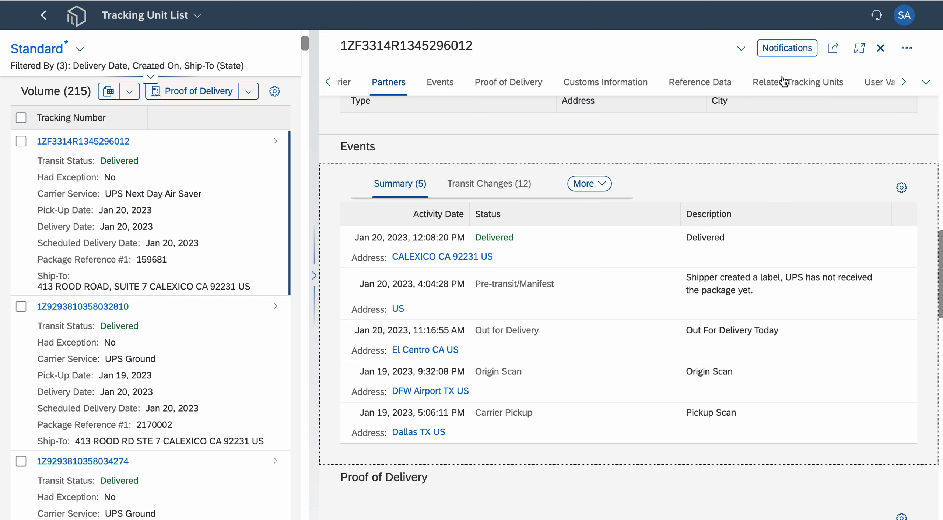
- Review the events available for the tracking unit's notifications, discard the notification, and close the tracking unit's details
{"action": "left_click", "coordinate": [796, 51]}
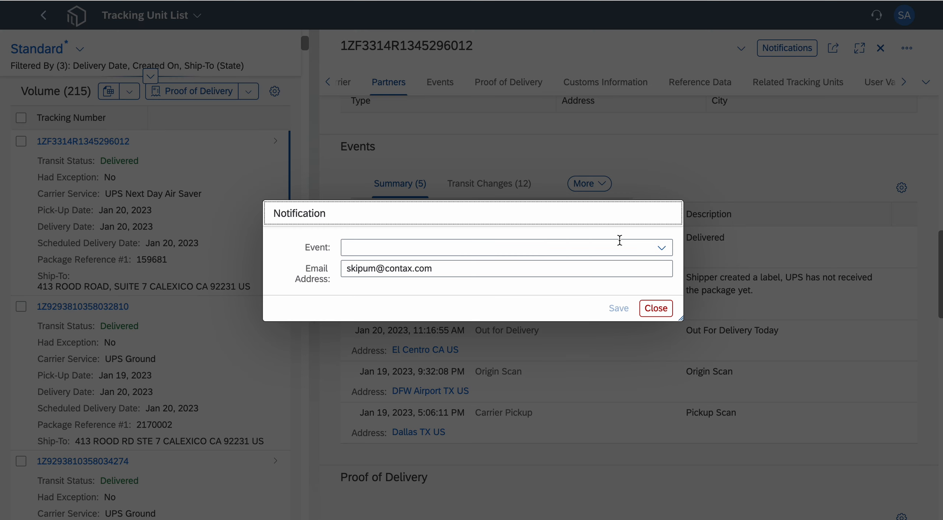
{"action": "left_click", "coordinate": [662, 248]}
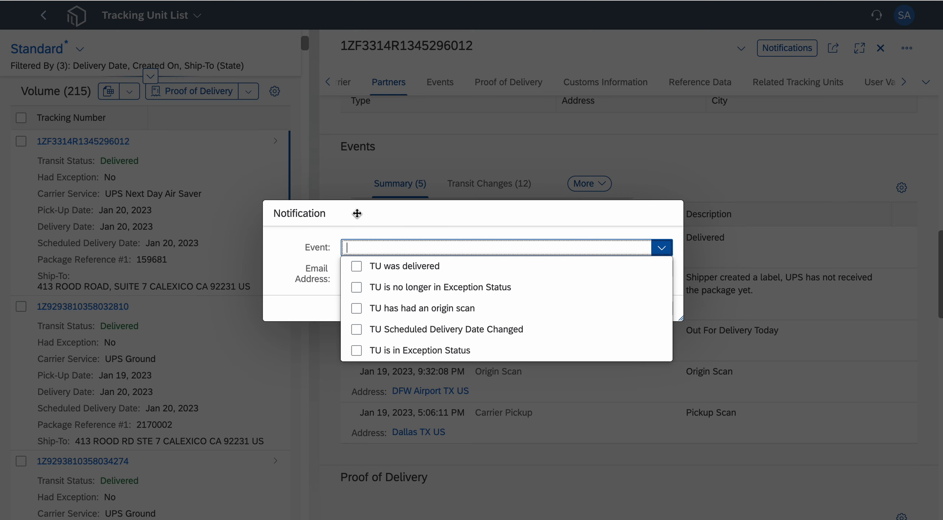
{"action": "left_click", "coordinate": [437, 220]}
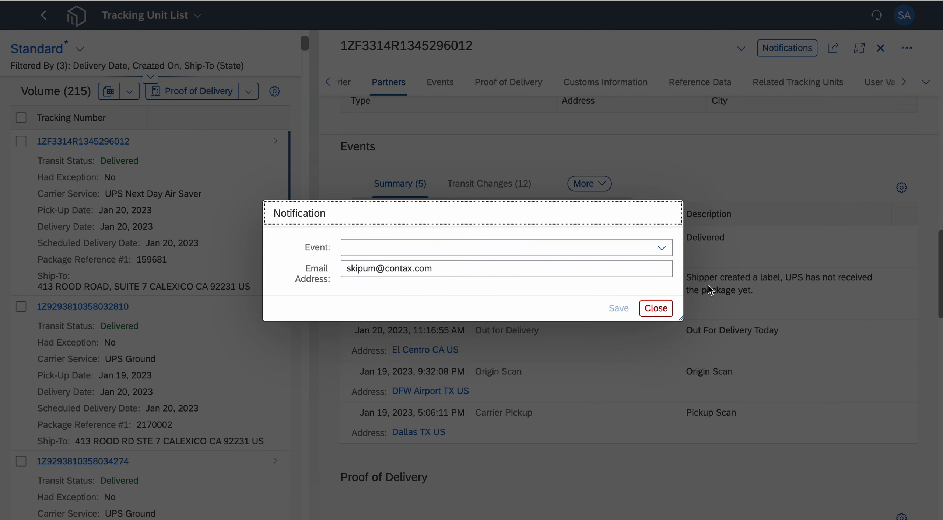
{"action": "left_click", "coordinate": [657, 310]}
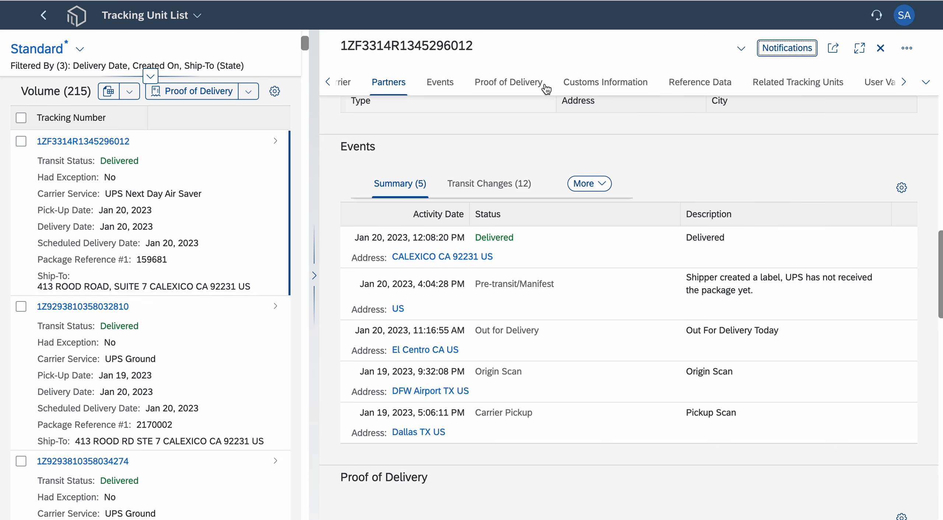
{"action": "left_click", "coordinate": [881, 49]}
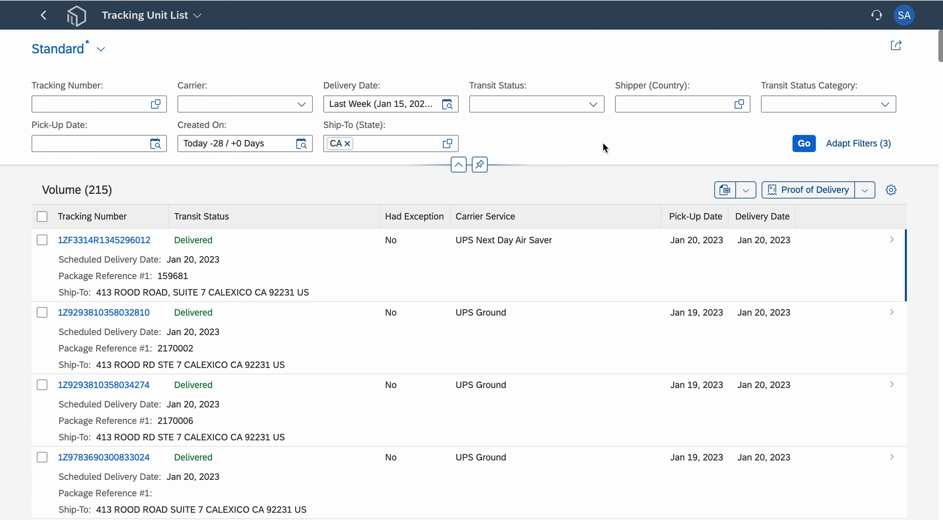
- Add the Proof of Delivery Status and Proof of Delivery Type filters to the Tracking Unit List
{"action": "left_click", "coordinate": [856, 156]}
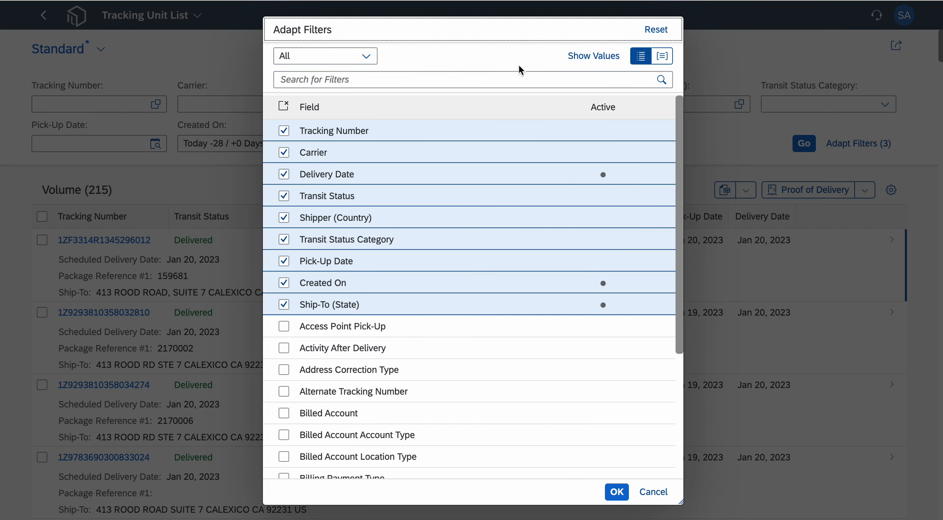
{"action": "type", "text": "proof"}
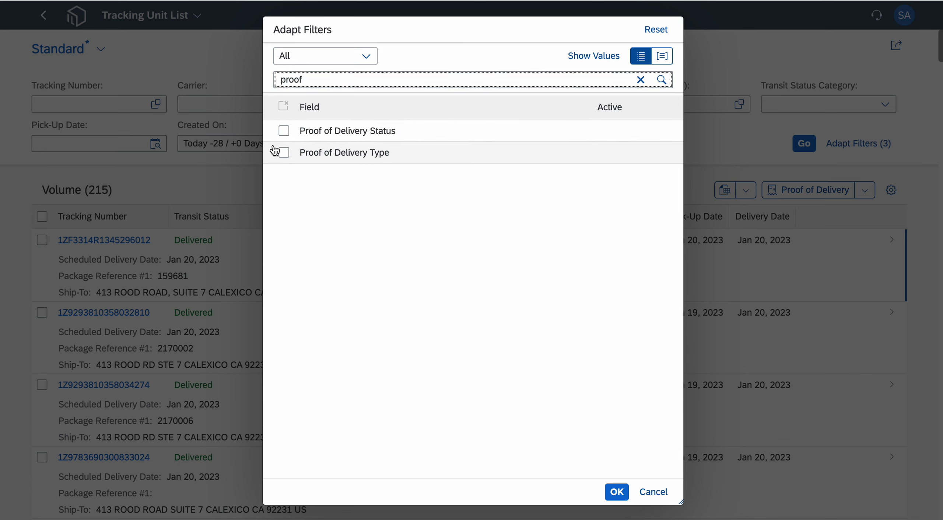
{"action": "left_click", "coordinate": [284, 130]}
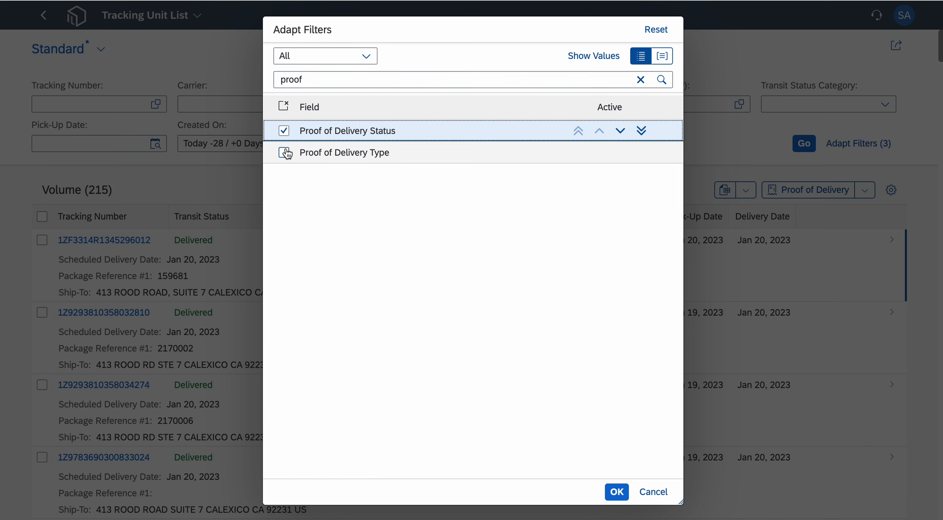
{"action": "left_click", "coordinate": [284, 152]}
{"action": "left_click", "coordinate": [617, 492]}
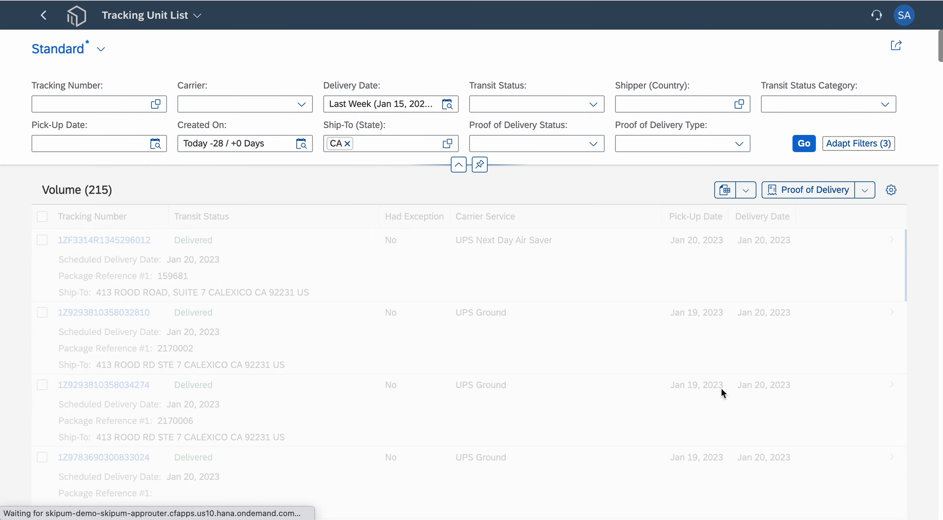
- Filter Proof of Delivery Status by Received POD and check the Proof of Delivery Type options without choosing one
{"action": "left_click", "coordinate": [594, 144]}
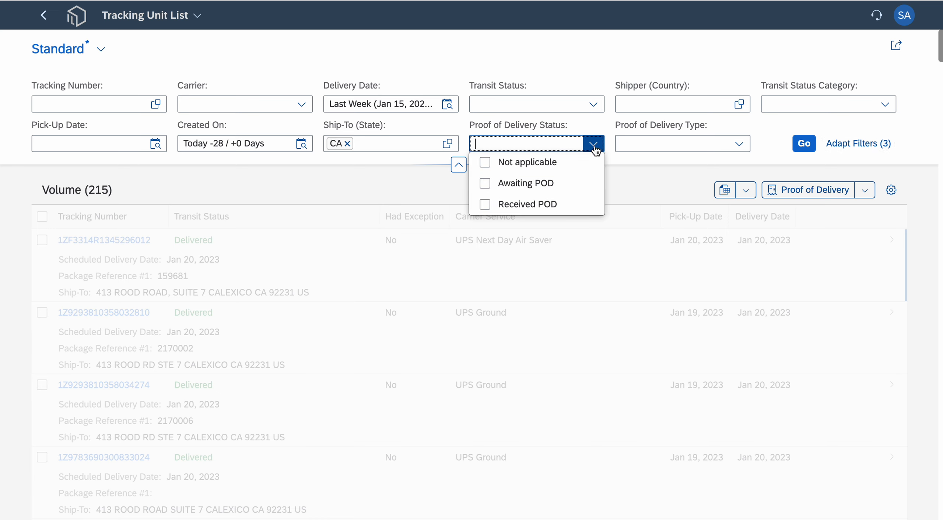
{"action": "left_click", "coordinate": [489, 208]}
{"action": "left_click", "coordinate": [670, 178]}
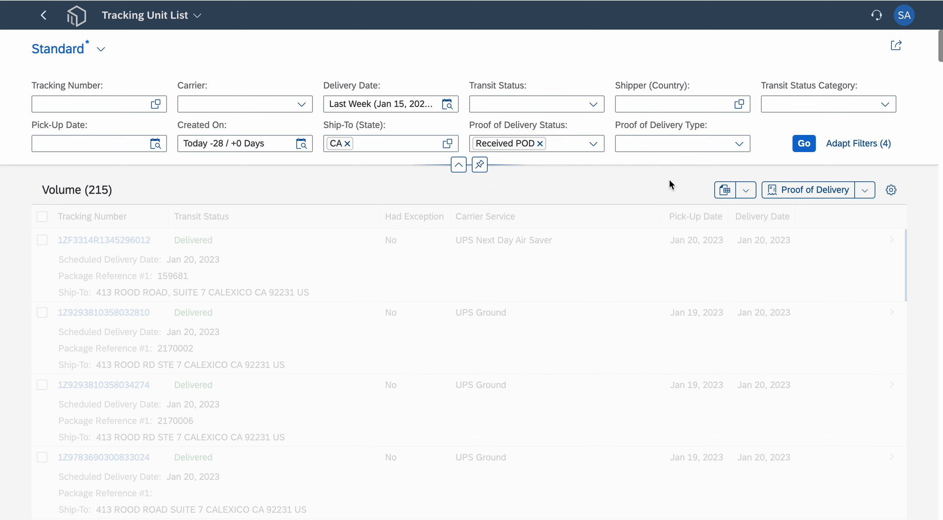
{"action": "left_click", "coordinate": [739, 146]}
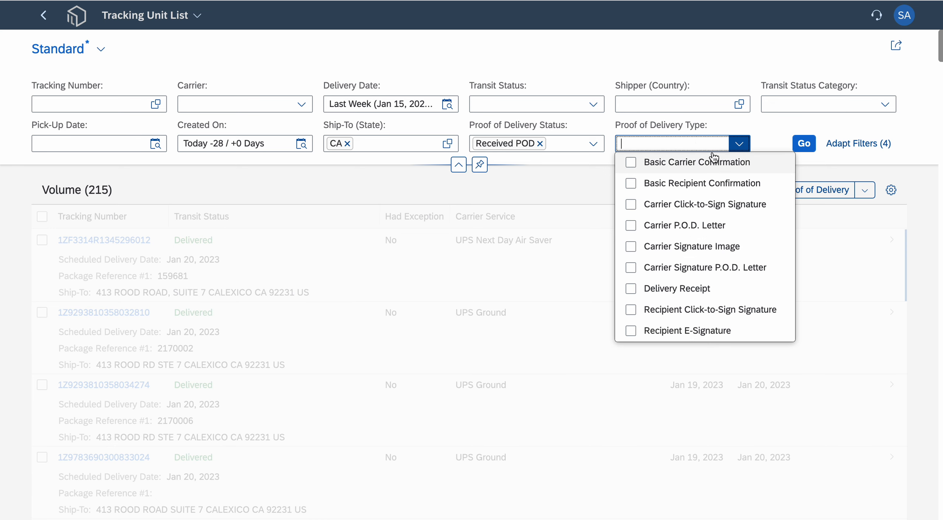
{"action": "left_click", "coordinate": [767, 139]}
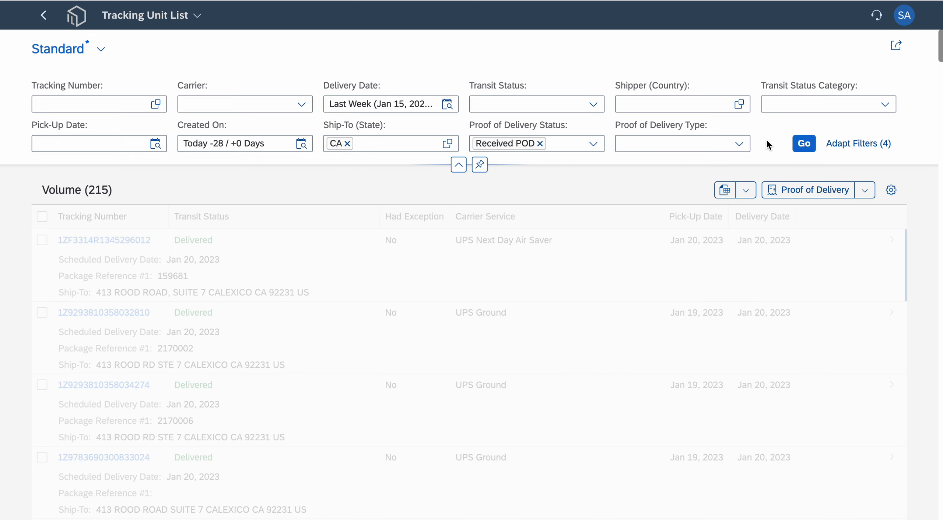
- Add the Proof of Delivery Status and Proof of Delivery Type columns to the tracking unit table
{"action": "left_click", "coordinate": [891, 189]}
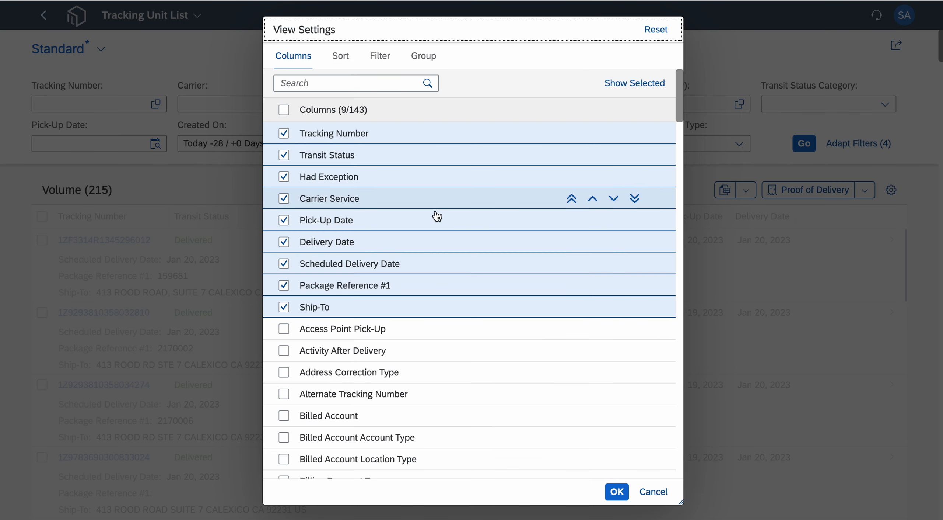
{"action": "left_click", "coordinate": [375, 84]}
{"action": "type", "text": "proof"}
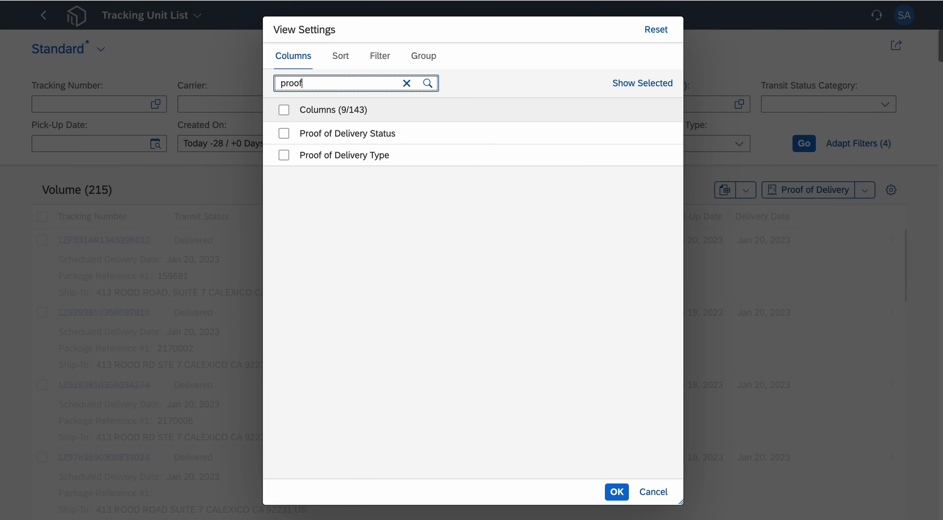
{"action": "left_click", "coordinate": [284, 110]}
{"action": "left_click", "coordinate": [617, 491]}
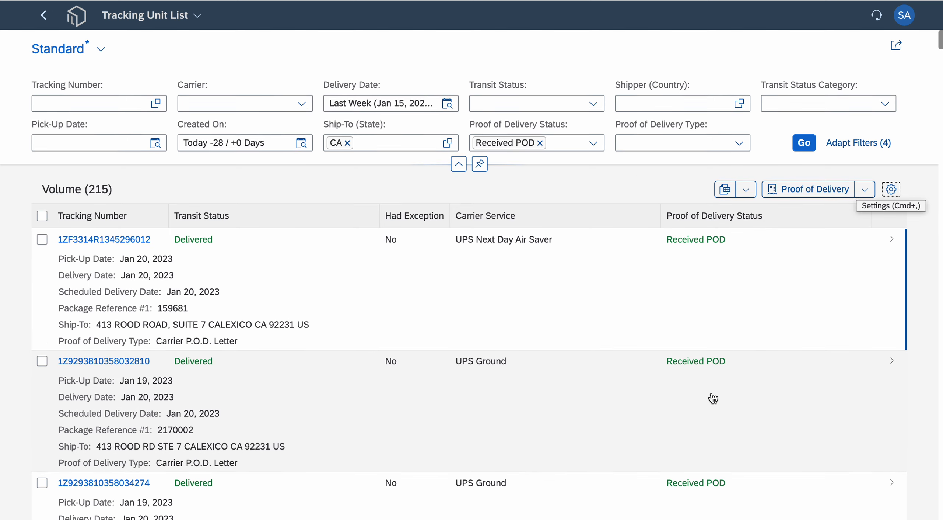
- Examine the proof of delivery status and type of the listed tracking units and the available Proof of Delivery Type filter options
{"action": "scroll", "coordinate": [653, 396], "scroll_direction": "down", "scroll_amount": 5}
{"action": "scroll", "coordinate": [717, 408], "scroll_direction": "down", "scroll_amount": 4}
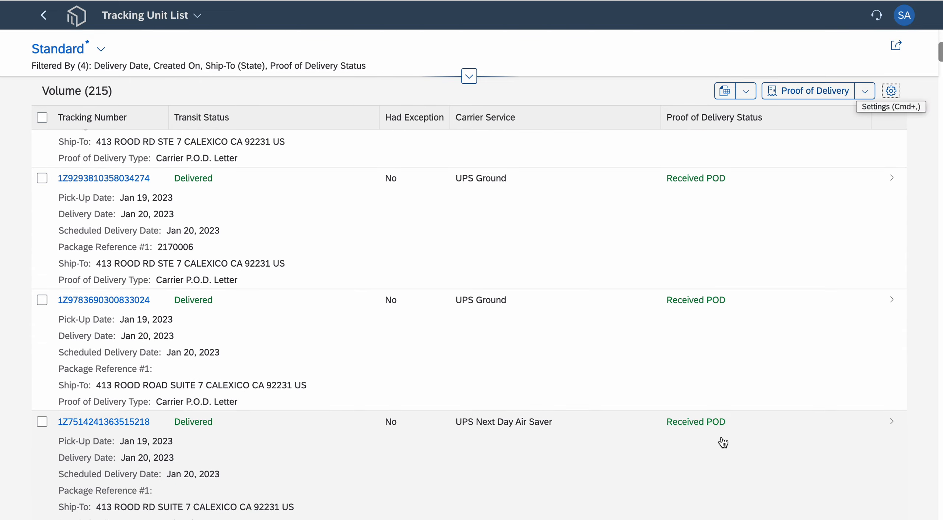
{"action": "scroll", "coordinate": [718, 305], "scroll_direction": "up", "scroll_amount": 8}
{"action": "scroll", "coordinate": [700, 314], "scroll_direction": "up", "scroll_amount": 2}
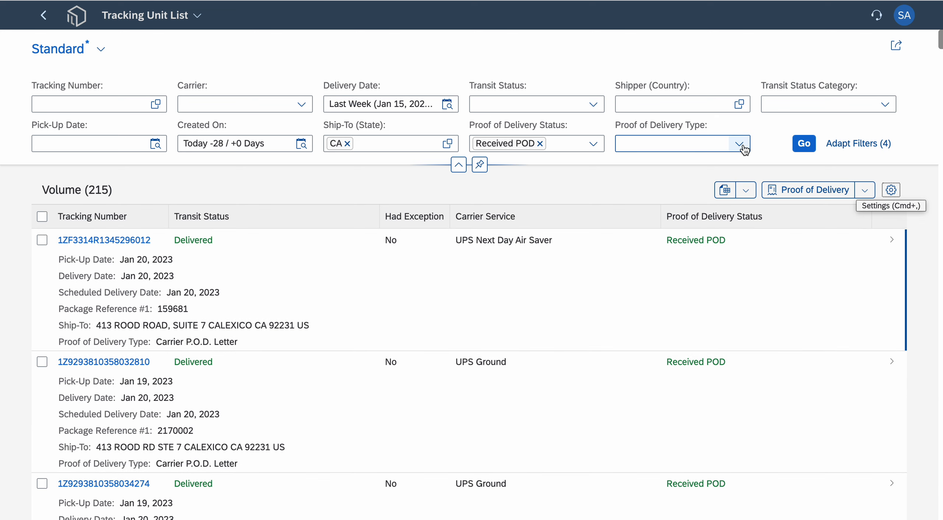
{"action": "left_click", "coordinate": [739, 145]}
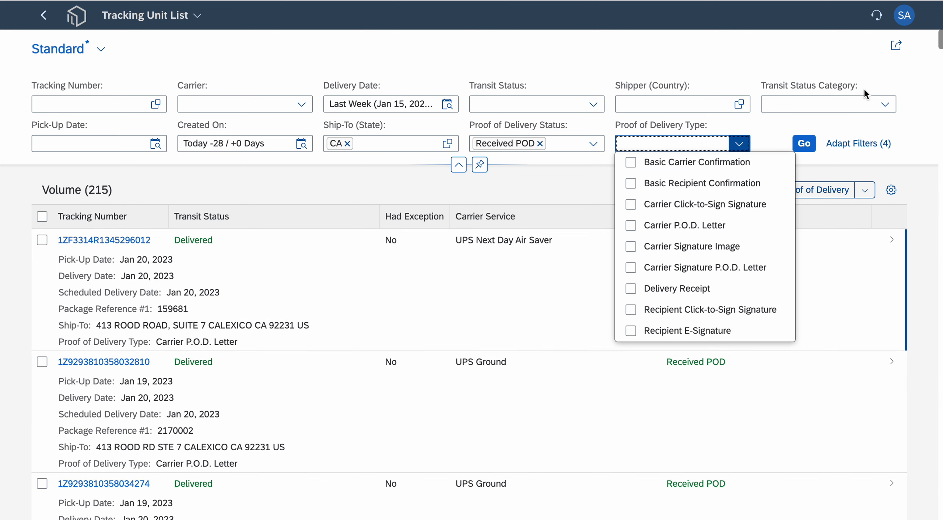
{"action": "left_click", "coordinate": [913, 112]}
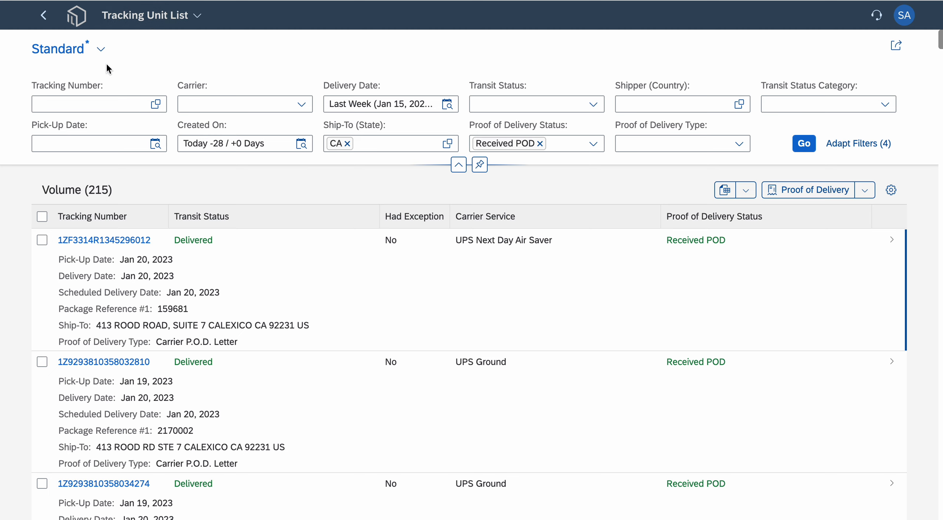
{"action": "left_click", "coordinate": [86, 106]}
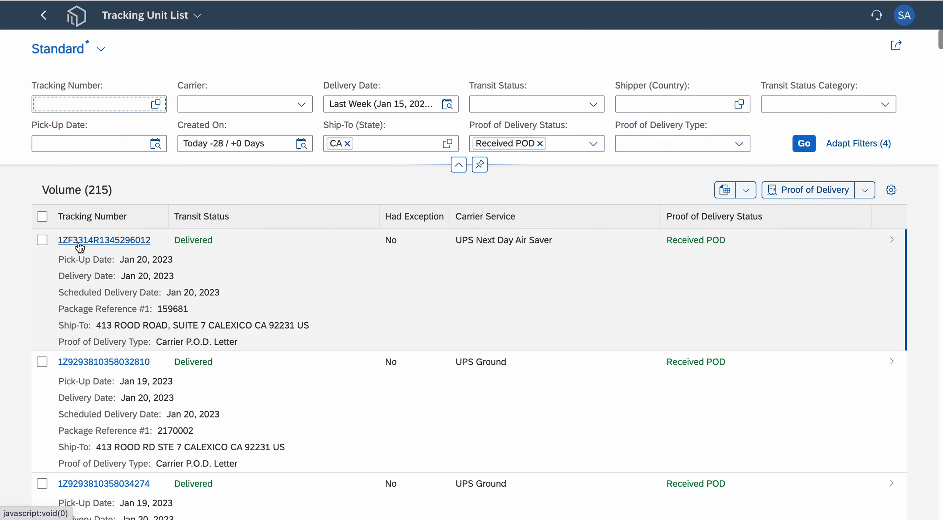
- Download the proof of delivery for the first listed tracking unit from its quick view and dismiss the quick view
{"action": "left_click", "coordinate": [80, 241]}
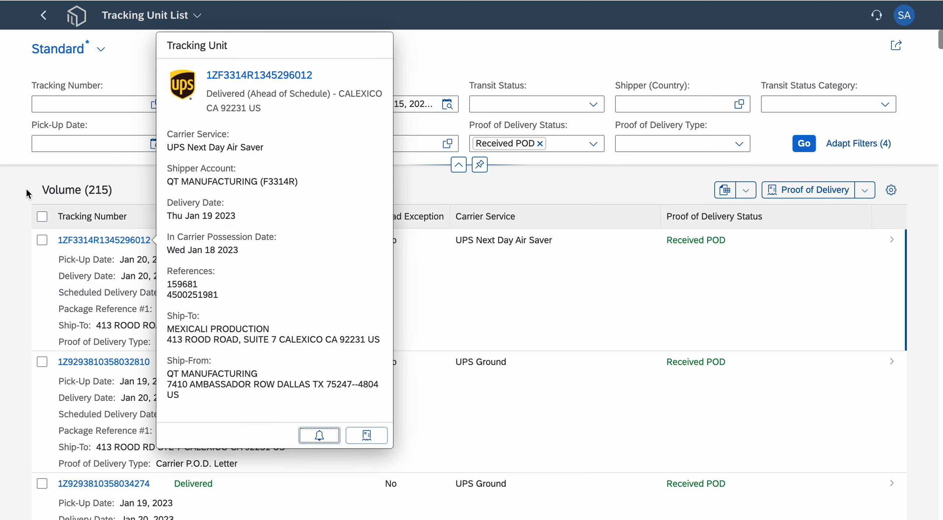
{"action": "left_click", "coordinate": [368, 440]}
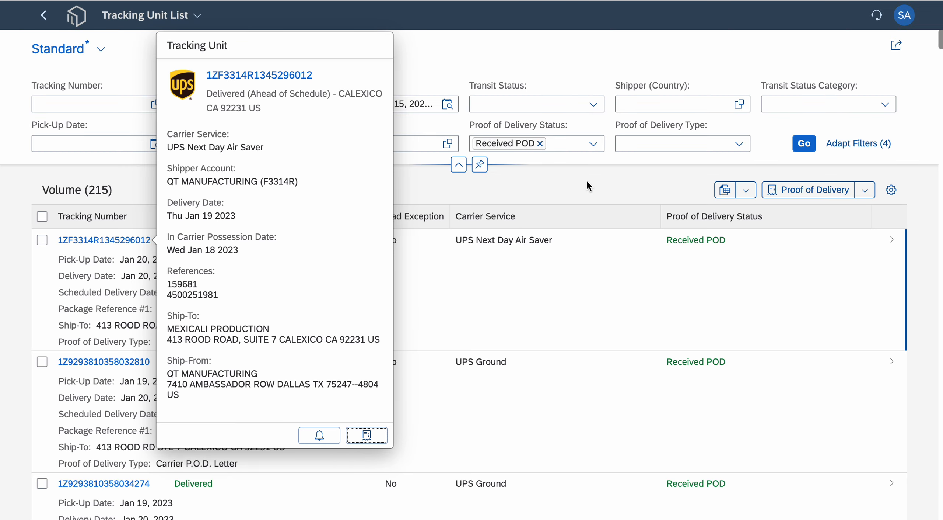
{"action": "left_click", "coordinate": [588, 182]}
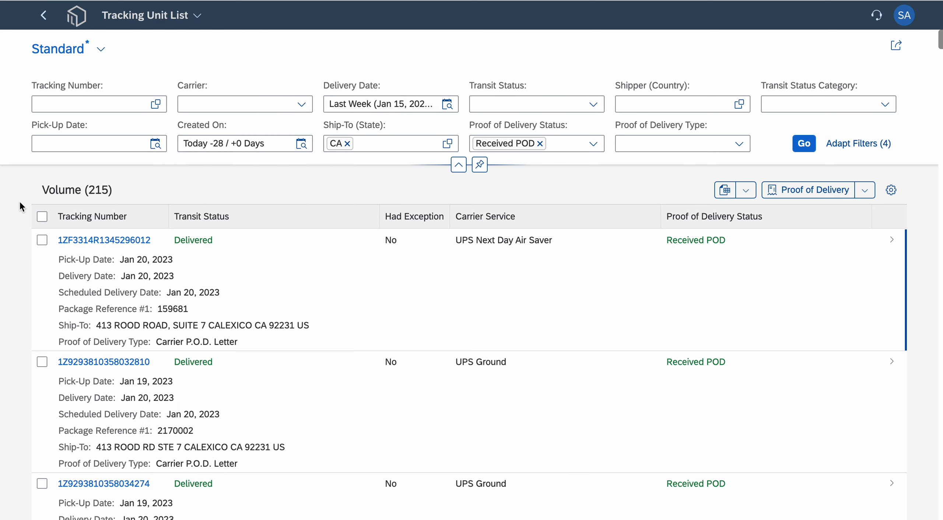
- Select the first three tracking units in the list and download their proofs of delivery together
{"action": "left_click", "coordinate": [42, 240]}
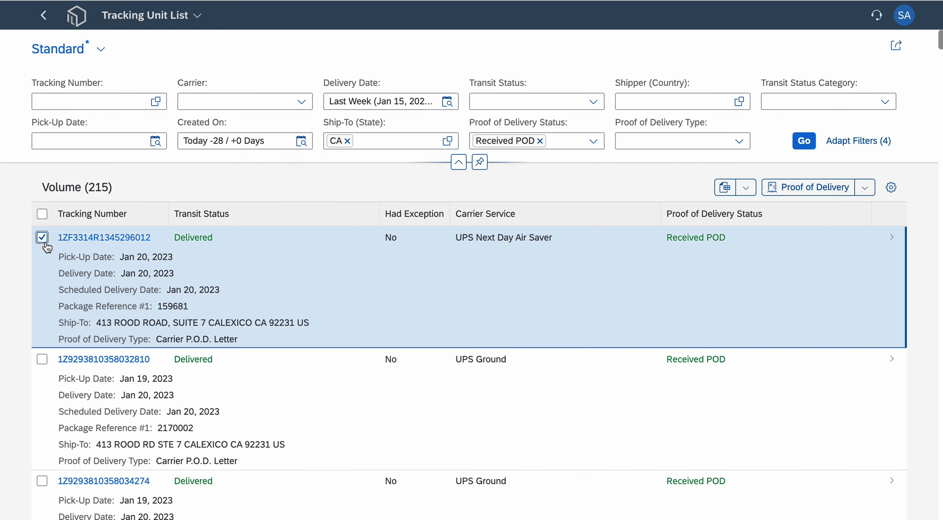
{"action": "left_click", "coordinate": [42, 359]}
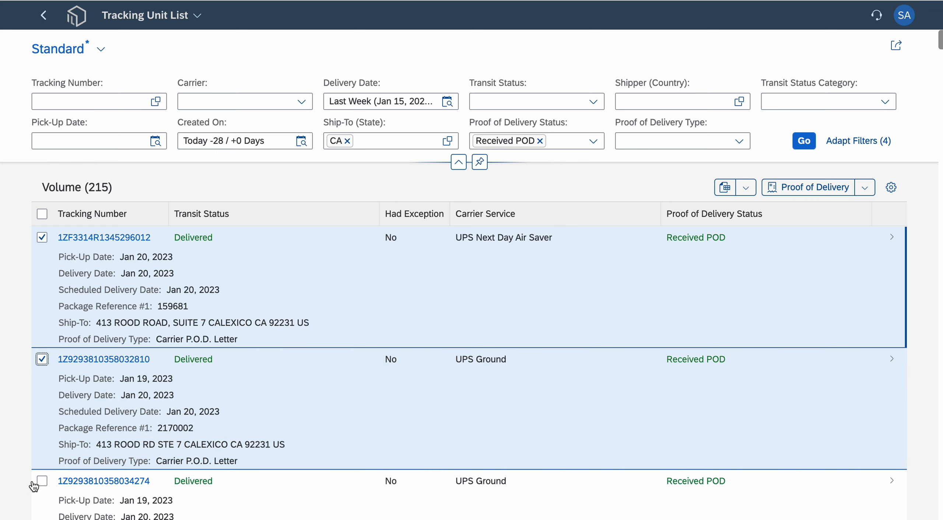
{"action": "left_click", "coordinate": [42, 481]}
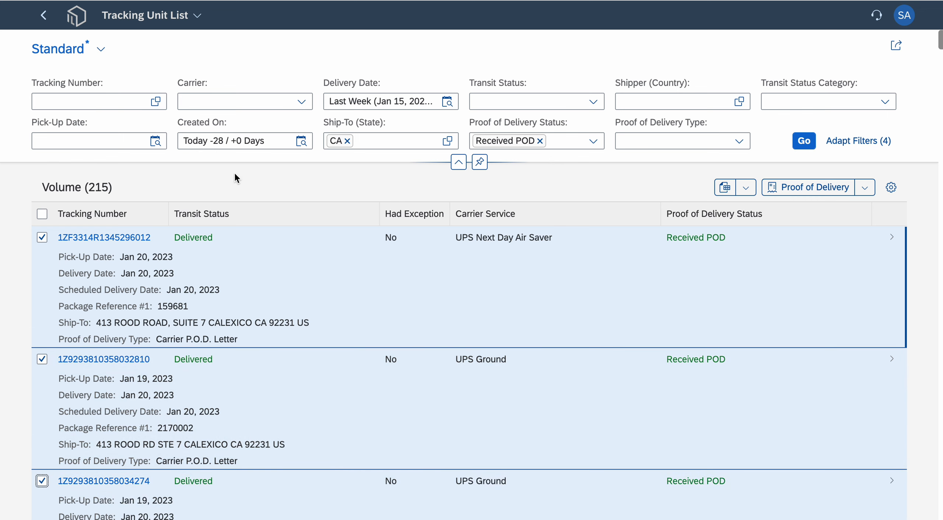
{"action": "left_click", "coordinate": [809, 189]}
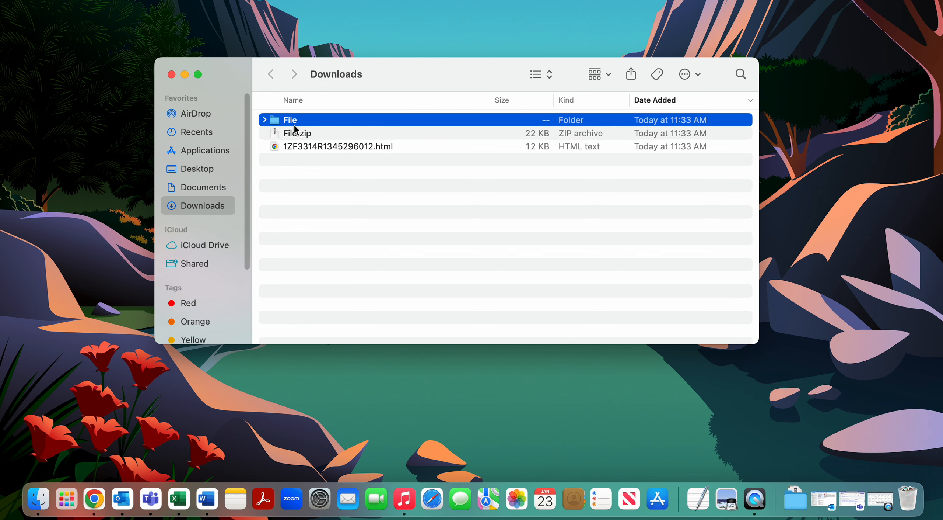
- In Finder, open the downloaded File folder and view the second proof of delivery HTML document
{"action": "double_click", "coordinate": [296, 122]}
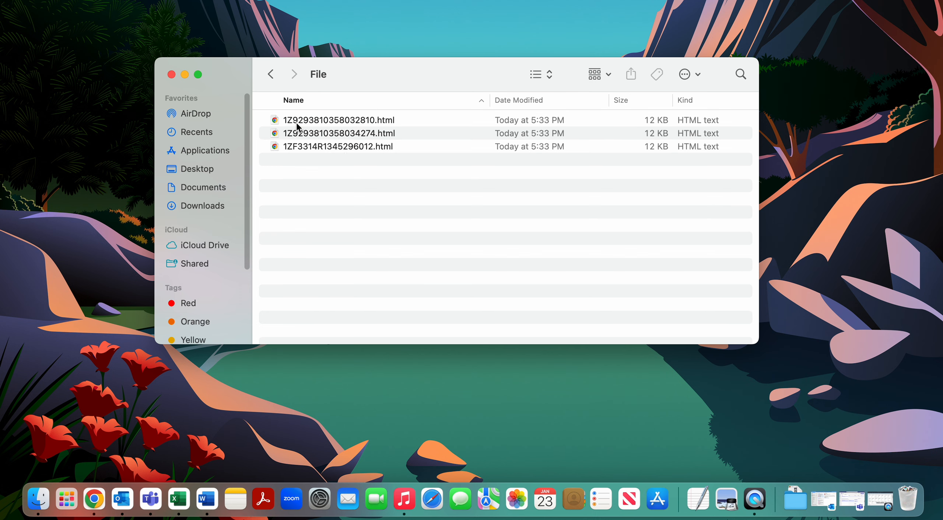
{"action": "double_click", "coordinate": [361, 136]}
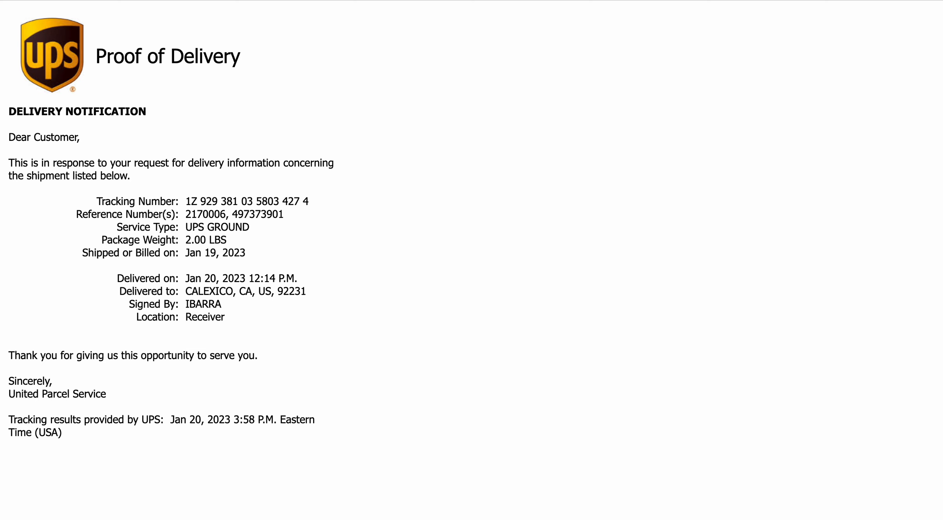
{"action": "left_click", "coordinate": [398, 1]}
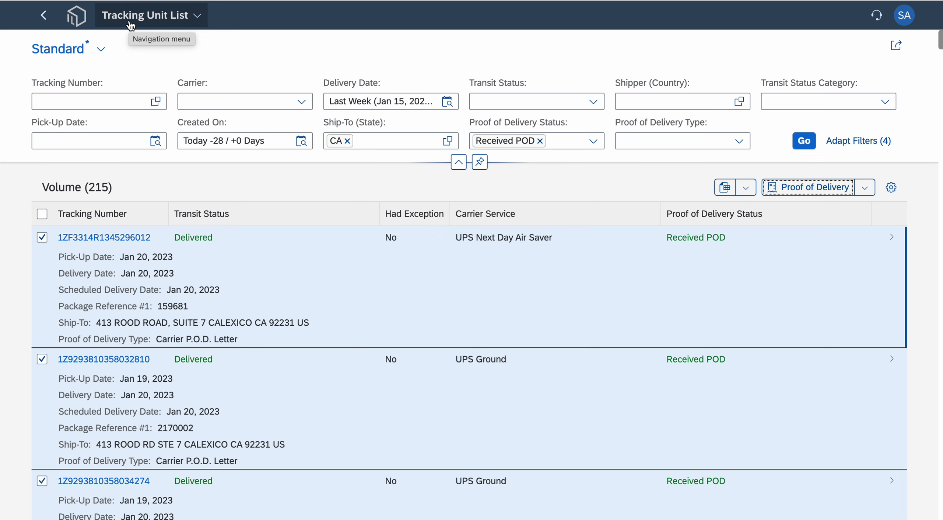
- Save the current filters and column layout as a new view named "CA PODs - last week"
{"action": "left_click", "coordinate": [103, 55]}
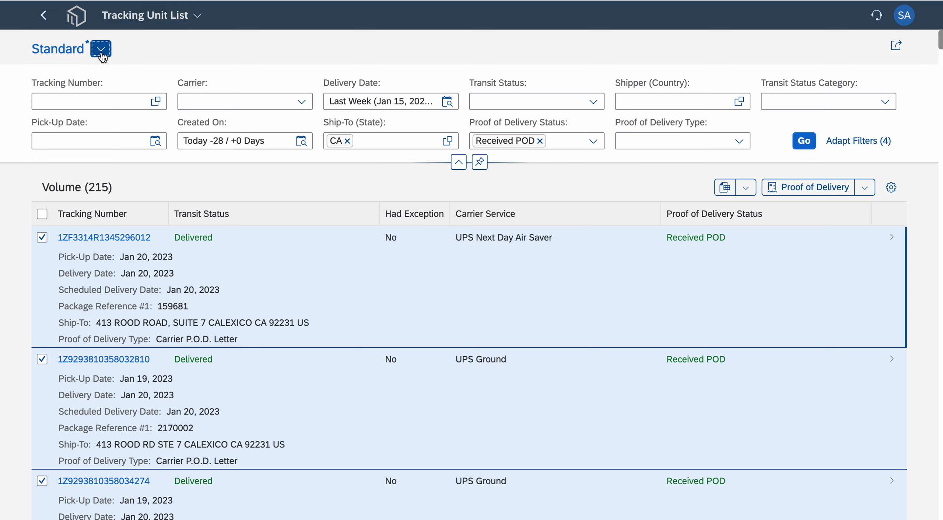
{"action": "left_click", "coordinate": [193, 281]}
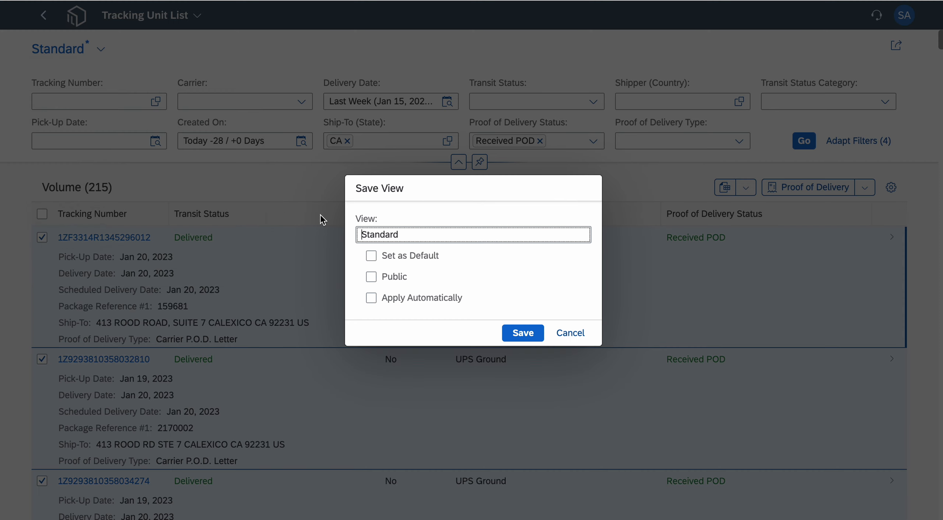
{"action": "left_click_drag", "start_coordinate": [433, 234], "coordinate": [343, 239]}
{"action": "type", "text": "CA P"}
{"action": "type", "text": "OD"}
{"action": "type", "text": "s - lsat"}
{"action": "key", "text": "BackSpace"}
{"action": "key", "text": "BackSpace"}
{"action": "key", "text": "BackSpace"}
{"action": "type", "text": "ast week"}
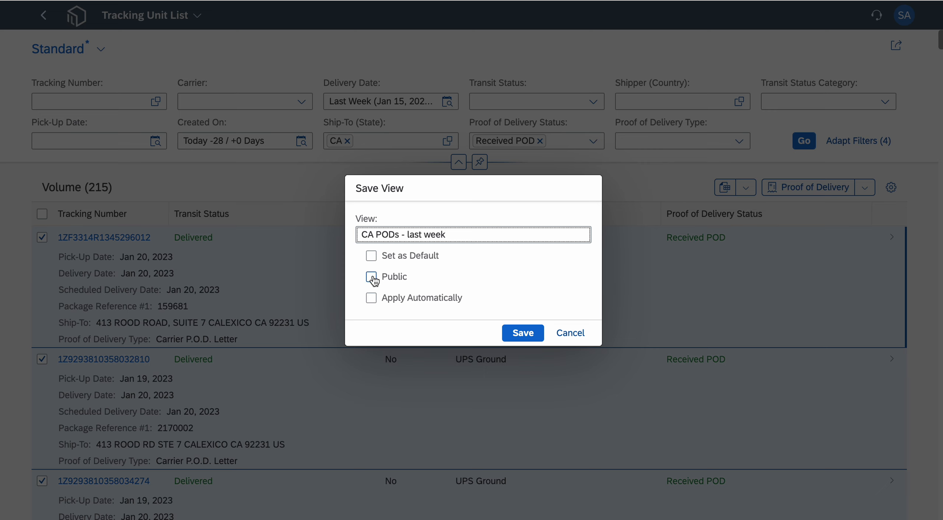
{"action": "left_click", "coordinate": [531, 334]}
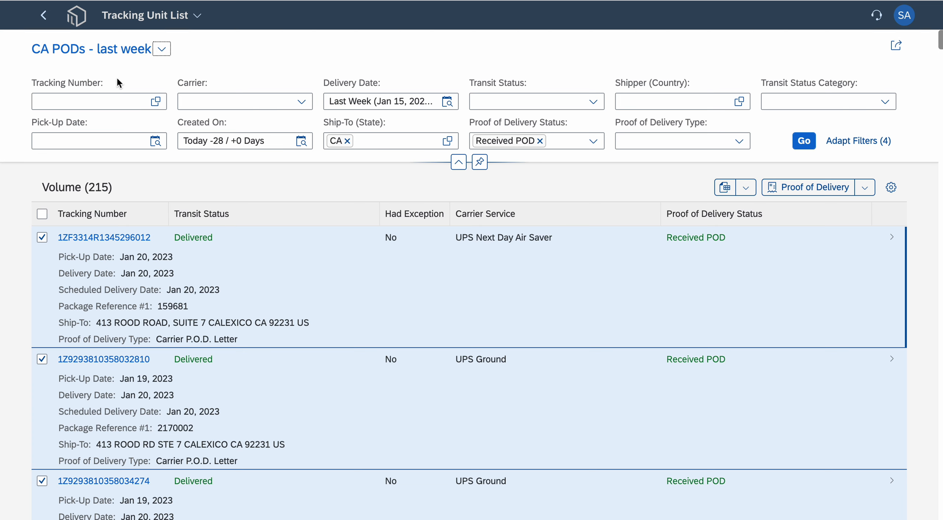
- Return to the home page, reopen the Tracking Unit List and run it with the saved view "CA PODs - last week"
{"action": "left_click", "coordinate": [76, 22]}
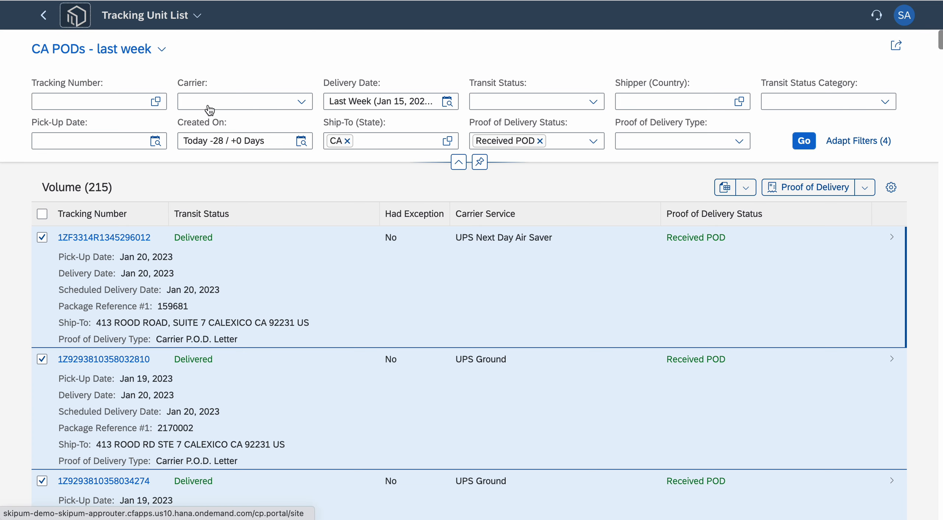
{"action": "scroll", "coordinate": [317, 340], "scroll_direction": "down", "scroll_amount": 3}
{"action": "left_click", "coordinate": [224, 421]}
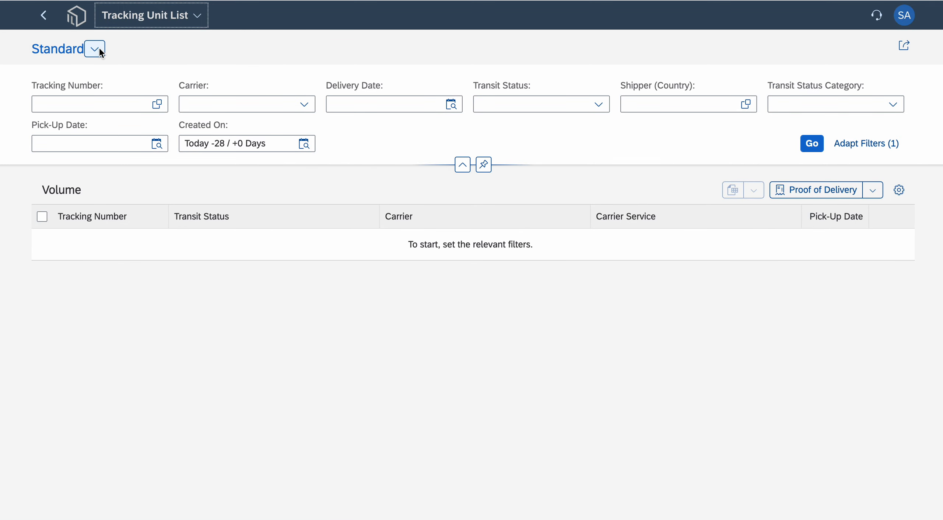
{"action": "left_click", "coordinate": [94, 49]}
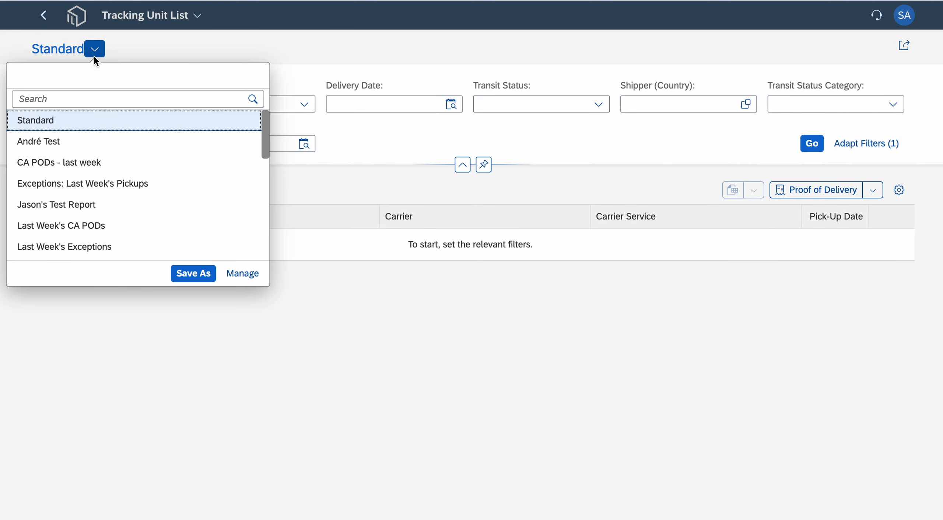
{"action": "left_click", "coordinate": [67, 164]}
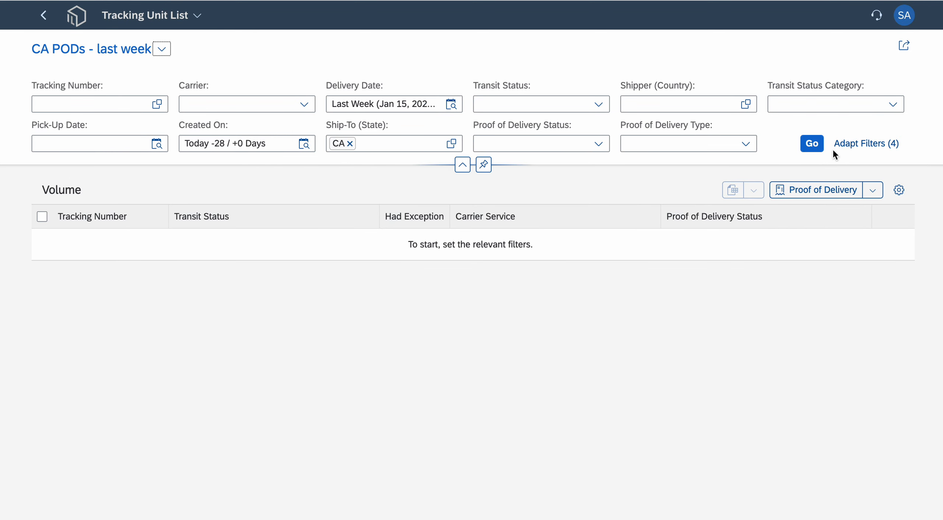
{"action": "left_click", "coordinate": [812, 144]}
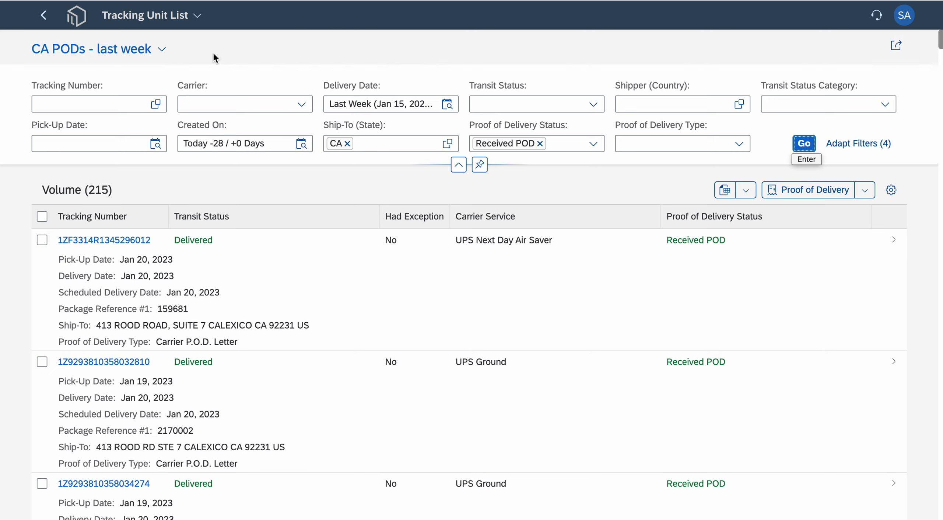
- Save the current list as a tile titled "CA PODs" with the subtitle "Last Week" in the My Home group
{"action": "left_click", "coordinate": [897, 46]}
{"action": "left_click", "coordinate": [891, 93]}
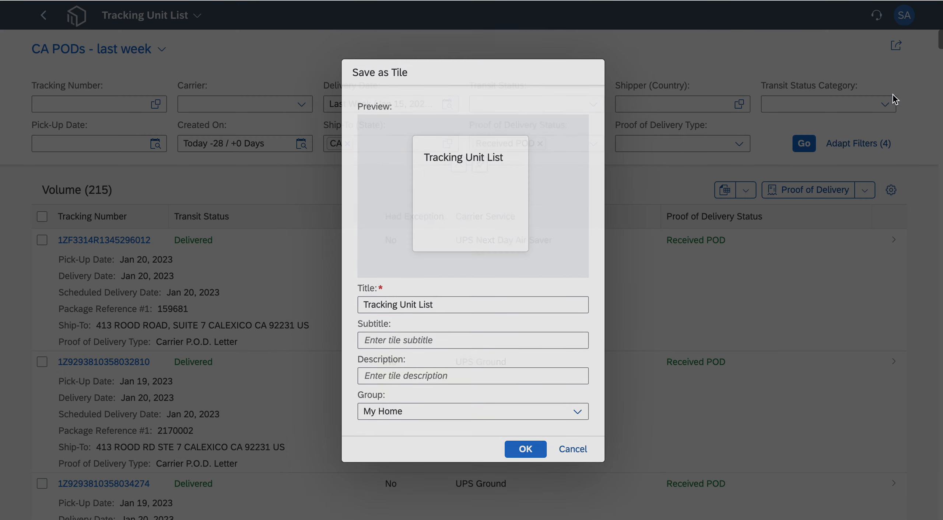
{"action": "left_click_drag", "start_coordinate": [455, 305], "coordinate": [267, 300]}
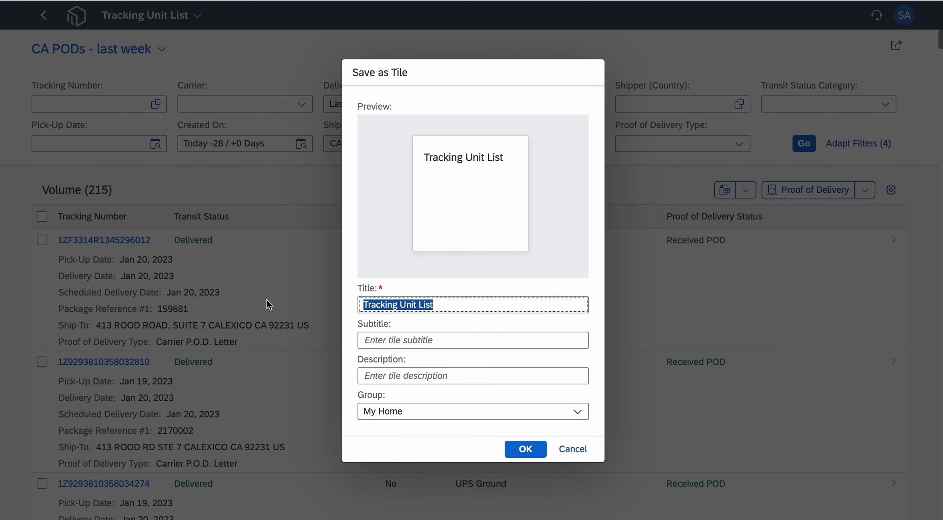
{"action": "type", "text": "CA POD"}
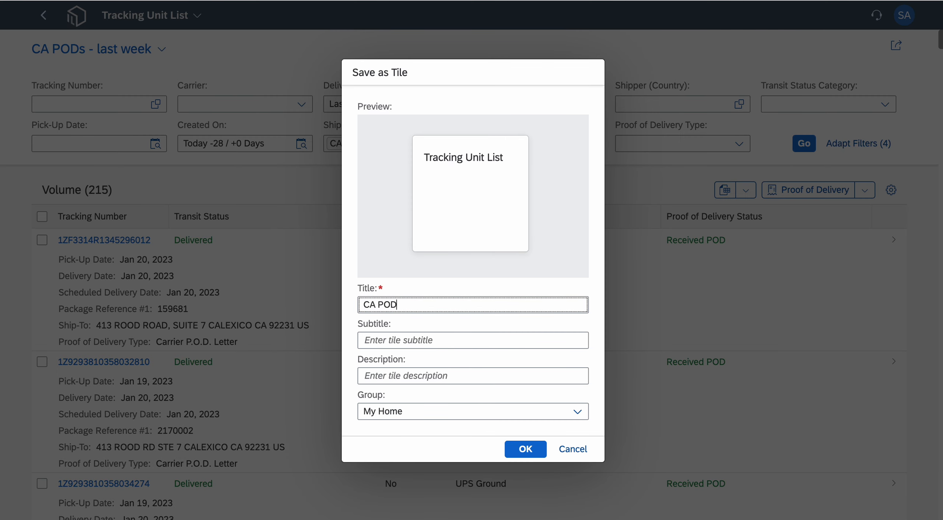
{"action": "type", "text": "s"}
{"action": "key", "text": "Tab"}
{"action": "type", "text": "La"}
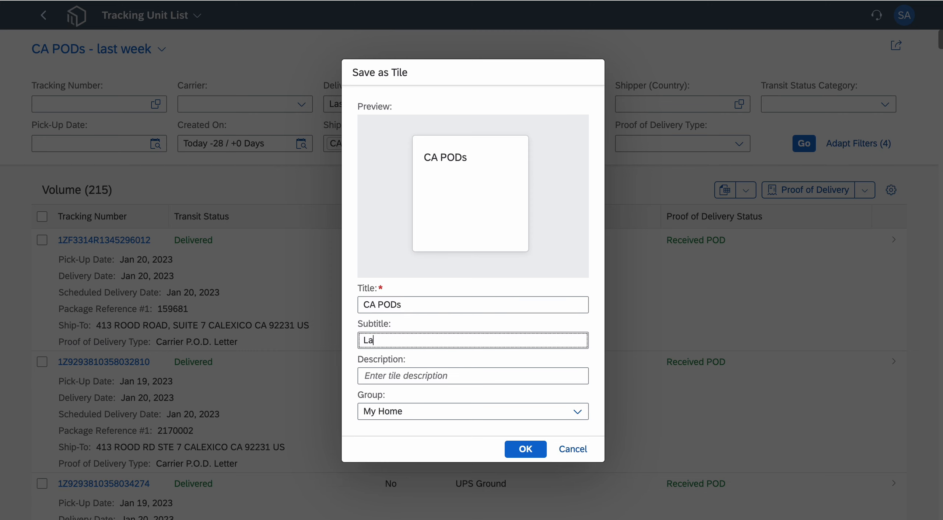
{"action": "type", "text": "st Week"}
{"action": "left_click", "coordinate": [578, 411]}
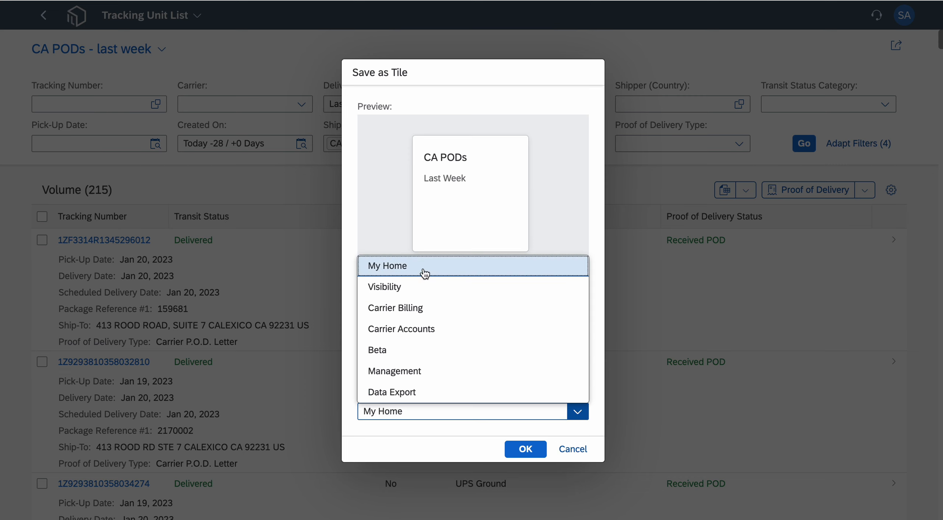
{"action": "left_click", "coordinate": [426, 271]}
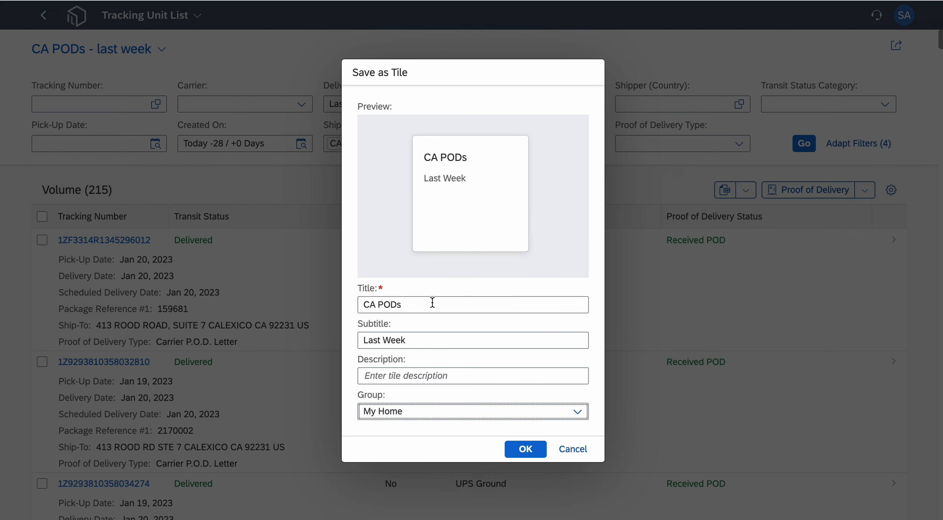
{"action": "left_click", "coordinate": [525, 449]}
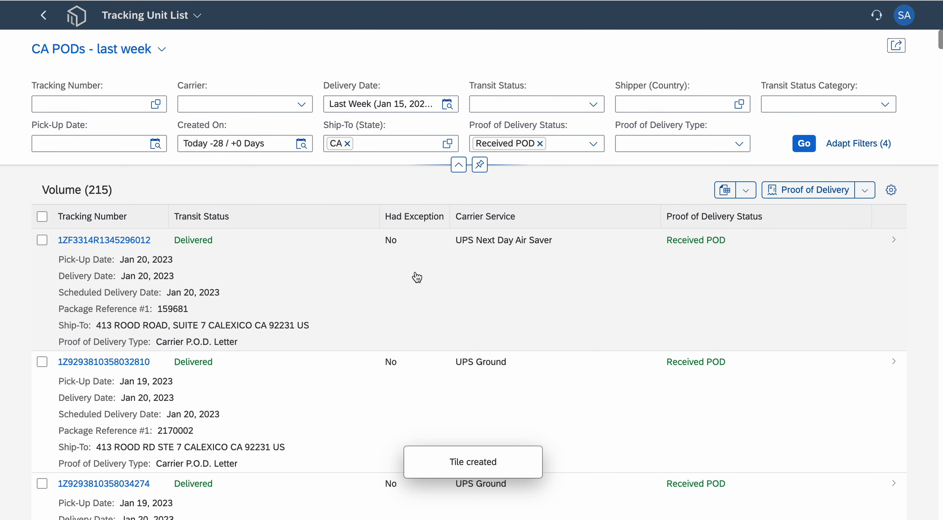
- Go to the home page and open the "CA PODs" tile with the subtitle "Last Week"
{"action": "left_click", "coordinate": [77, 21]}
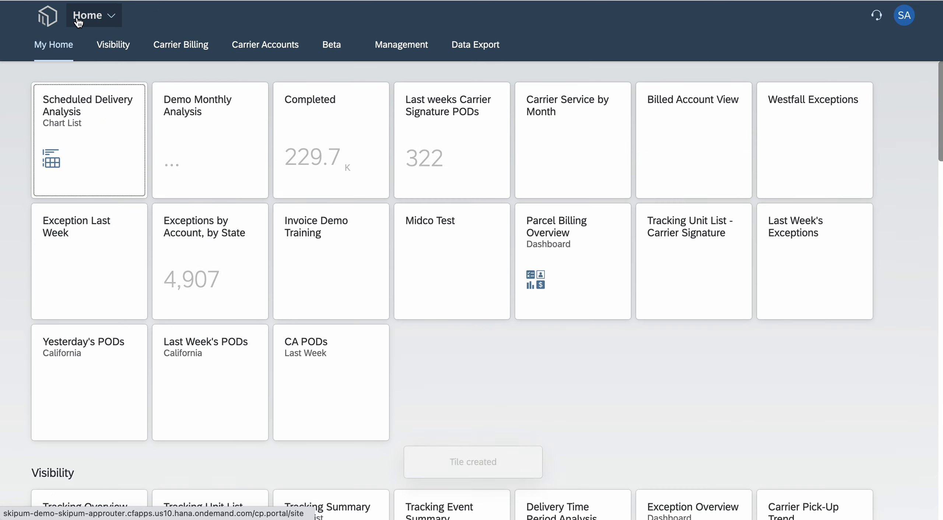
{"action": "scroll", "coordinate": [537, 338], "scroll_direction": "down", "scroll_amount": 1}
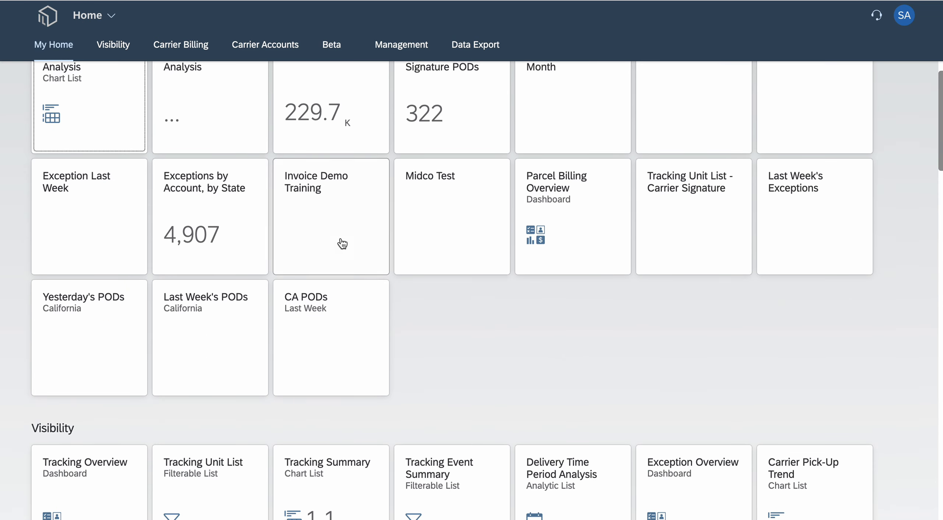
{"action": "left_click", "coordinate": [330, 371]}
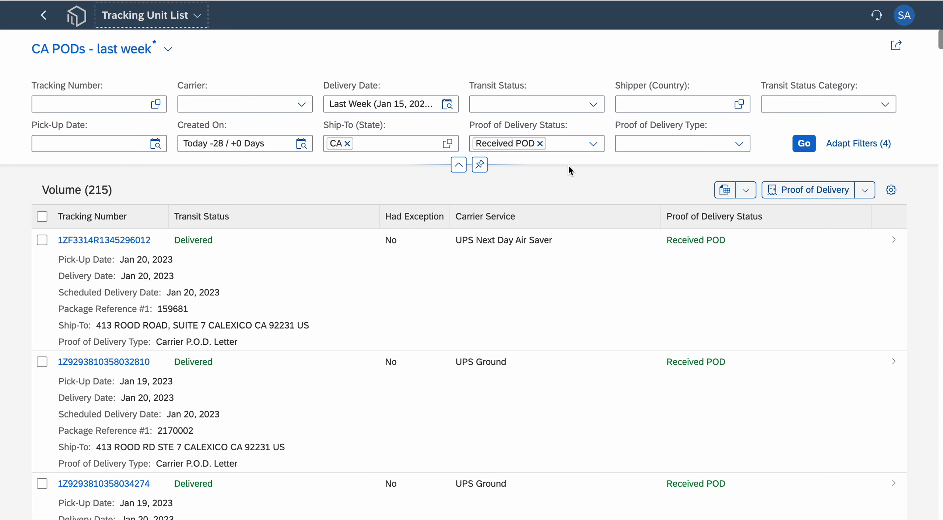
- Export the list as an .xlsx spreadsheet named "Volume", and view it in Excel before switching back to the Chrome browser
{"action": "left_click", "coordinate": [724, 190]}
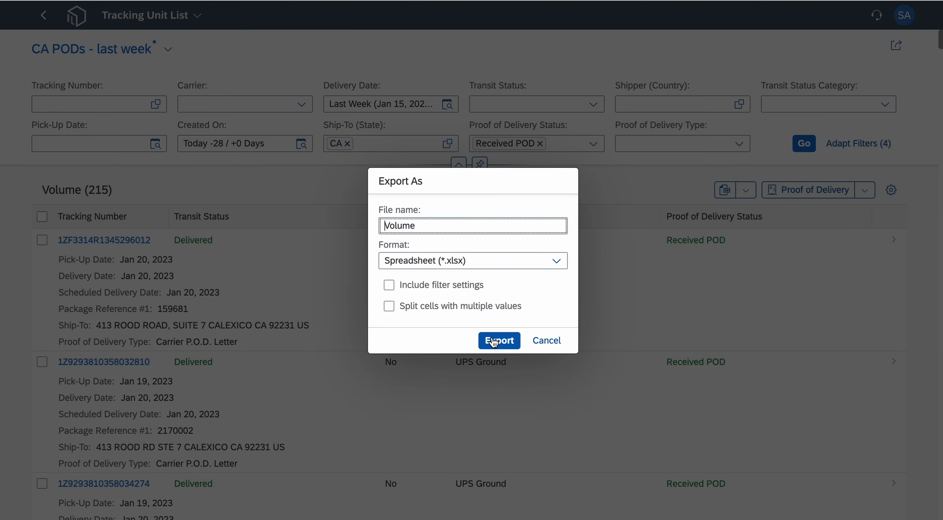
{"action": "left_click", "coordinate": [493, 341]}
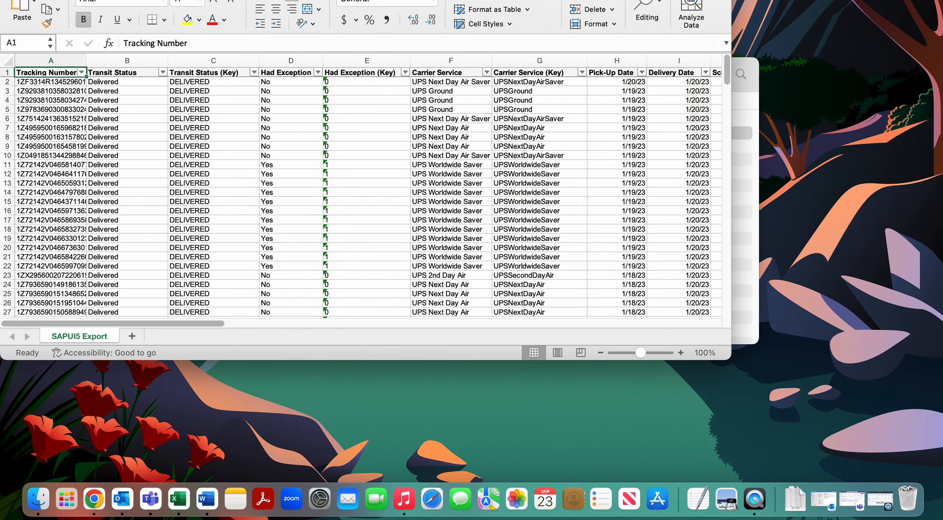
{"action": "key", "text": "ctrl+super+f"}
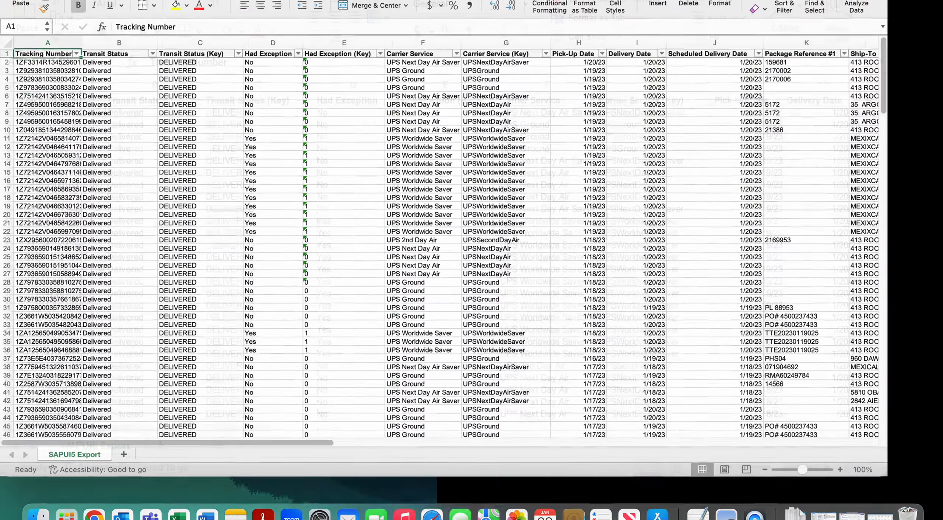
{"action": "left_click_drag", "start_coordinate": [187, 484], "coordinate": [147, 512]}
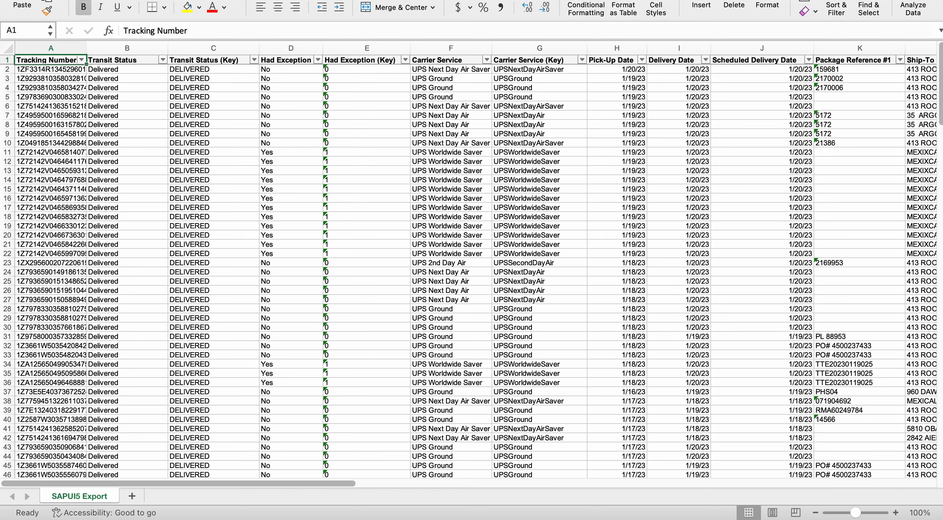
{"action": "key", "text": "ctrl+Left"}
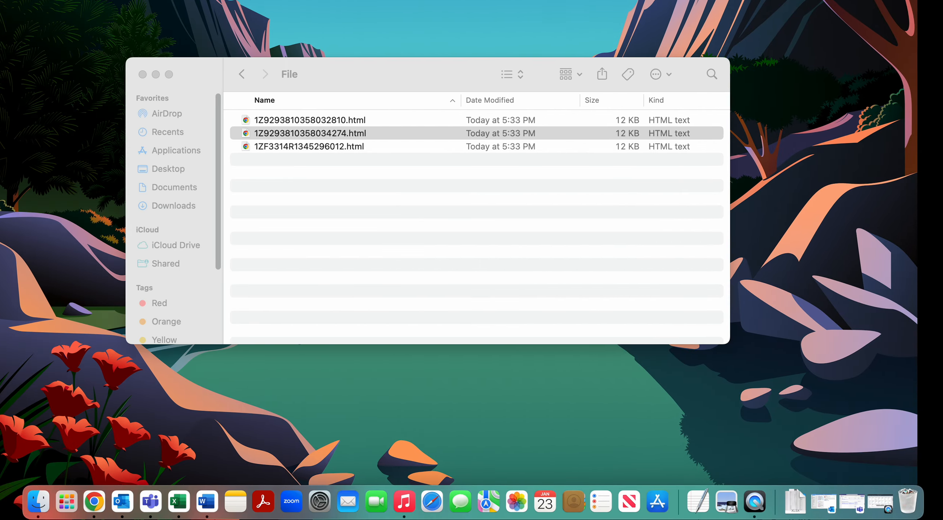
{"action": "left_click", "coordinate": [99, 512]}
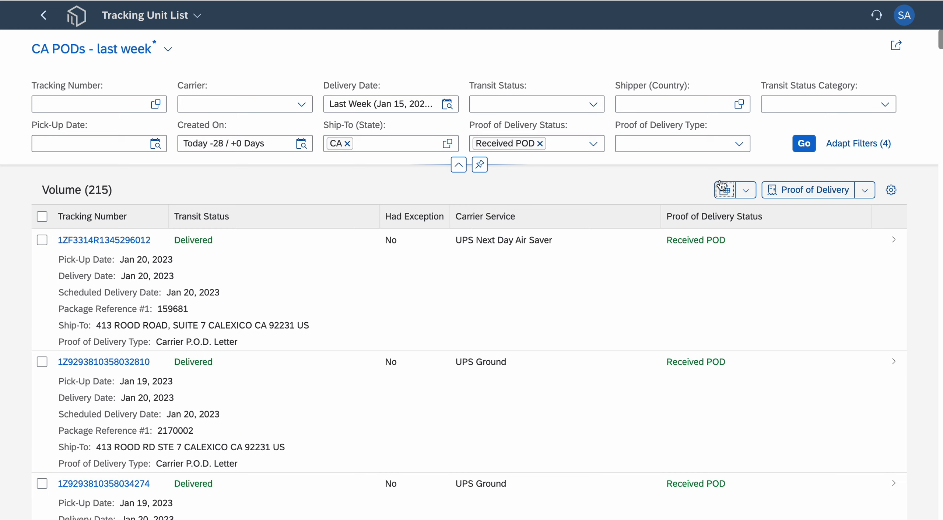
- Start emailing the list with custom settings, enable a recurring schedule and name the export "Test report"
{"action": "left_click", "coordinate": [746, 190]}
{"action": "mouse_move", "coordinate": [784, 239]}
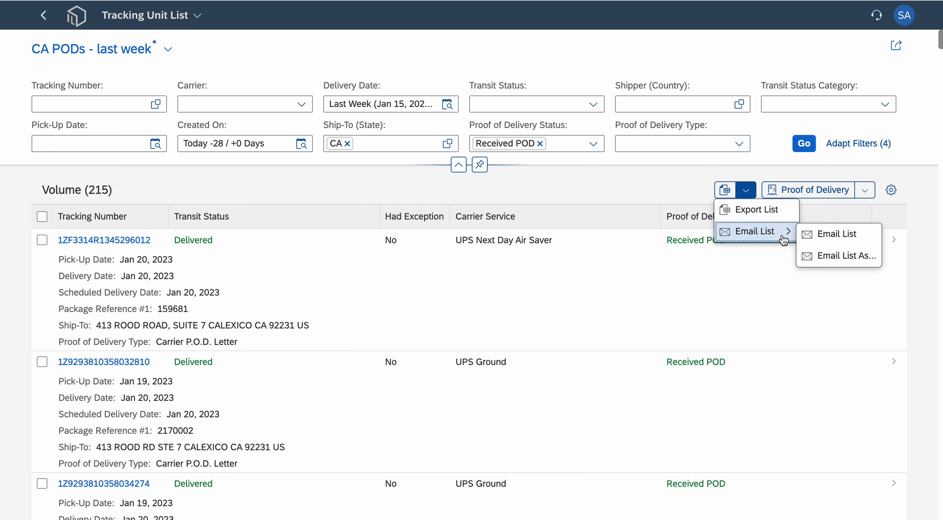
{"action": "left_click", "coordinate": [846, 260]}
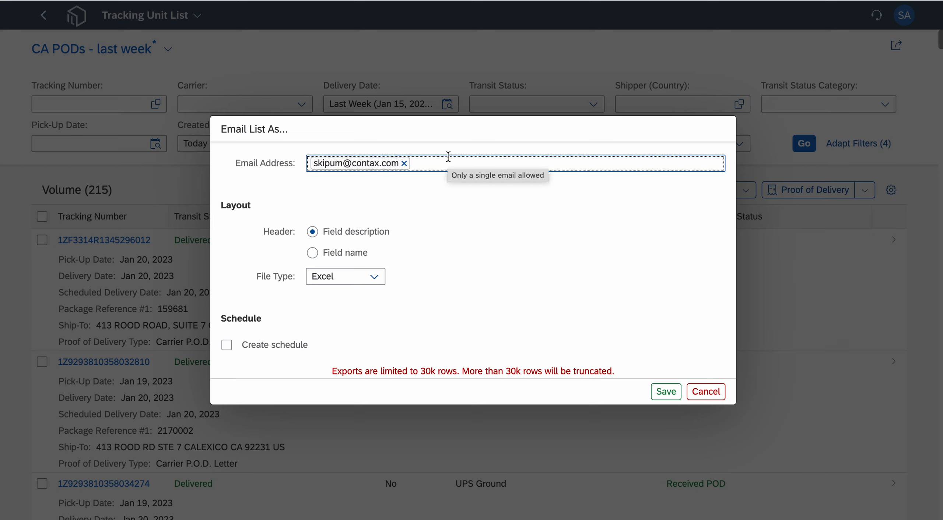
{"action": "left_click", "coordinate": [537, 254]}
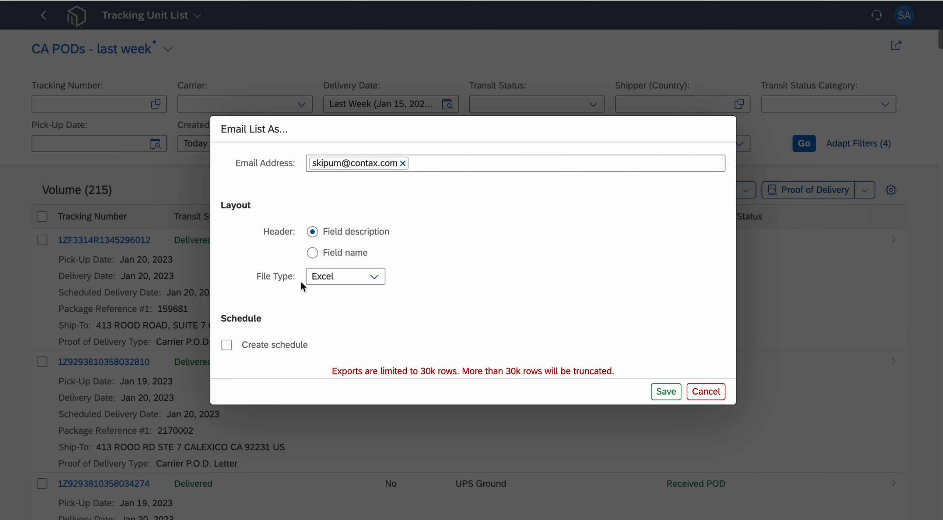
{"action": "left_click", "coordinate": [227, 345]}
{"action": "left_click", "coordinate": [405, 319]}
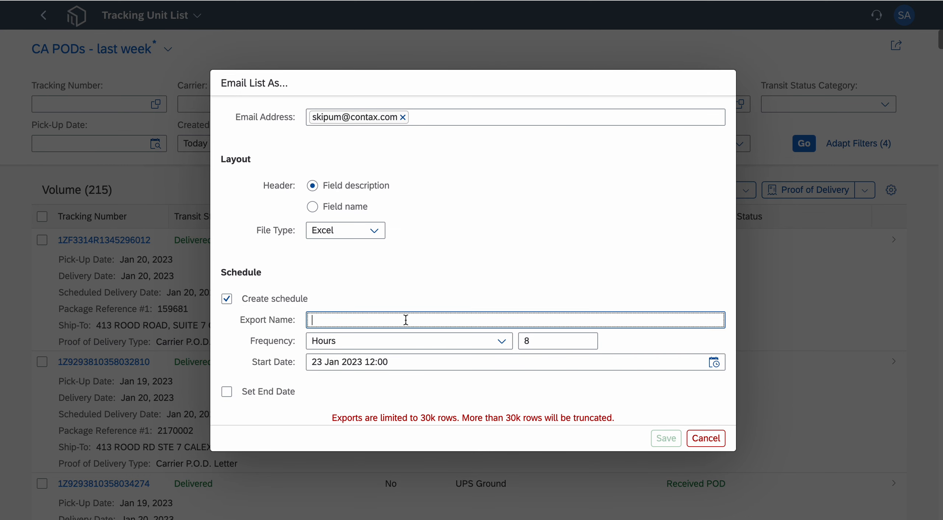
{"action": "type", "text": "Test report"}
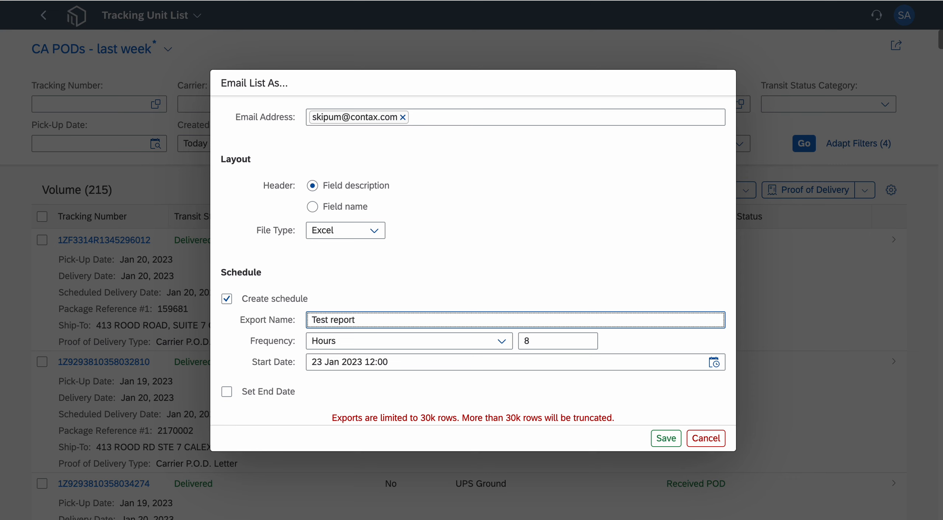
- Review the schedule's frequency options, keep Hours and set the export interval to 168 hours
{"action": "left_click", "coordinate": [502, 340]}
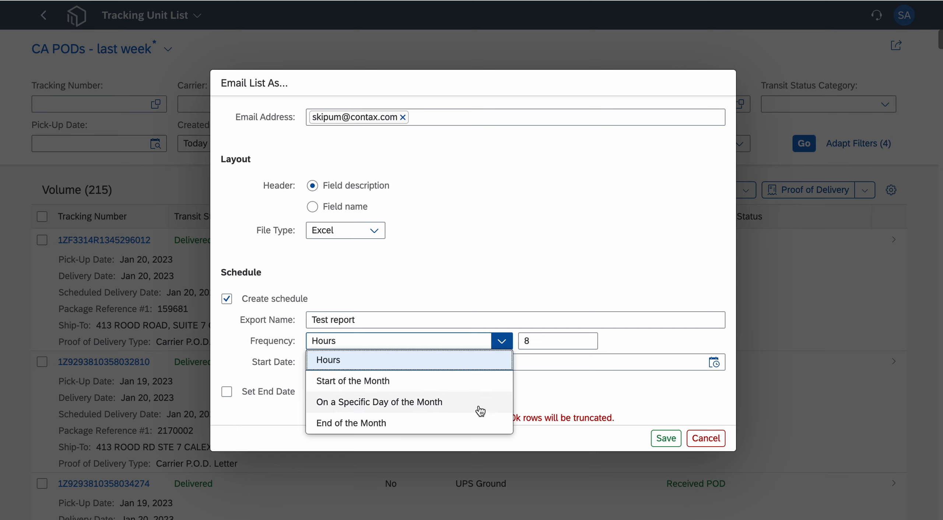
{"action": "left_click", "coordinate": [559, 340]}
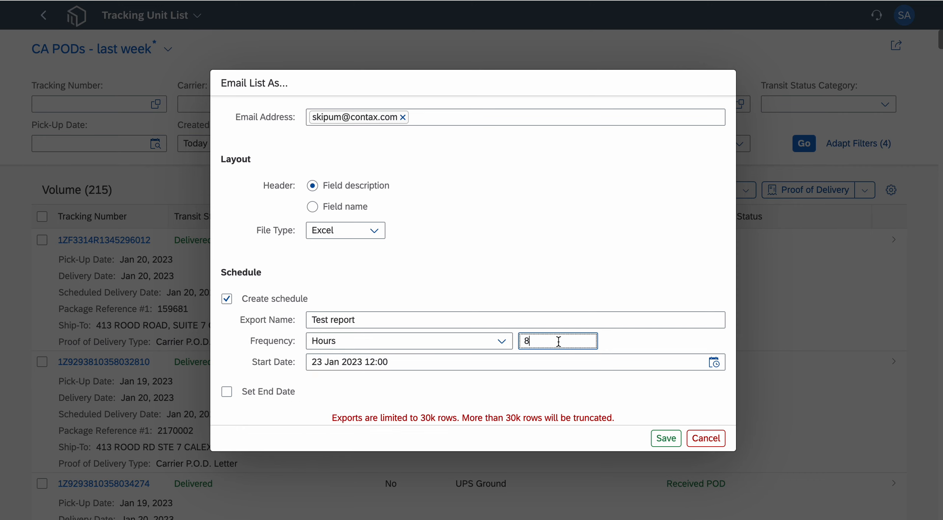
{"action": "double_click", "coordinate": [525, 338]}
{"action": "type", "text": "168"}
- Set the export schedule's start date and time to 30 Jan 2023 14:00
{"action": "left_click", "coordinate": [716, 364]}
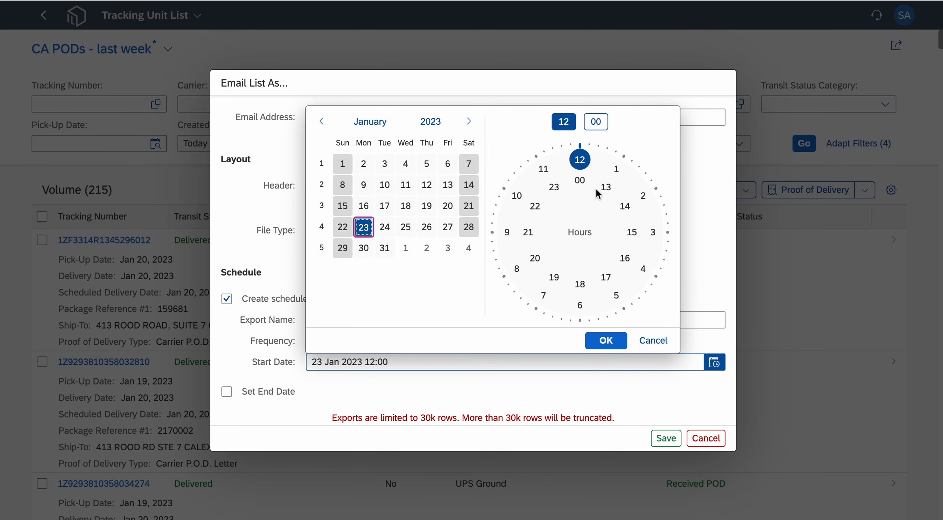
{"action": "left_click", "coordinate": [365, 251]}
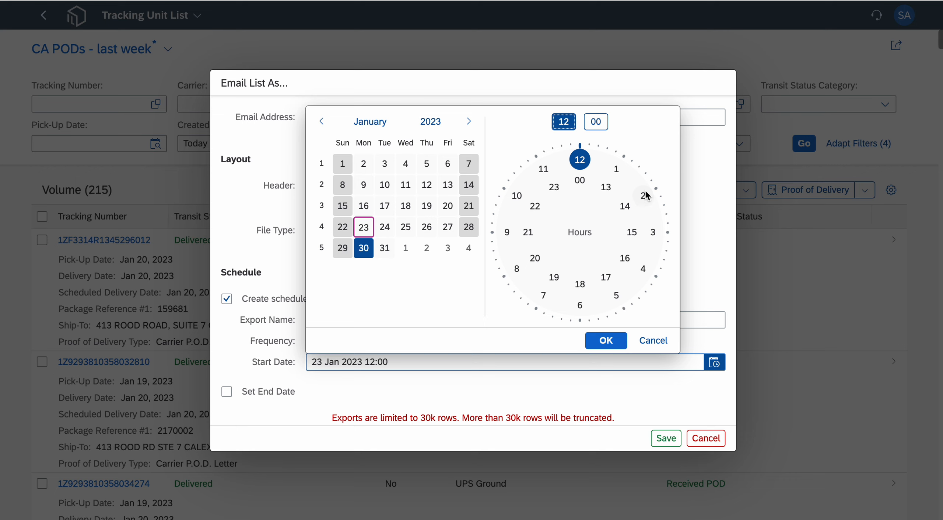
{"action": "left_click", "coordinate": [626, 208]}
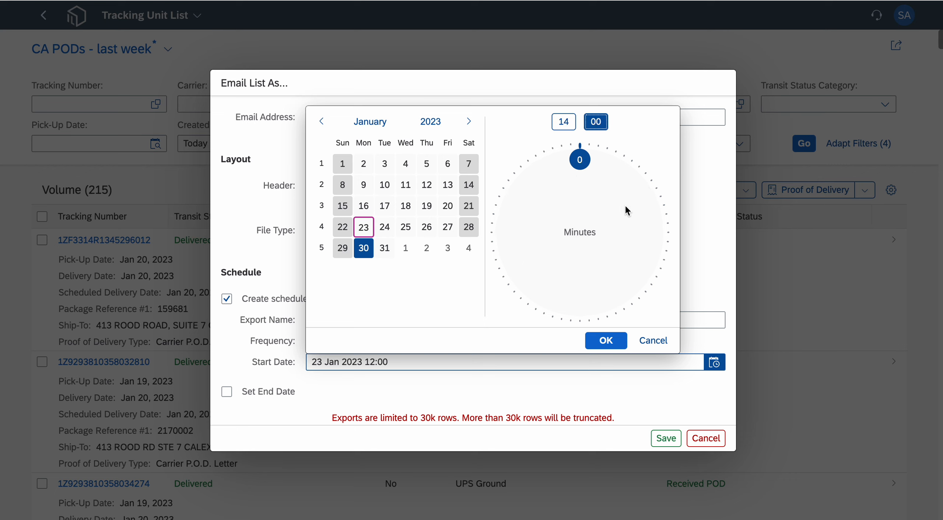
{"action": "left_click", "coordinate": [606, 340]}
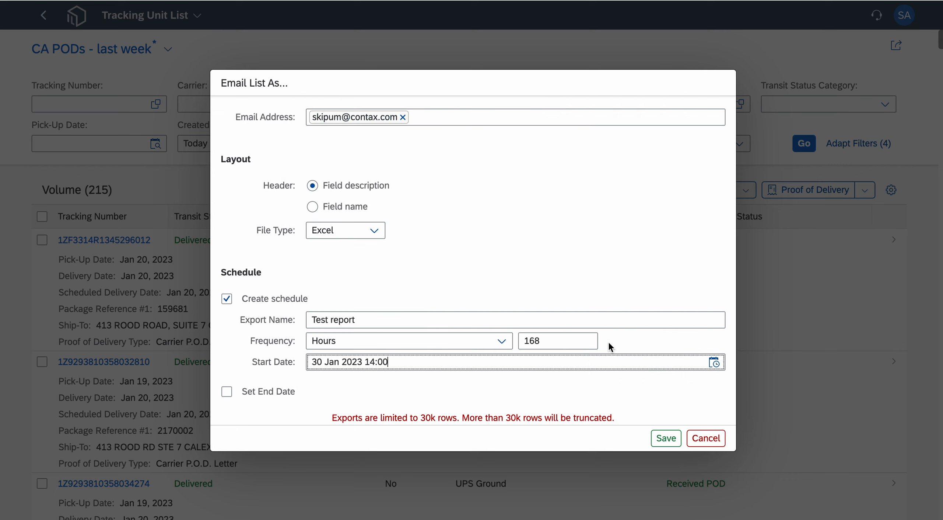
- Check the end date option, leave it disabled and save the scheduled email export
{"action": "left_click", "coordinate": [225, 393]}
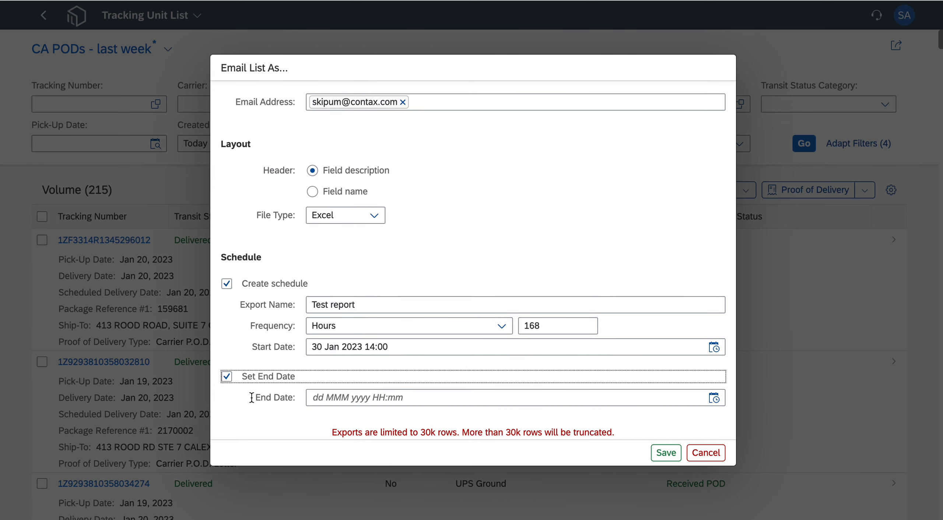
{"action": "left_click", "coordinate": [227, 376]}
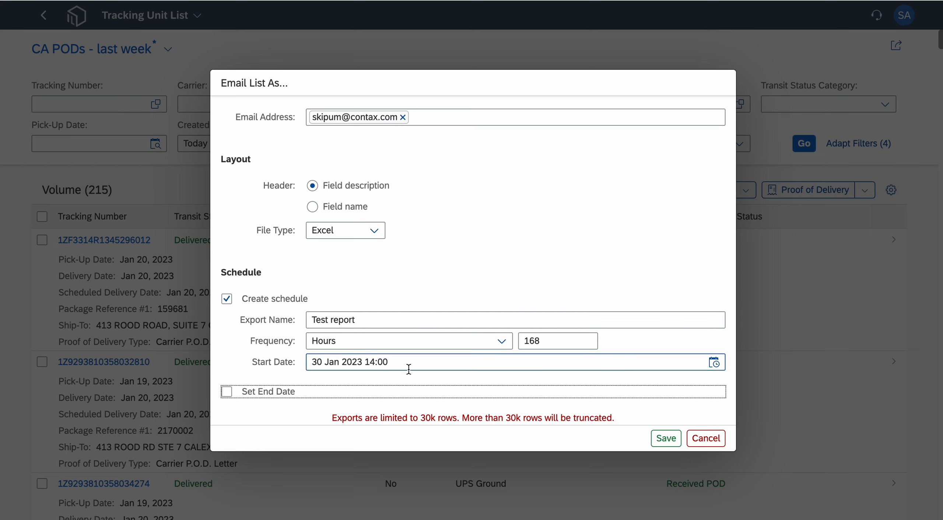
{"action": "left_click", "coordinate": [667, 445]}
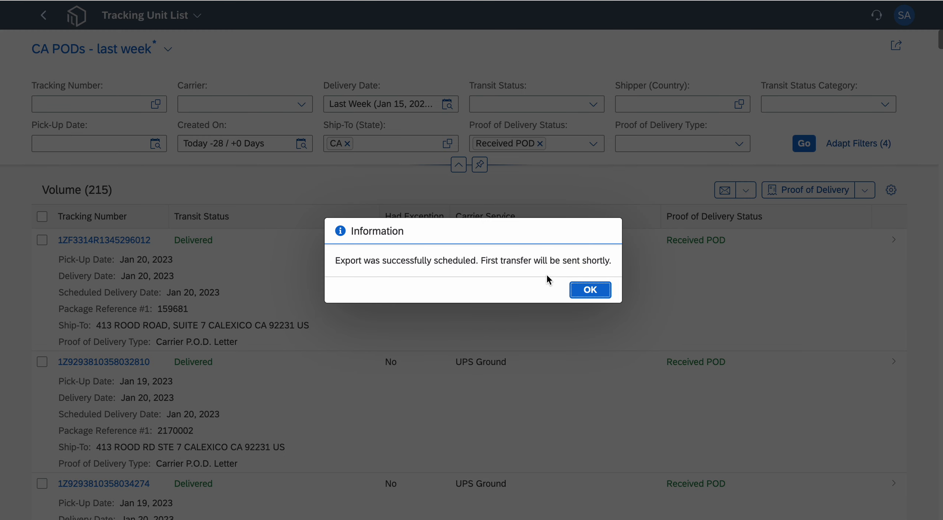
- Acknowledge the scheduled export, open Tracking Summary from the home page's Visibility section and load it with the existing filters
{"action": "left_click", "coordinate": [586, 292]}
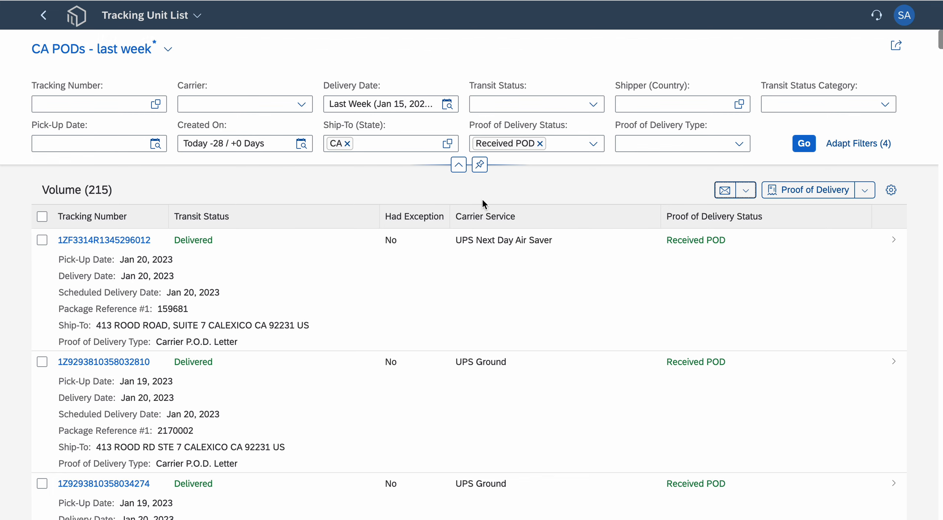
{"action": "left_click", "coordinate": [83, 24]}
{"action": "scroll", "coordinate": [493, 377], "scroll_direction": "down", "scroll_amount": 5}
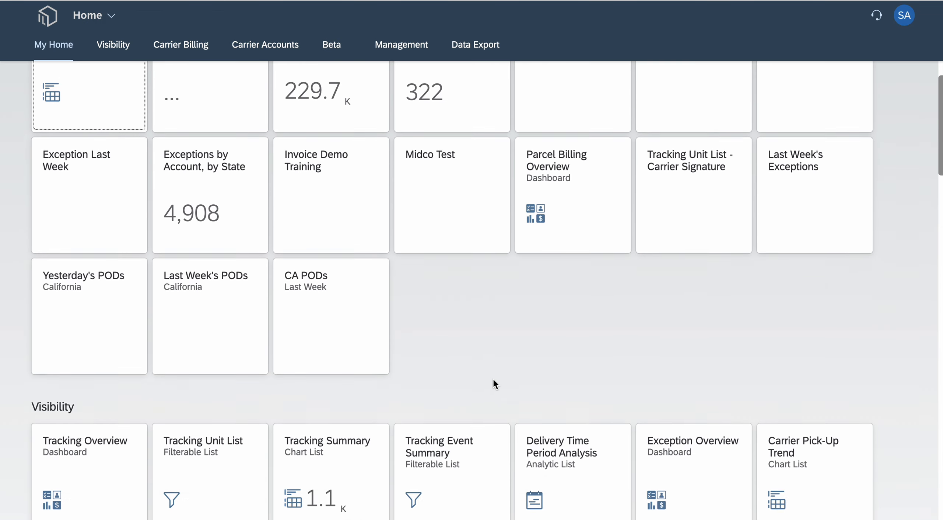
{"action": "scroll", "coordinate": [493, 379], "scroll_direction": "down", "scroll_amount": 4}
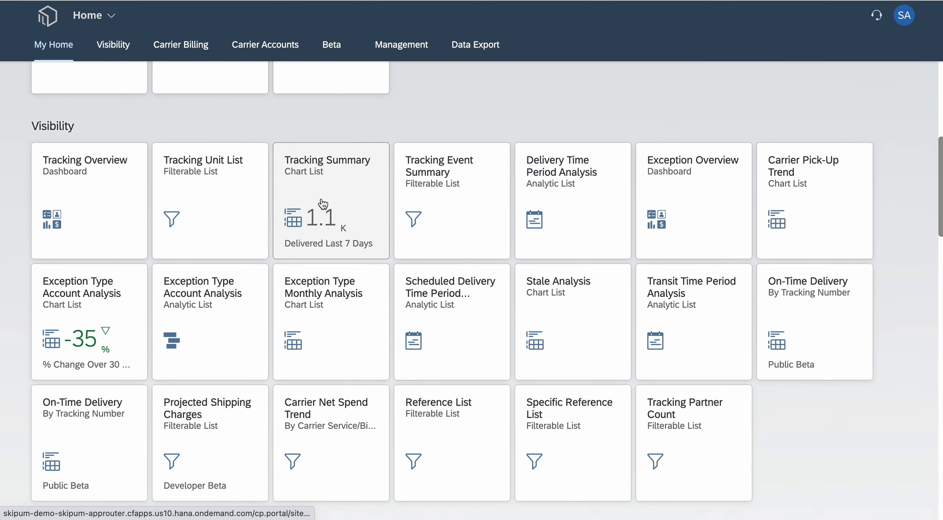
{"action": "left_click", "coordinate": [309, 199]}
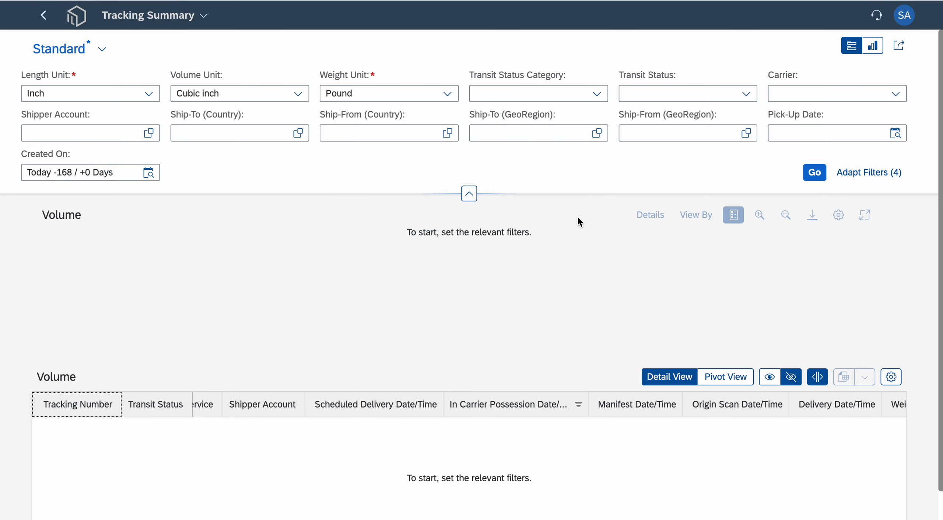
{"action": "left_click", "coordinate": [814, 170]}
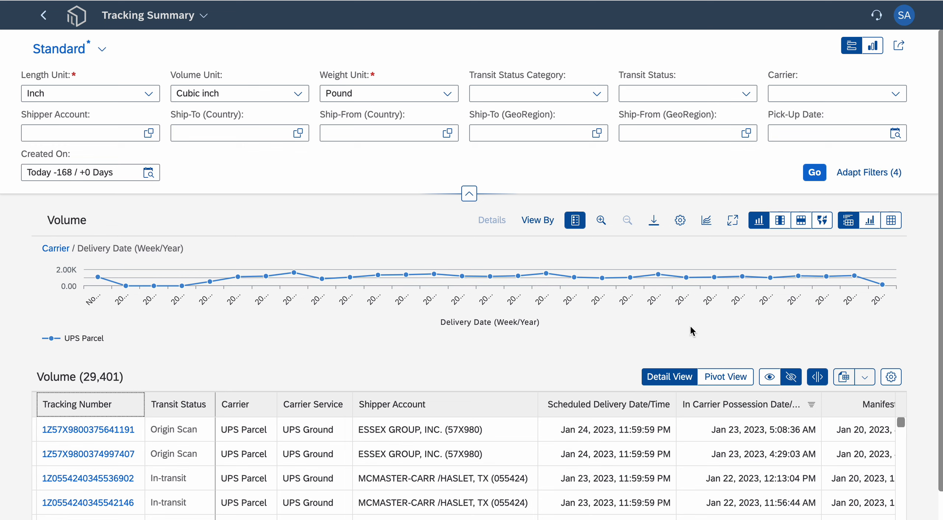
- Review the chart types available for the volume chart and keep the line chart
{"action": "left_click", "coordinate": [707, 226]}
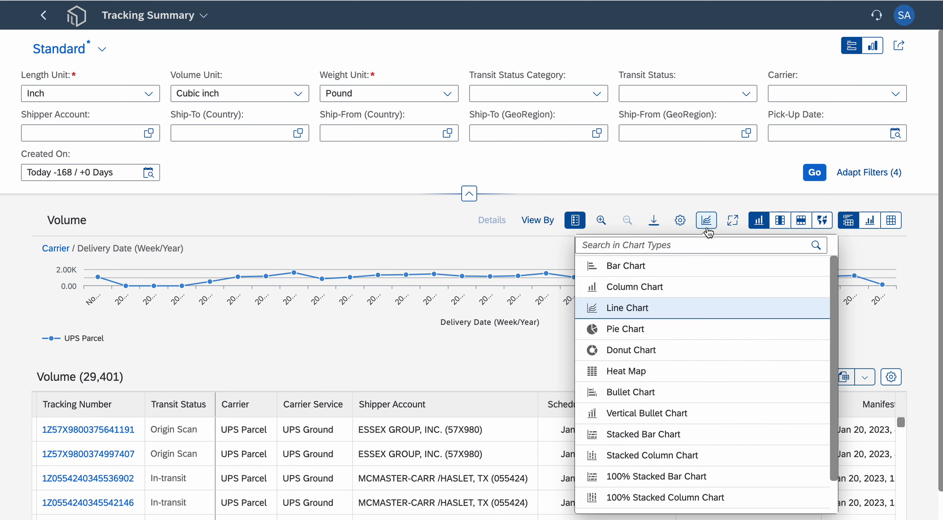
{"action": "scroll", "coordinate": [703, 394], "scroll_direction": "down", "scroll_amount": 2}
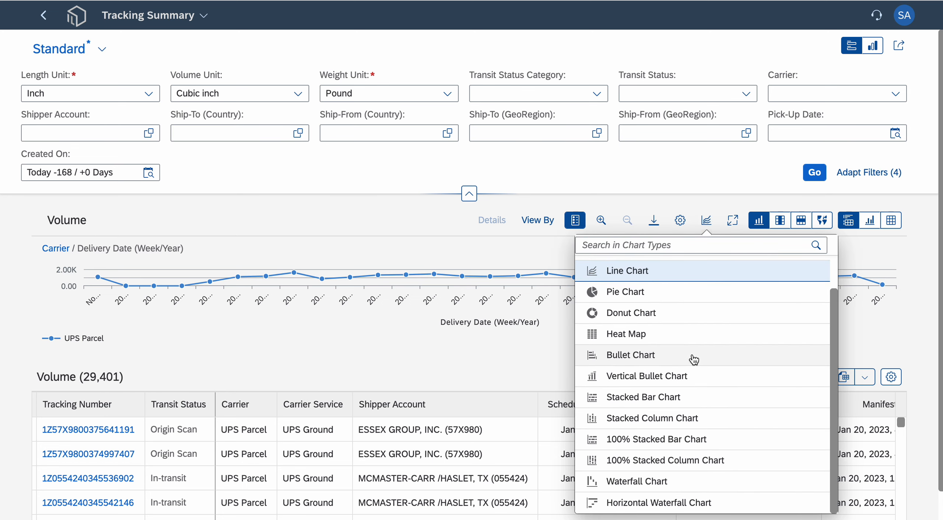
{"action": "scroll", "coordinate": [692, 358], "scroll_direction": "up", "scroll_amount": 2}
{"action": "left_click", "coordinate": [679, 169]}
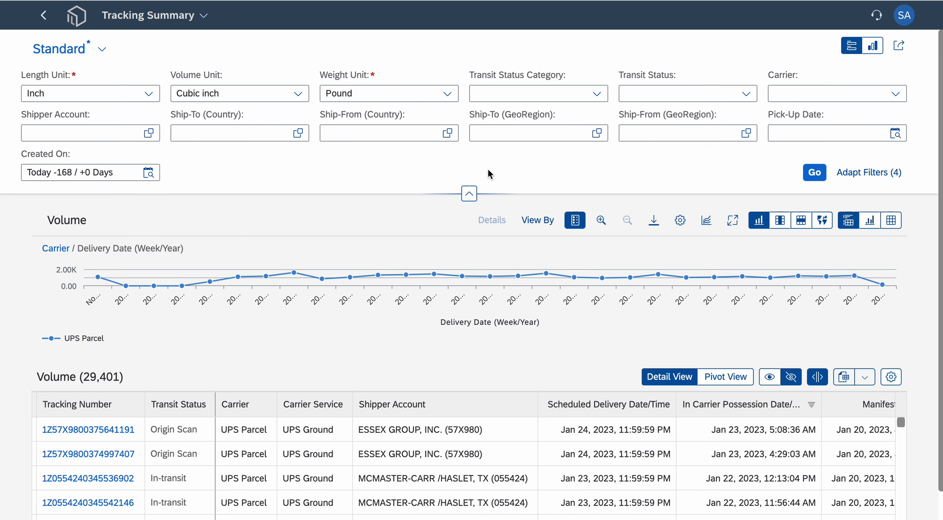
- Change the volume chart's series dimension to Carrier Service in its view settings
{"action": "left_click", "coordinate": [677, 227]}
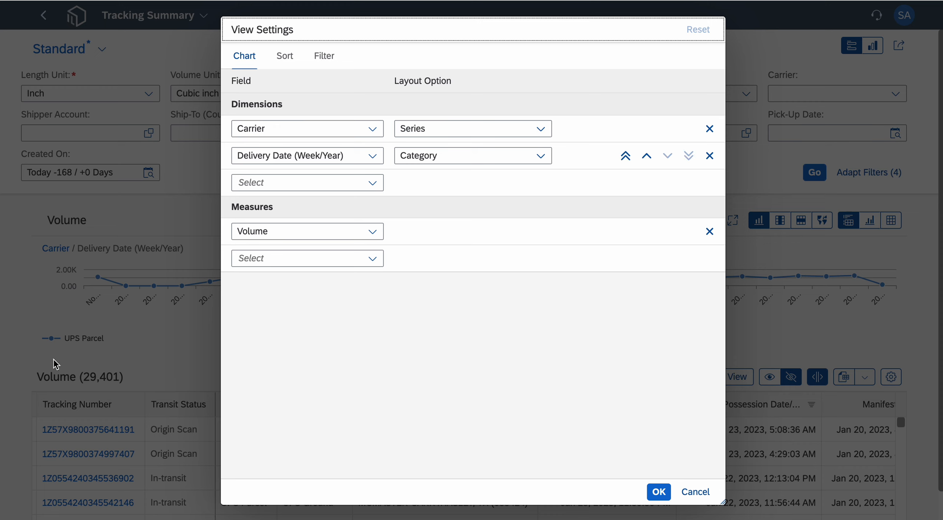
{"action": "left_click", "coordinate": [373, 129]}
{"action": "scroll", "coordinate": [327, 326], "scroll_direction": "down", "scroll_amount": 3}
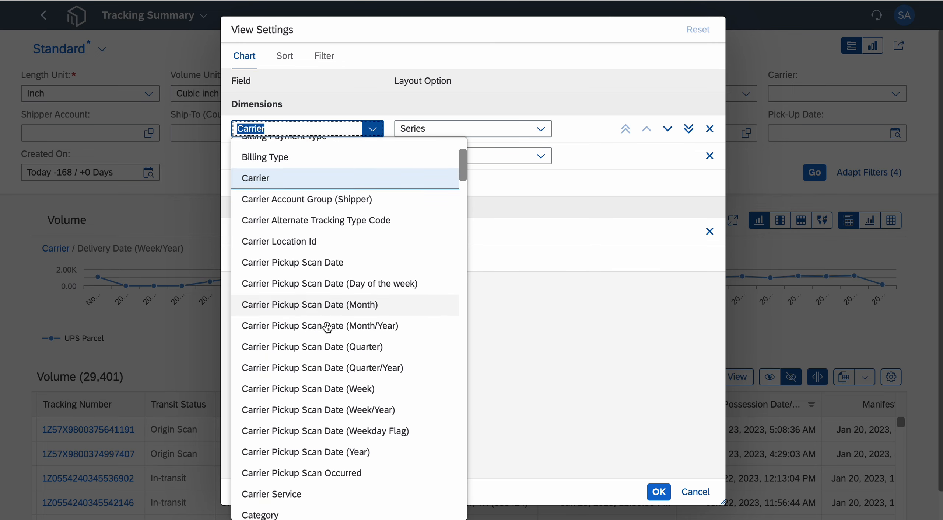
{"action": "left_click", "coordinate": [310, 451]}
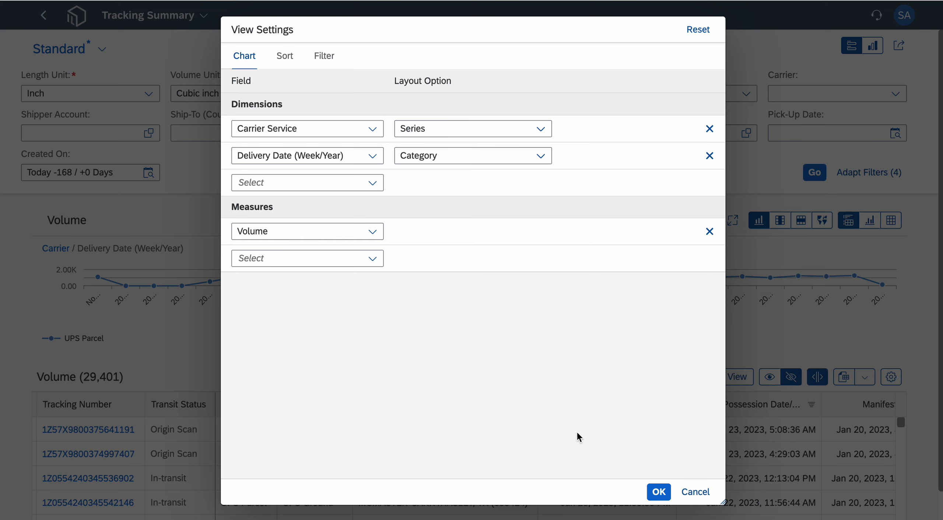
{"action": "left_click", "coordinate": [659, 492]}
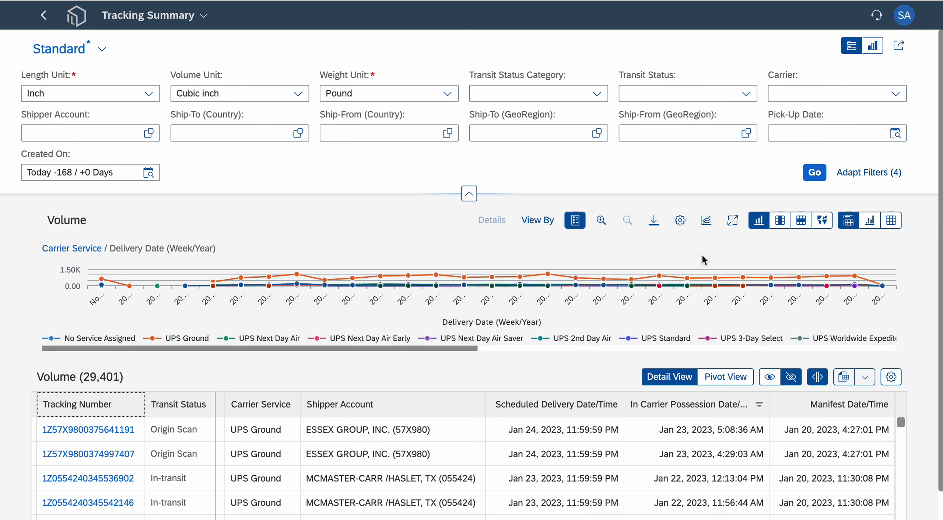
- Display volume as an expandable table and examine the weekly figures under UPS 2nd Day Air and UPS 3-Day Select
{"action": "left_click", "coordinate": [781, 222]}
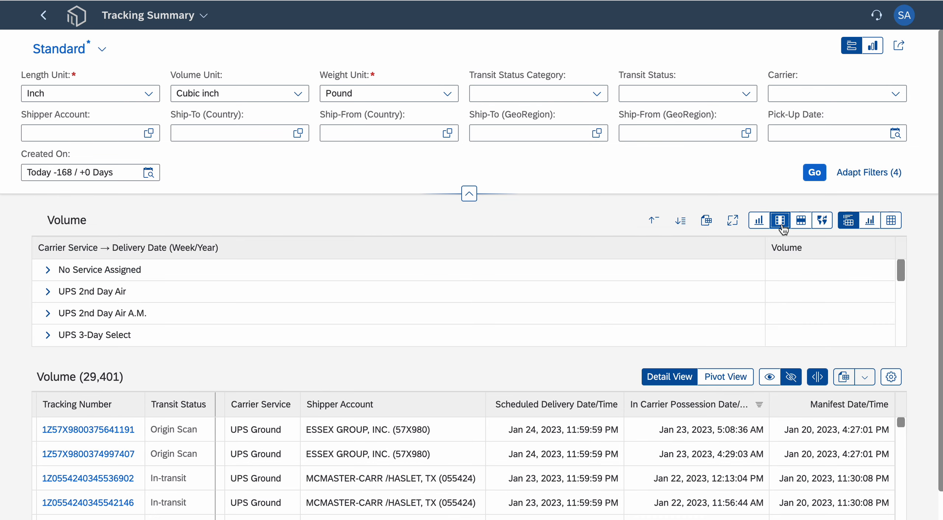
{"action": "left_click", "coordinate": [48, 291]}
{"action": "scroll", "coordinate": [178, 309], "scroll_direction": "down", "scroll_amount": 2}
{"action": "scroll", "coordinate": [295, 324], "scroll_direction": "down", "scroll_amount": 2}
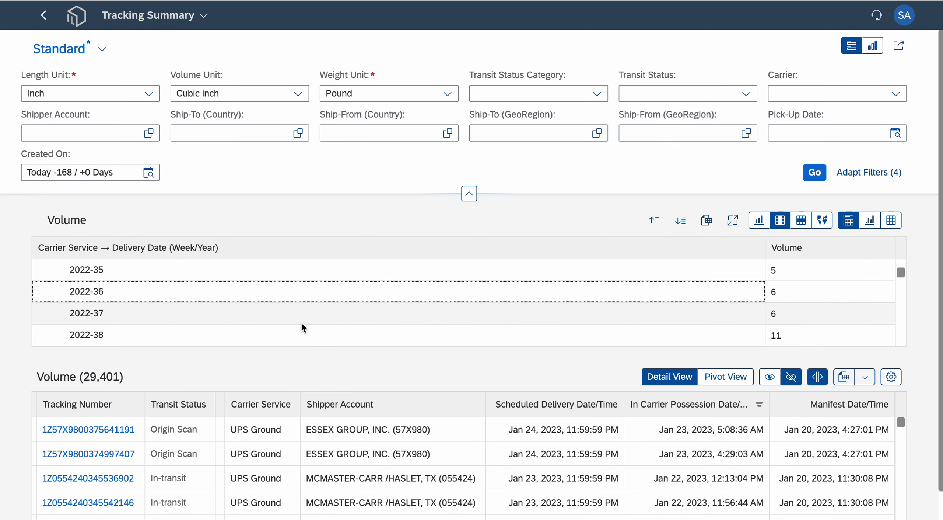
{"action": "scroll", "coordinate": [301, 324], "scroll_direction": "up", "scroll_amount": 5}
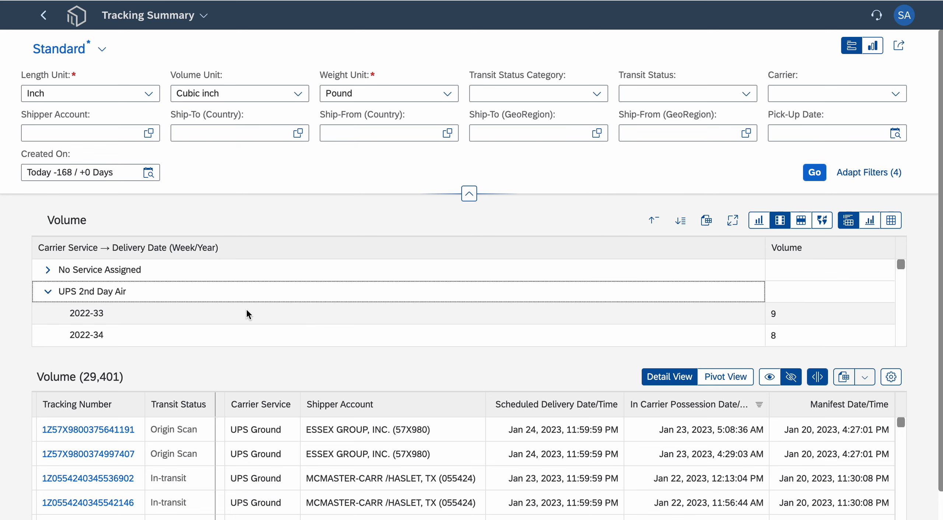
{"action": "left_click", "coordinate": [48, 291]}
{"action": "left_click", "coordinate": [48, 335]}
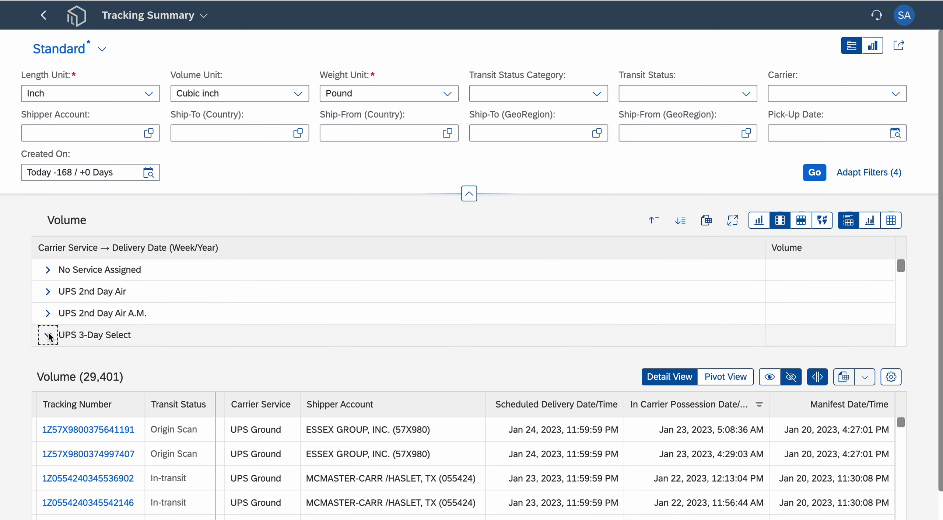
{"action": "scroll", "coordinate": [188, 297], "scroll_direction": "down", "scroll_amount": 2}
{"action": "scroll", "coordinate": [236, 302], "scroll_direction": "down", "scroll_amount": 1}
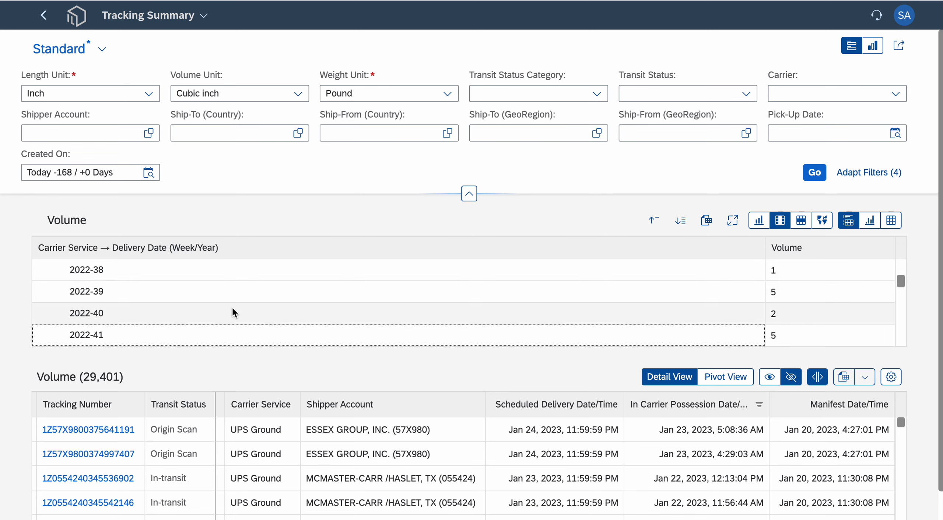
{"action": "scroll", "coordinate": [255, 297], "scroll_direction": "up", "scroll_amount": 5}
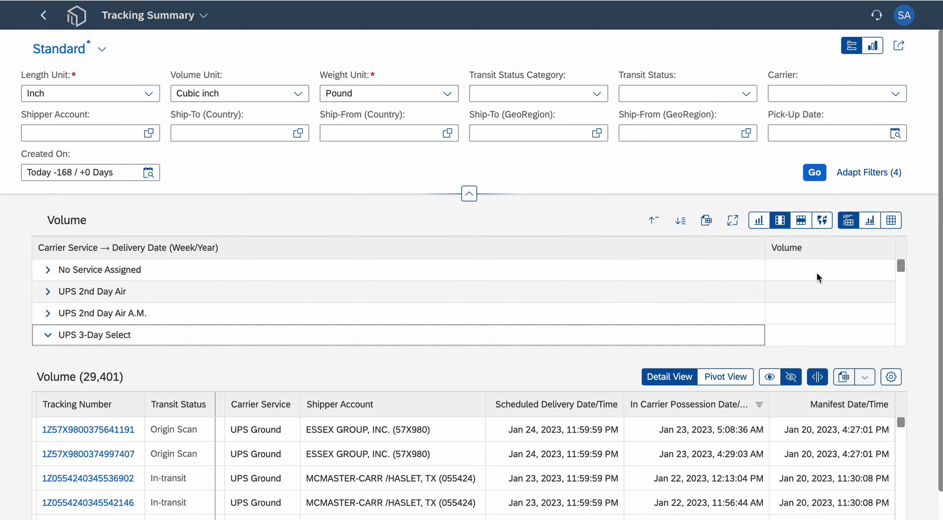
- Display volume as a cross table of carrier services by week and examine its row and column totals
{"action": "left_click", "coordinate": [803, 228]}
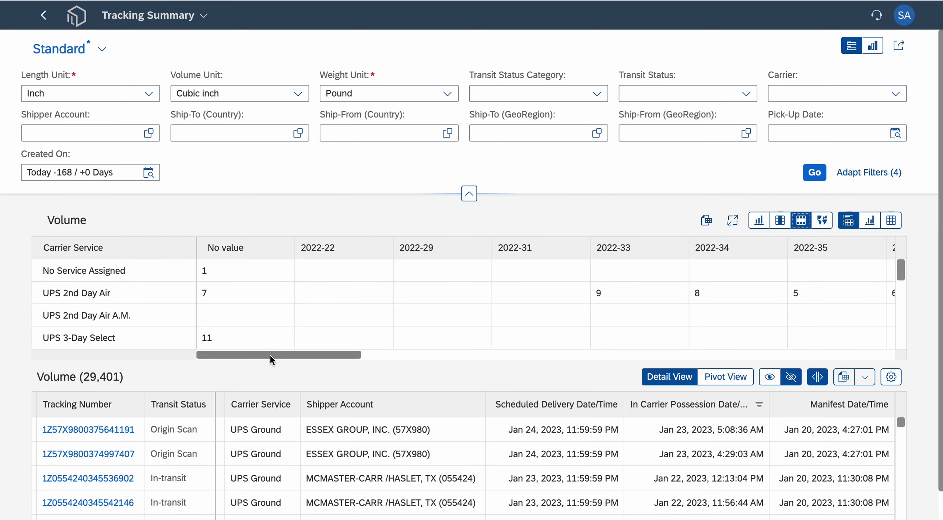
{"action": "left_click_drag", "start_coordinate": [270, 356], "coordinate": [876, 380]}
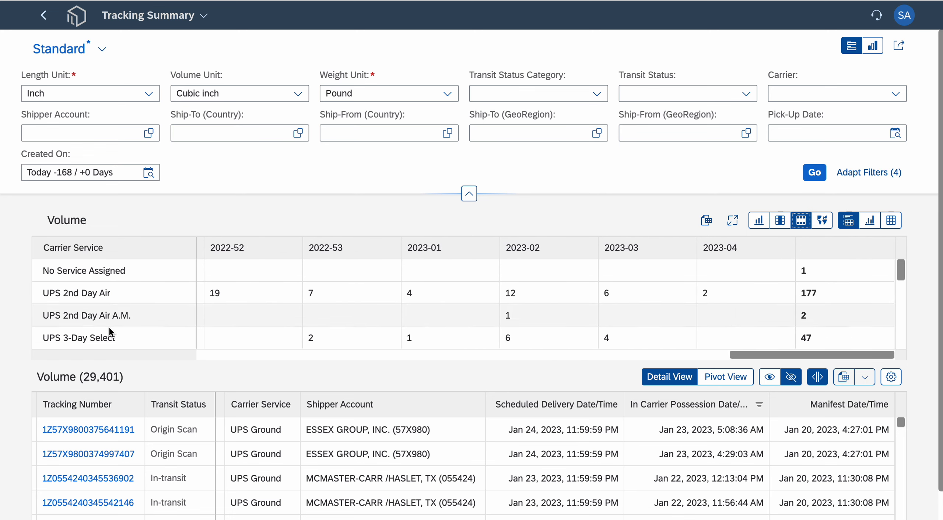
{"action": "left_click_drag", "start_coordinate": [904, 272], "coordinate": [897, 345]}
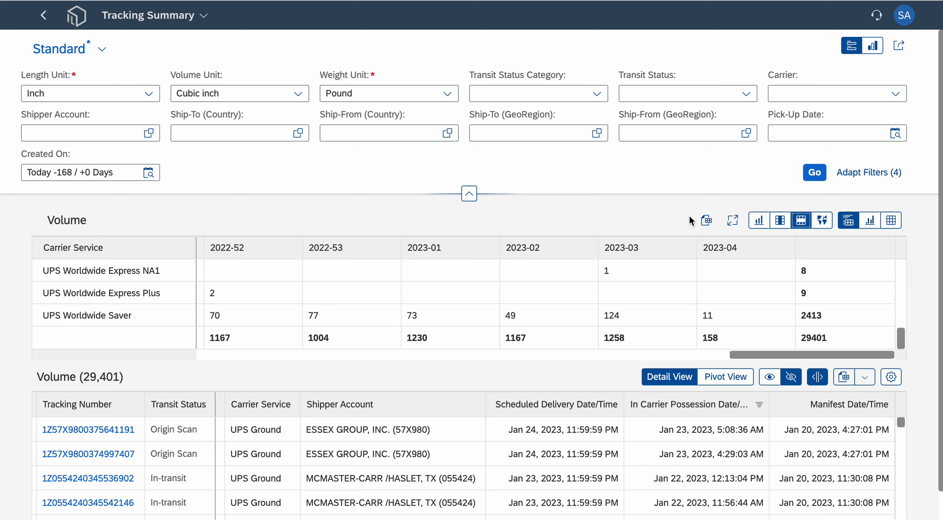
- Display volume on the ship-to map by State/Region and filter the data to Ohio
{"action": "left_click", "coordinate": [822, 220]}
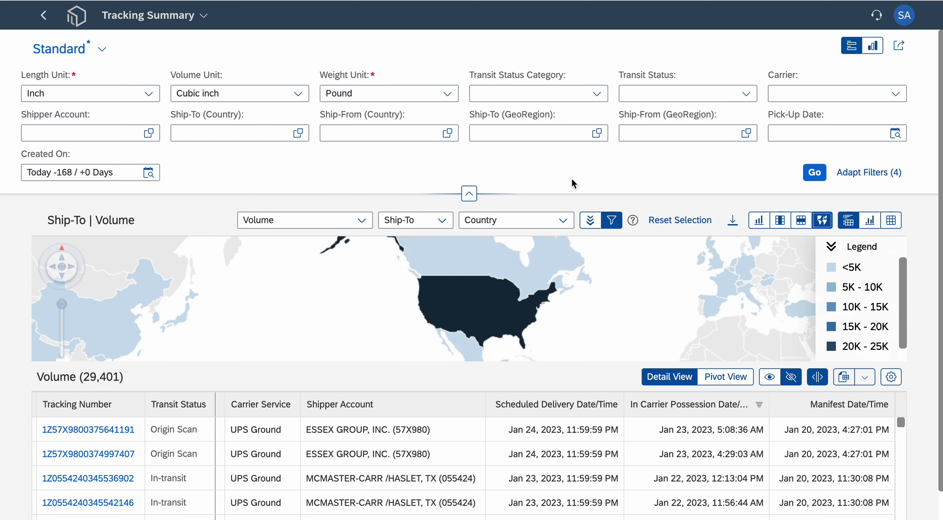
{"action": "left_click", "coordinate": [556, 220]}
{"action": "left_click", "coordinate": [509, 262]}
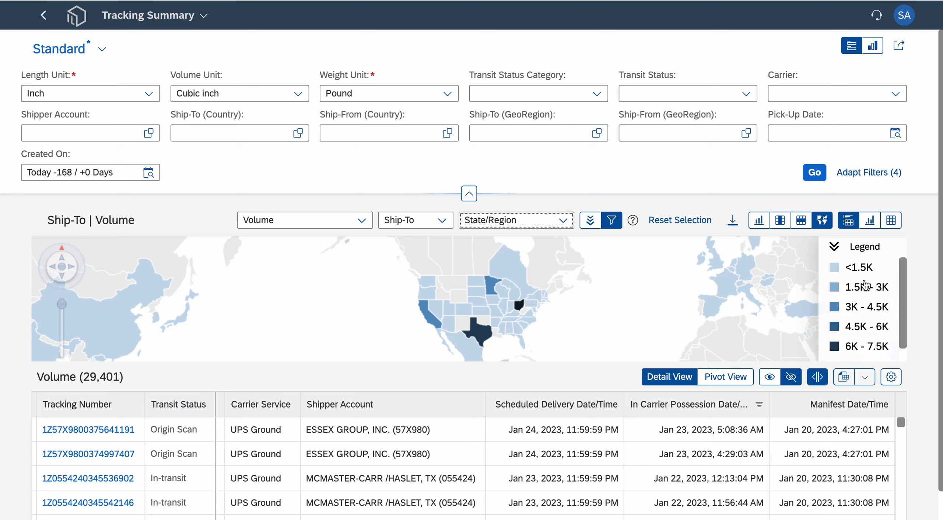
{"action": "scroll", "coordinate": [867, 346], "scroll_direction": "down", "scroll_amount": 1}
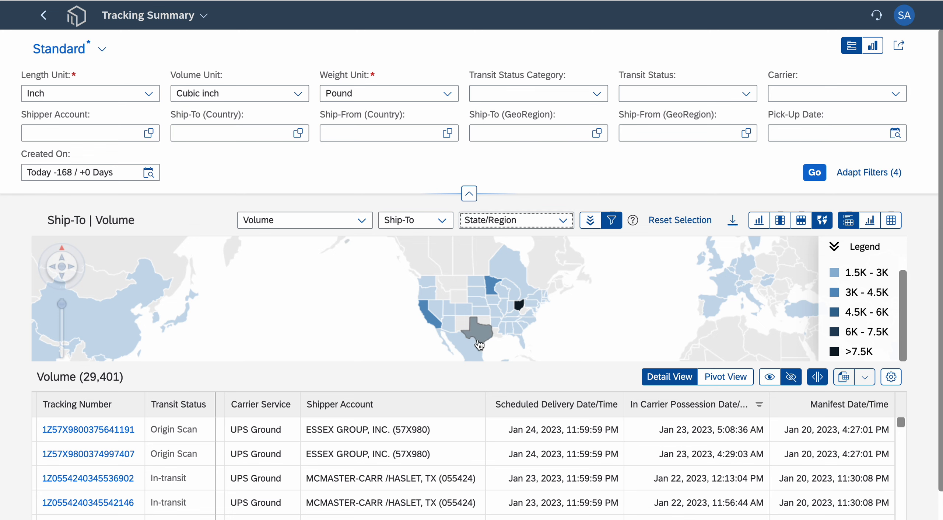
{"action": "left_click", "coordinate": [524, 312]}
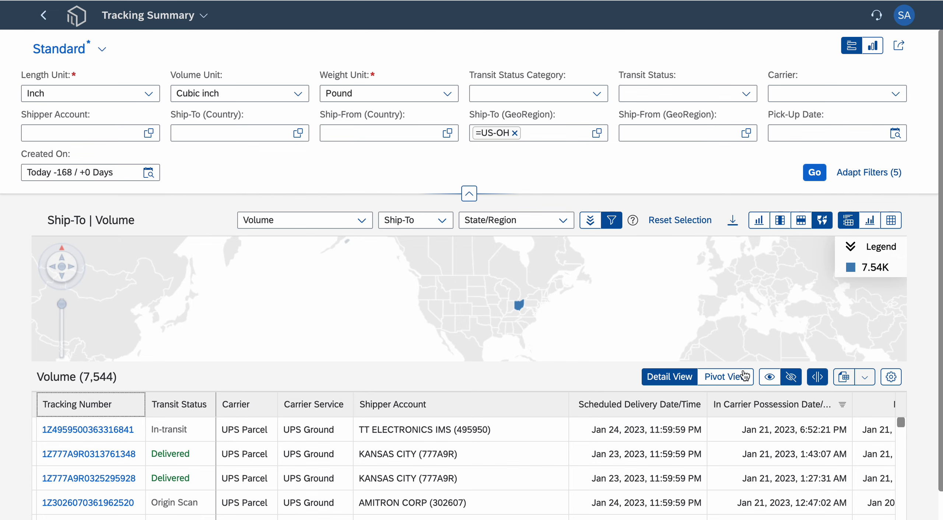
- Preview the map on its own, show only the detail table and change it to the pivot view
{"action": "left_click", "coordinate": [870, 221]}
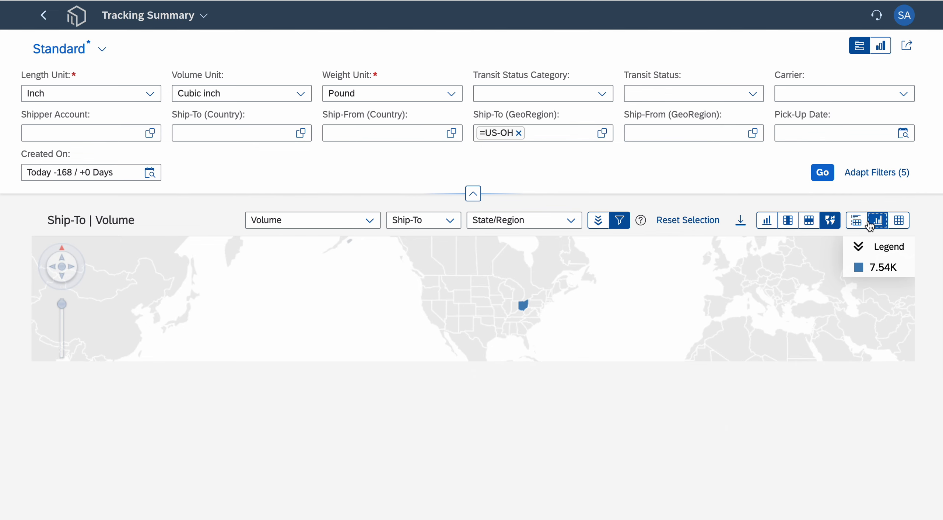
{"action": "left_click", "coordinate": [900, 221]}
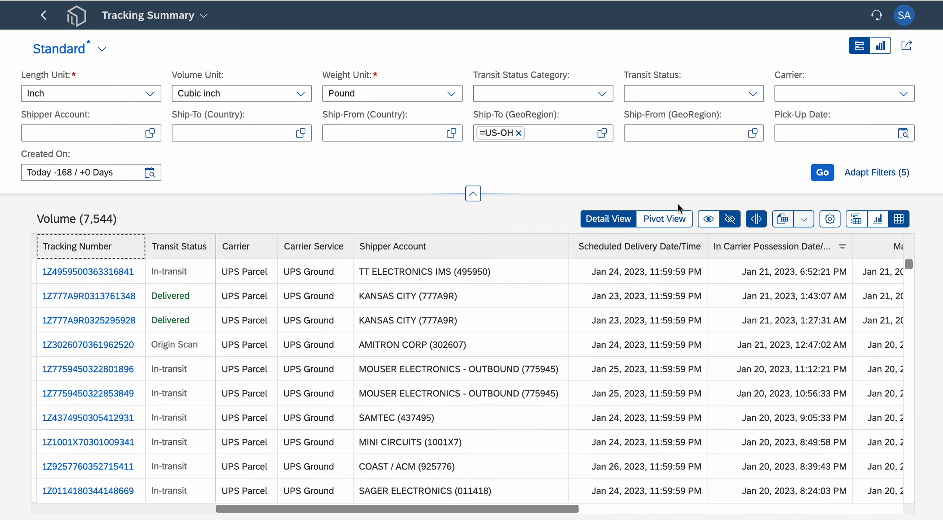
{"action": "left_click", "coordinate": [665, 222]}
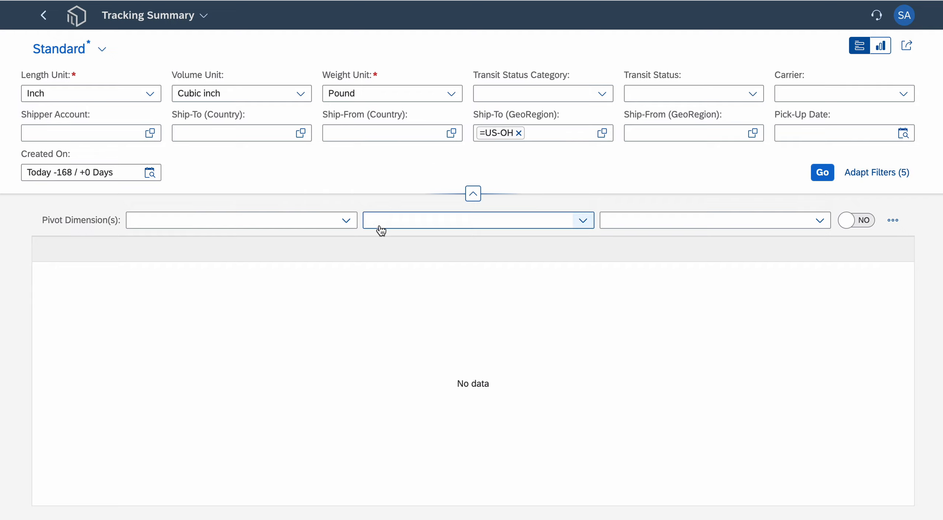
- Set the first pivot dimension to Delivery Date and the second to Carrier Service
{"action": "left_click", "coordinate": [346, 220]}
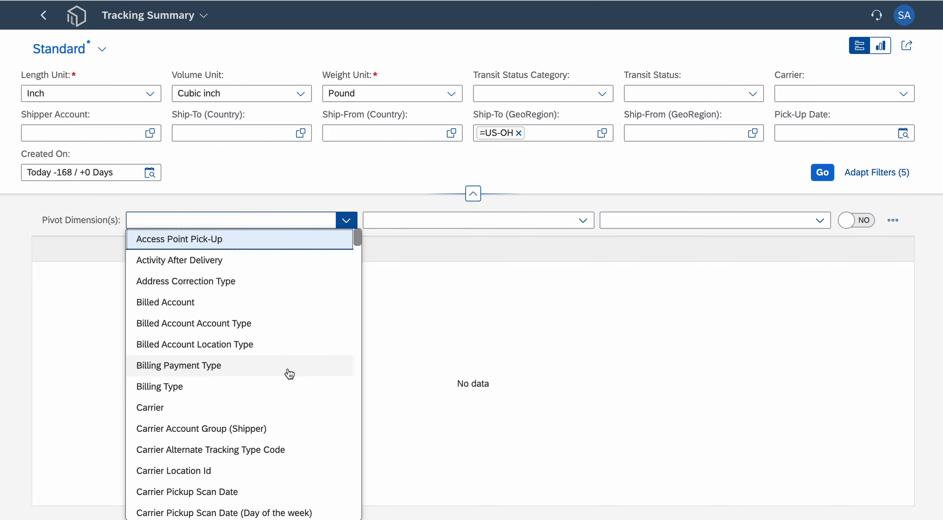
{"action": "scroll", "coordinate": [288, 374], "scroll_direction": "down", "scroll_amount": 7}
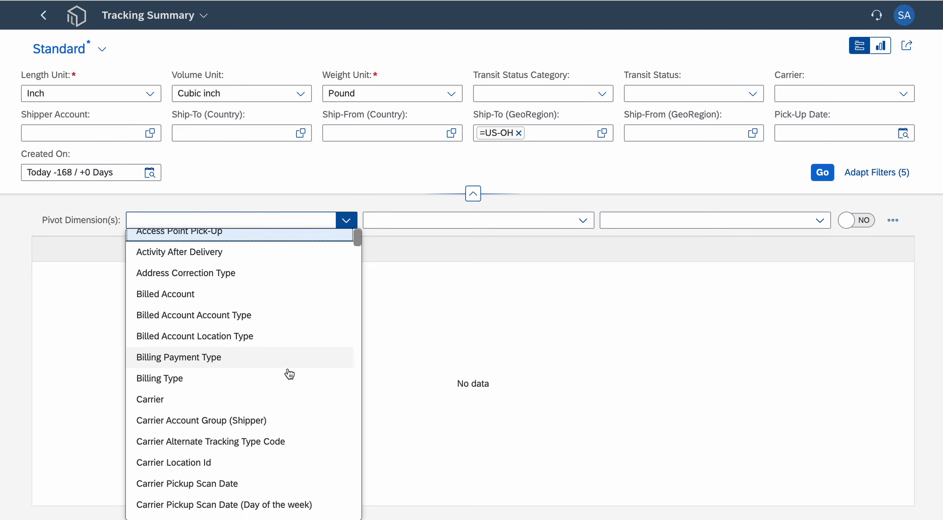
{"action": "scroll", "coordinate": [292, 383], "scroll_direction": "down", "scroll_amount": 6}
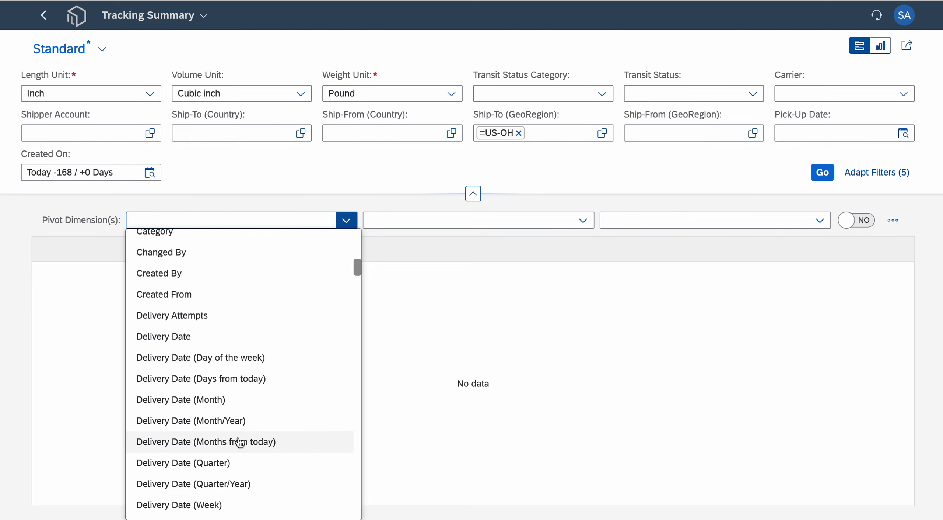
{"action": "scroll", "coordinate": [242, 448], "scroll_direction": "down", "scroll_amount": 1}
{"action": "left_click", "coordinate": [184, 315]}
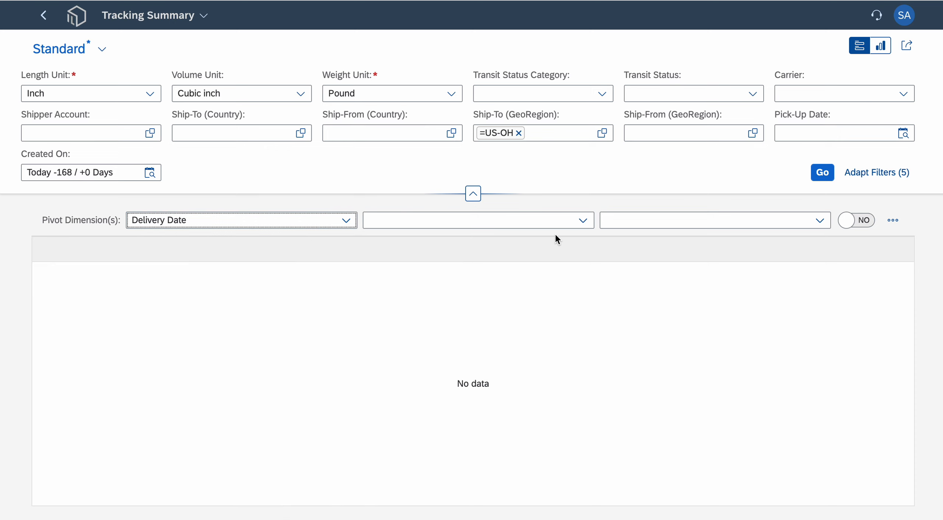
{"action": "left_click", "coordinate": [583, 220]}
{"action": "scroll", "coordinate": [451, 400], "scroll_direction": "down", "scroll_amount": 1}
{"action": "scroll", "coordinate": [452, 400], "scroll_direction": "down", "scroll_amount": 8}
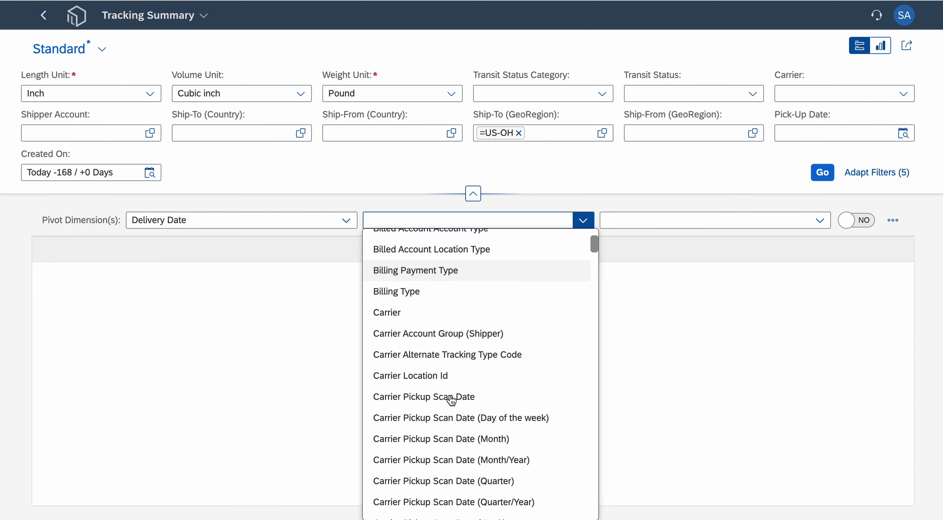
{"action": "left_click", "coordinate": [421, 364]}
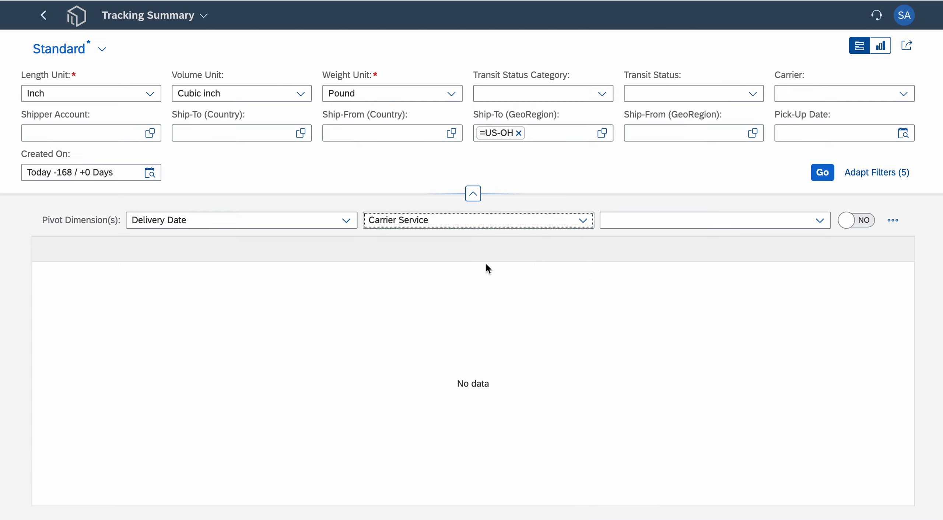
- Set the third pivot dimension to Had Exception
{"action": "left_click", "coordinate": [819, 221]}
{"action": "scroll", "coordinate": [746, 354], "scroll_direction": "down", "scroll_amount": 10}
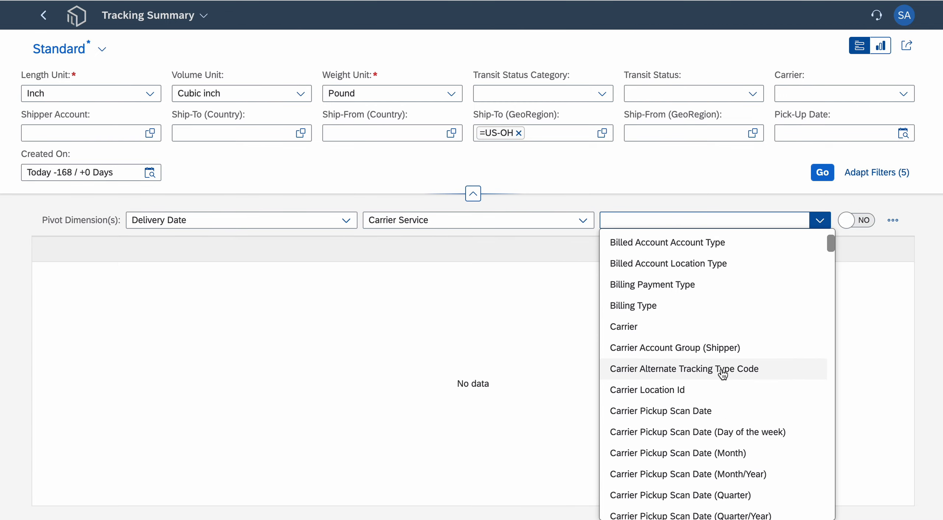
{"action": "scroll", "coordinate": [723, 376], "scroll_direction": "down", "scroll_amount": 12}
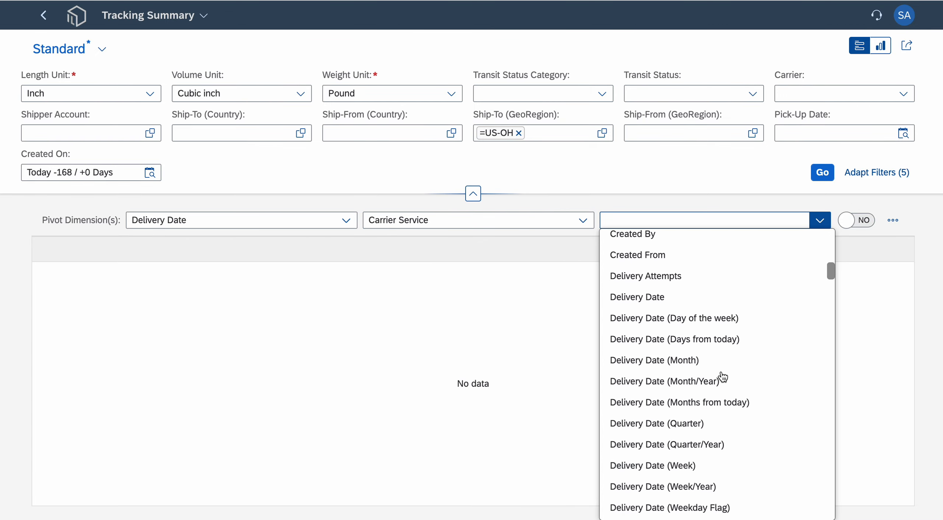
{"action": "scroll", "coordinate": [723, 376], "scroll_direction": "down", "scroll_amount": 10}
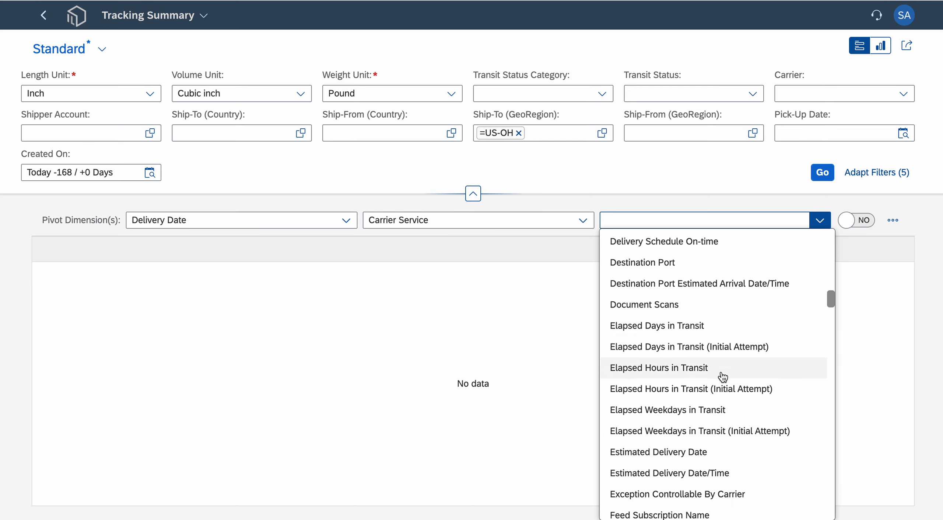
{"action": "left_click", "coordinate": [676, 398]}
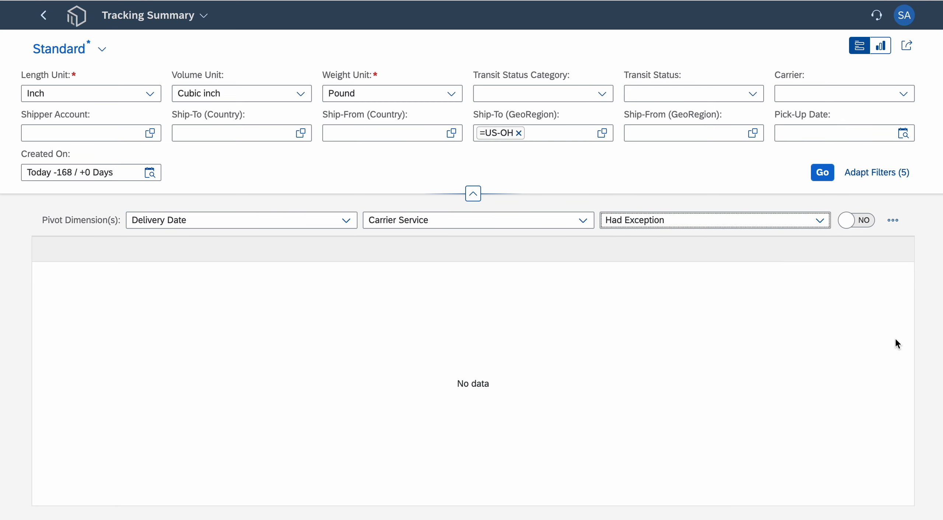
- Personalize the pivot columns by removing On/Before Schedule (%) so only Volume is included, and load the pivot
{"action": "left_click", "coordinate": [893, 221]}
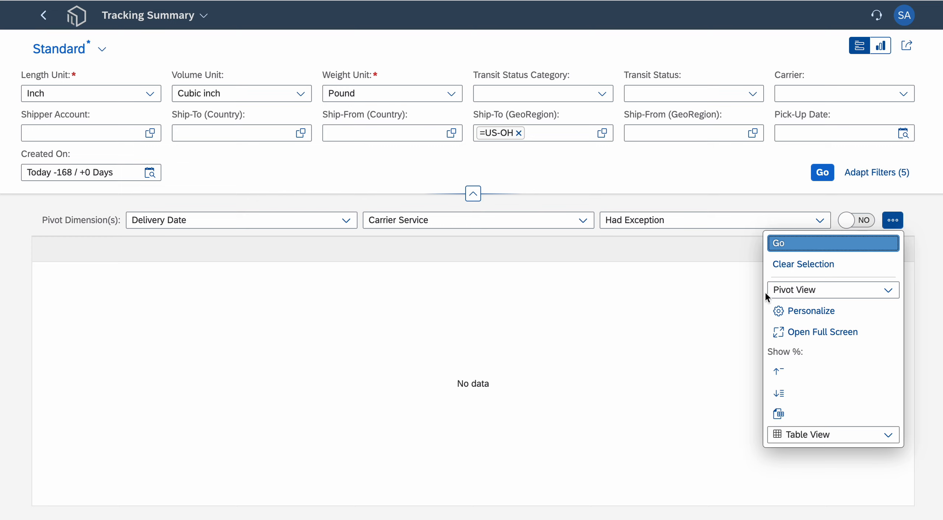
{"action": "left_click", "coordinate": [831, 314]}
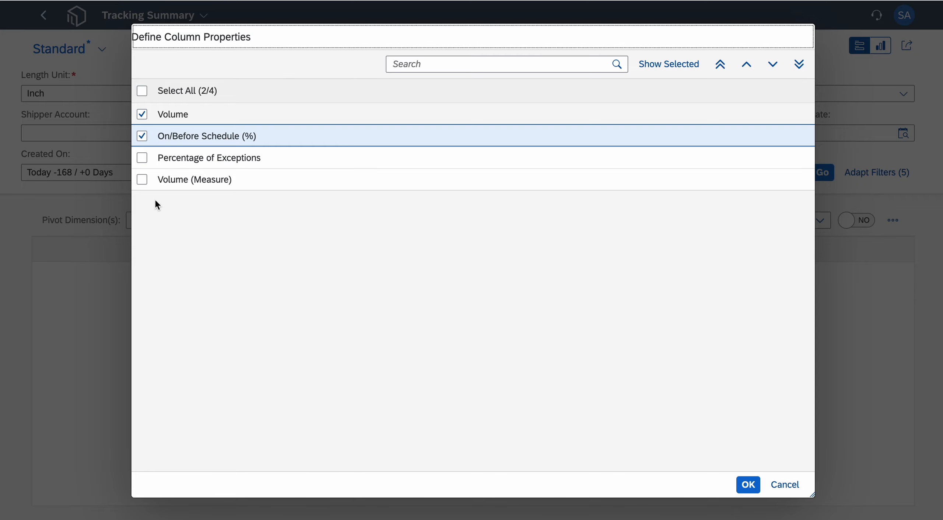
{"action": "left_click", "coordinate": [142, 138]}
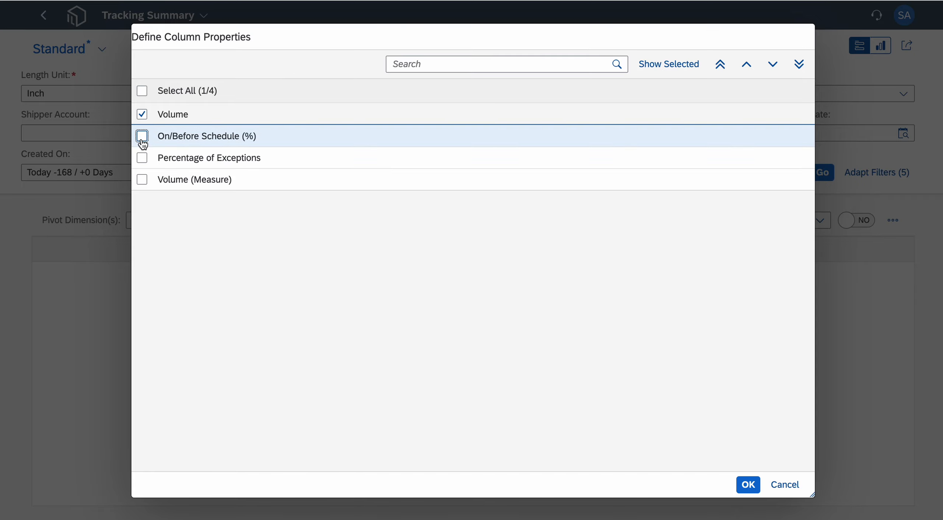
{"action": "left_click", "coordinate": [748, 484]}
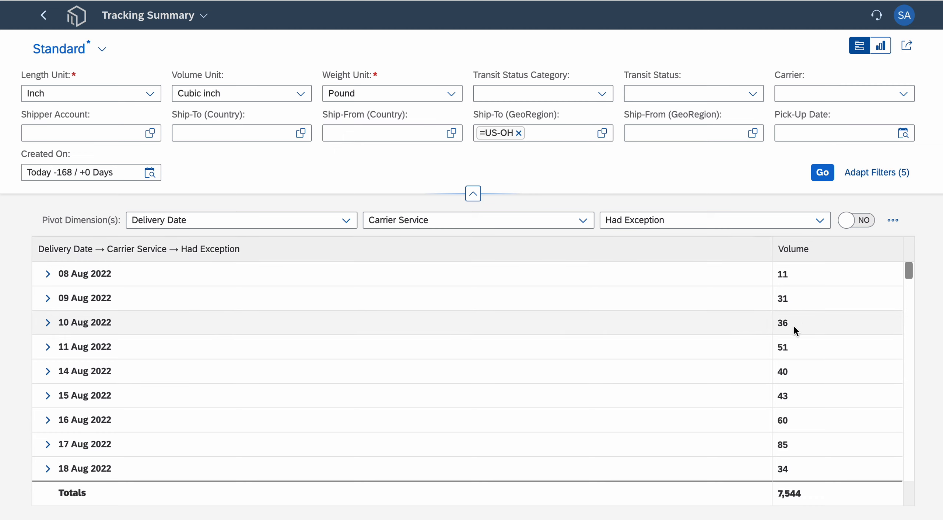
- Expand 10 Aug 2022 in the pivot and its UPS Ground group to examine the exception breakdown
{"action": "left_click", "coordinate": [47, 323]}
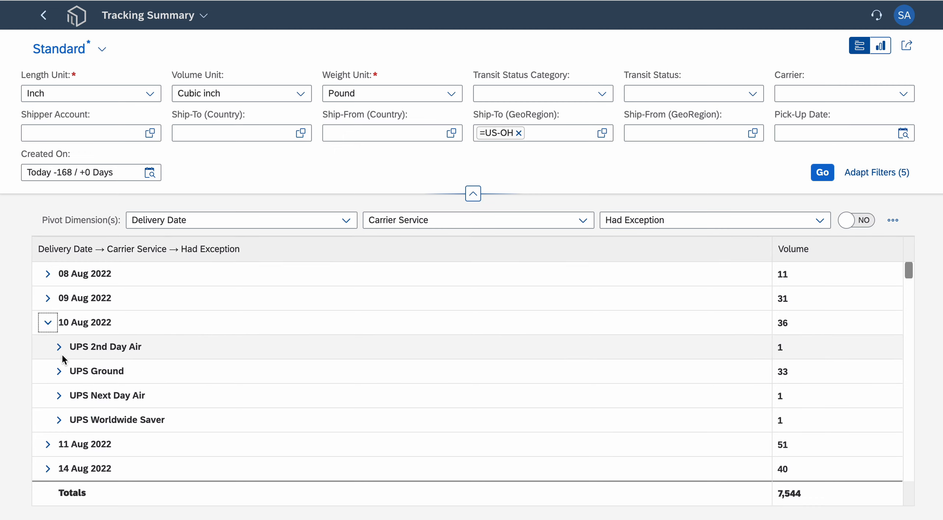
{"action": "left_click", "coordinate": [59, 371]}
{"action": "scroll", "coordinate": [424, 372], "scroll_direction": "down", "scroll_amount": 2}
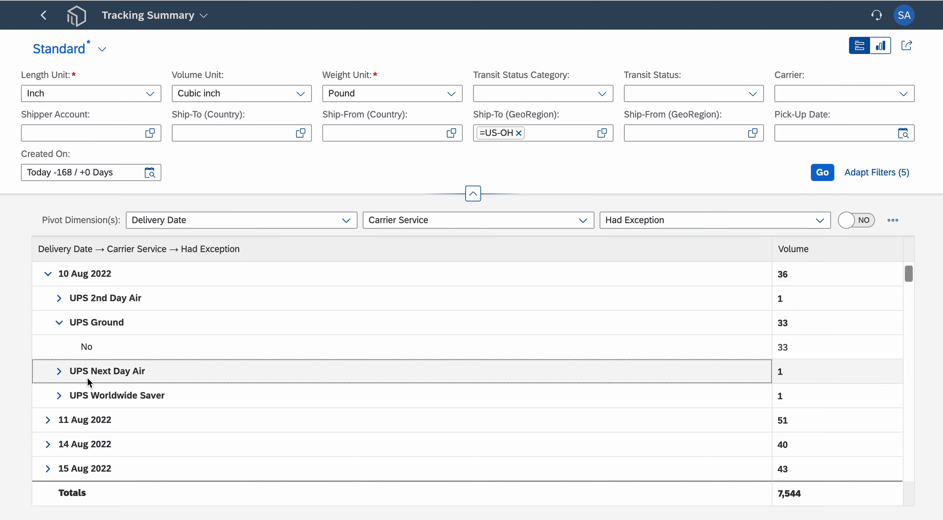
- Review the pivot's export option and change the table back to Detail View
{"action": "left_click", "coordinate": [893, 221]}
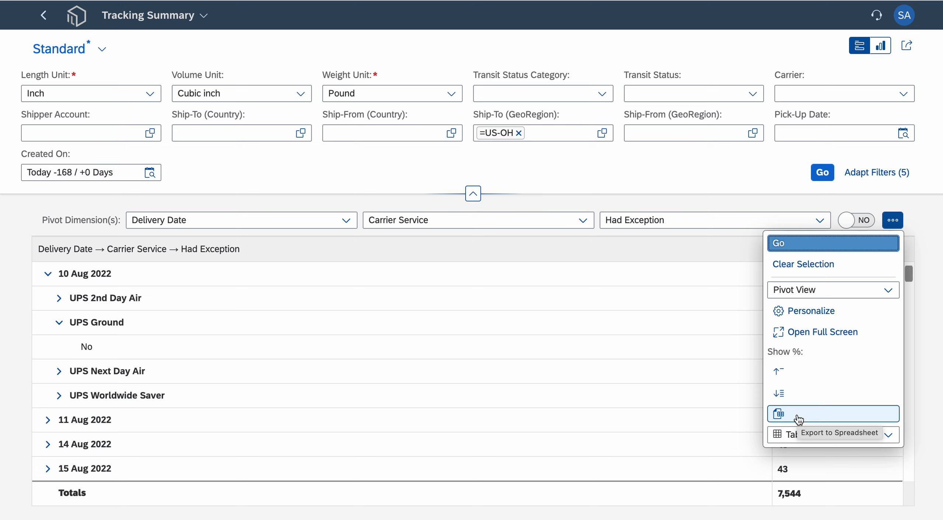
{"action": "left_click", "coordinate": [888, 291]}
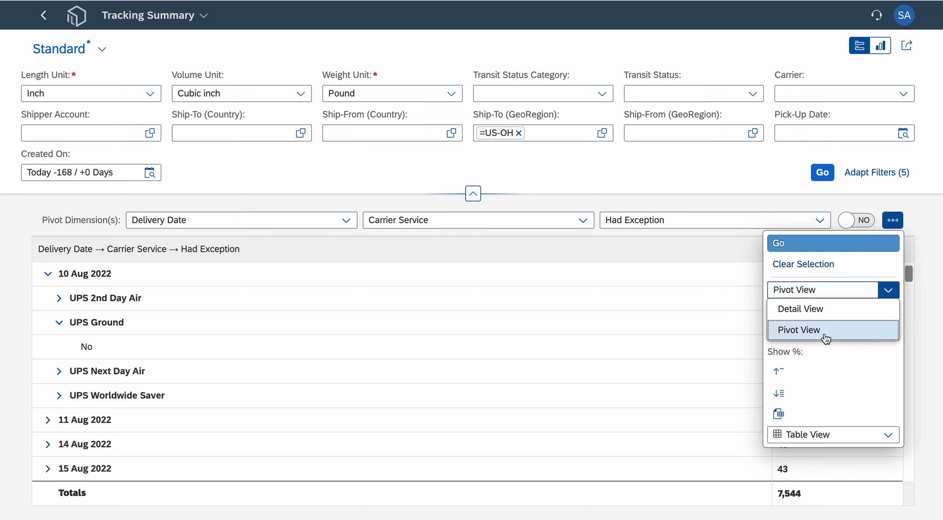
{"action": "left_click", "coordinate": [825, 310]}
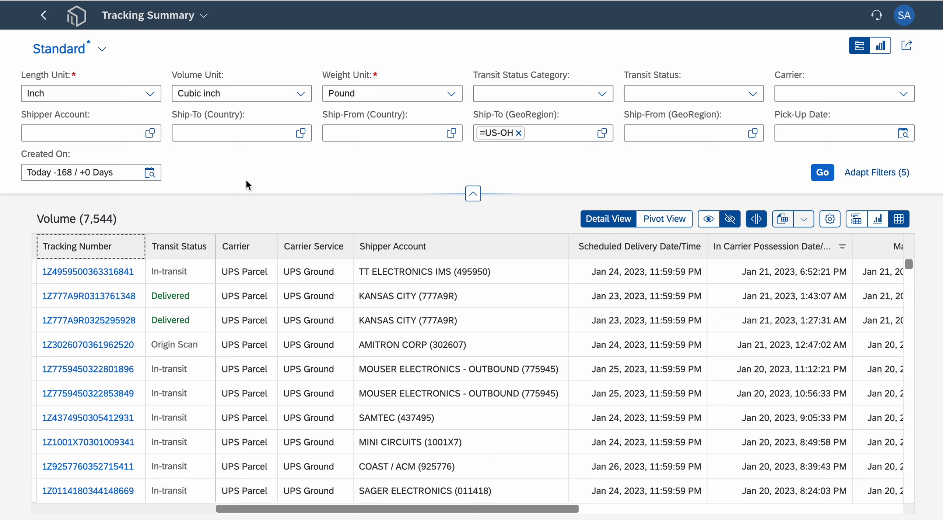
- Return to the home page and open the Scheduled Delivery Time Period Analysis report under Visibility
{"action": "left_click", "coordinate": [76, 15]}
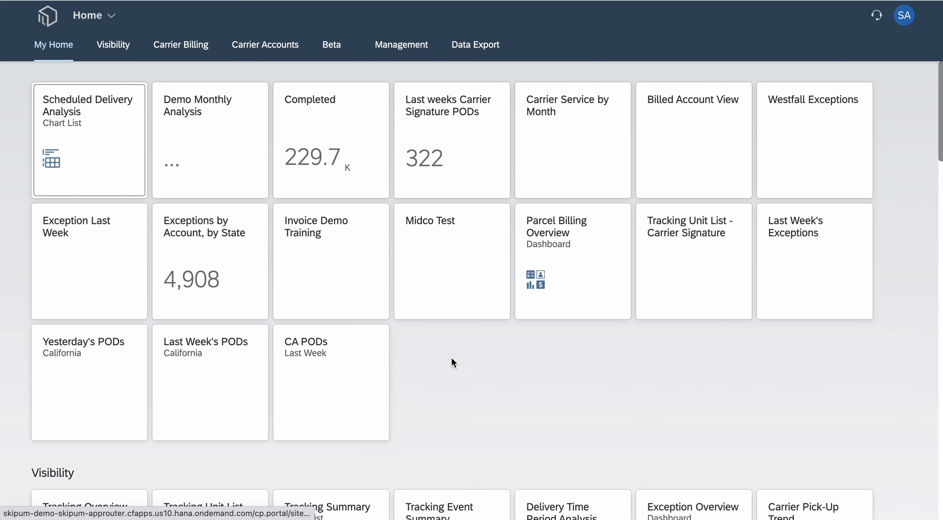
{"action": "scroll", "coordinate": [451, 359], "scroll_direction": "down", "scroll_amount": 10}
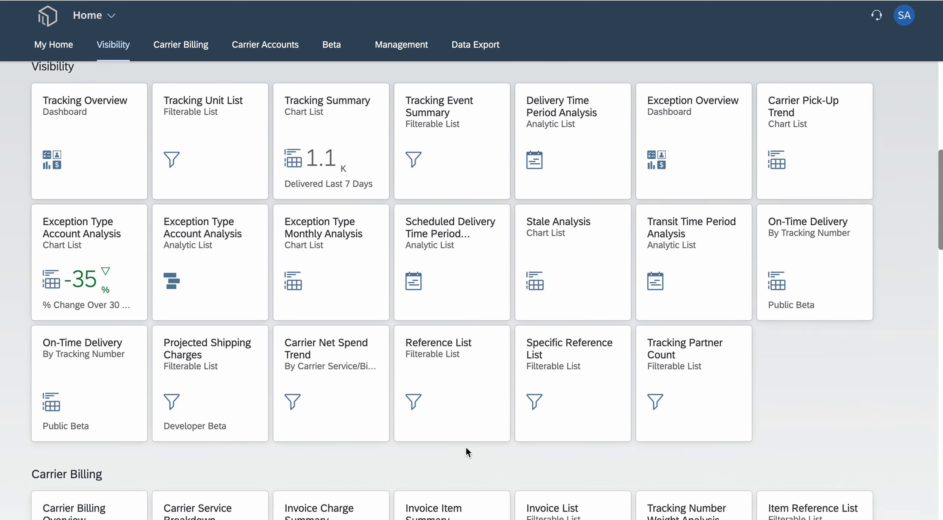
{"action": "left_click", "coordinate": [453, 264]}
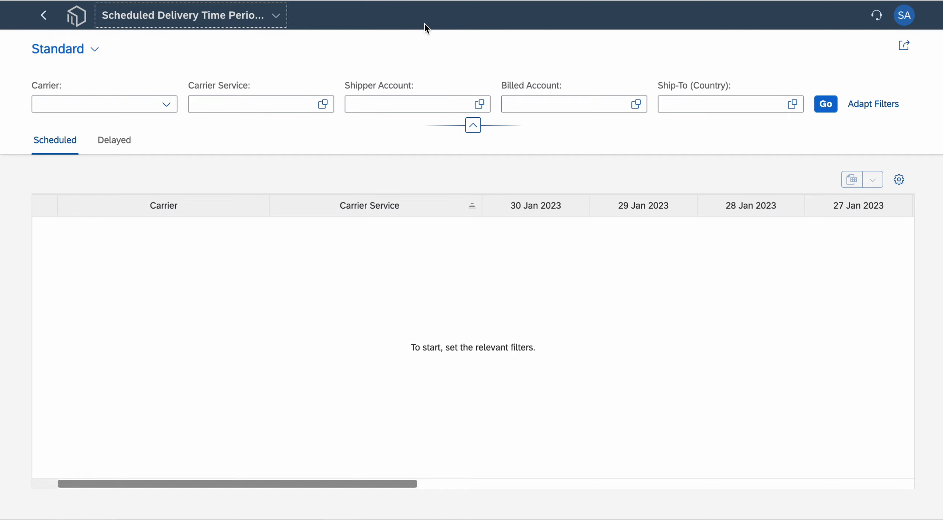
- Load the report without filters, examine the delayed deliveries and return to the scheduled ones
{"action": "left_click", "coordinate": [826, 103]}
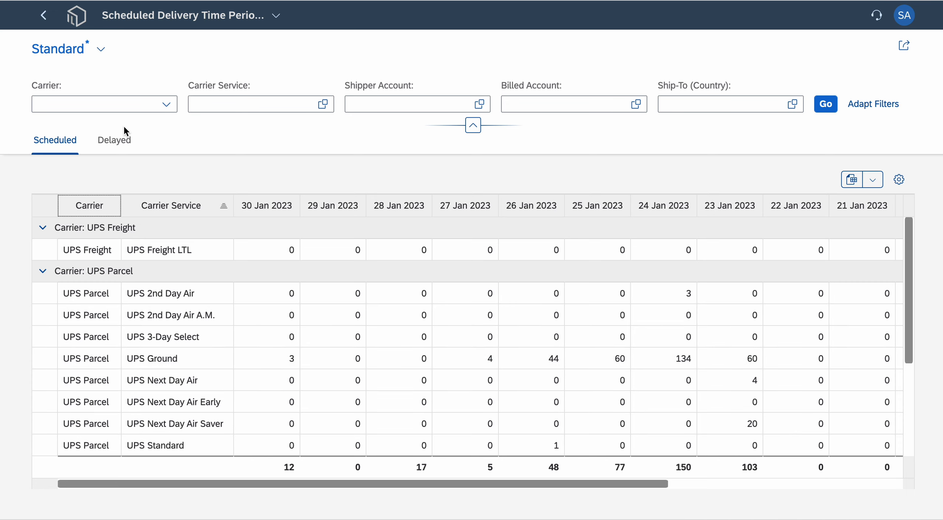
{"action": "left_click", "coordinate": [123, 142]}
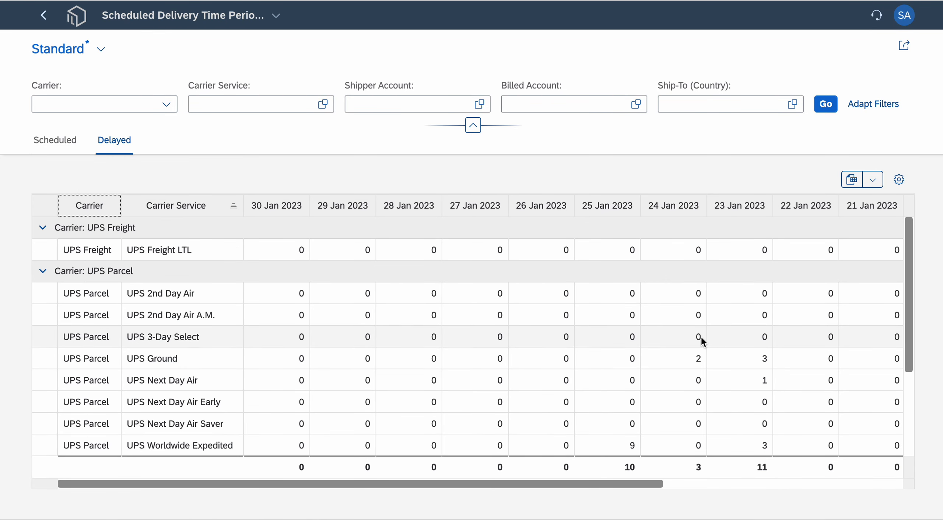
{"action": "left_click", "coordinate": [61, 145]}
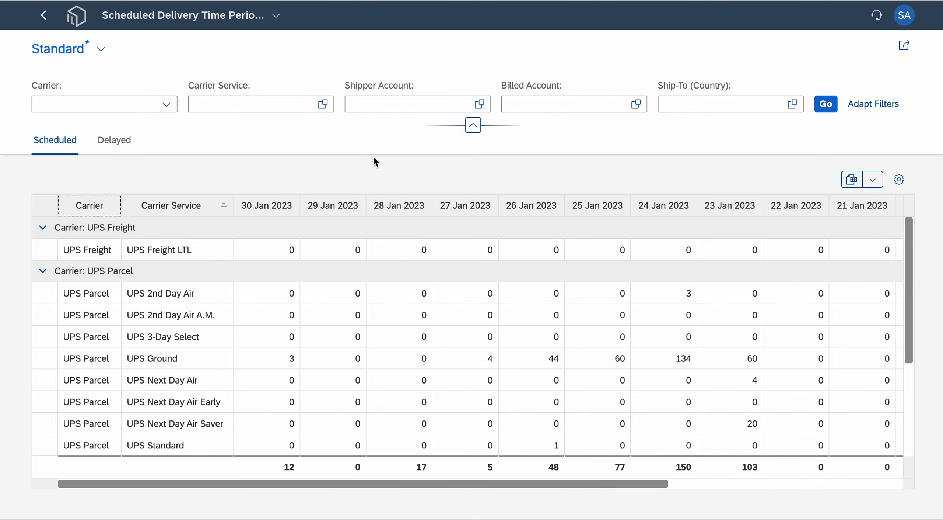
- Look through the additional filter fields available for the scheduled delivery report and leave them unchanged
{"action": "left_click", "coordinate": [882, 110]}
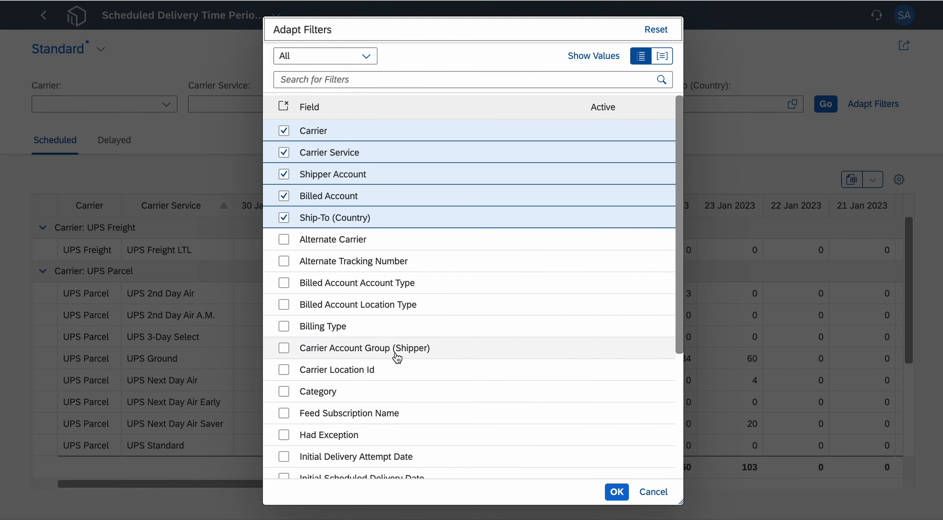
{"action": "scroll", "coordinate": [427, 337], "scroll_direction": "down", "scroll_amount": 10}
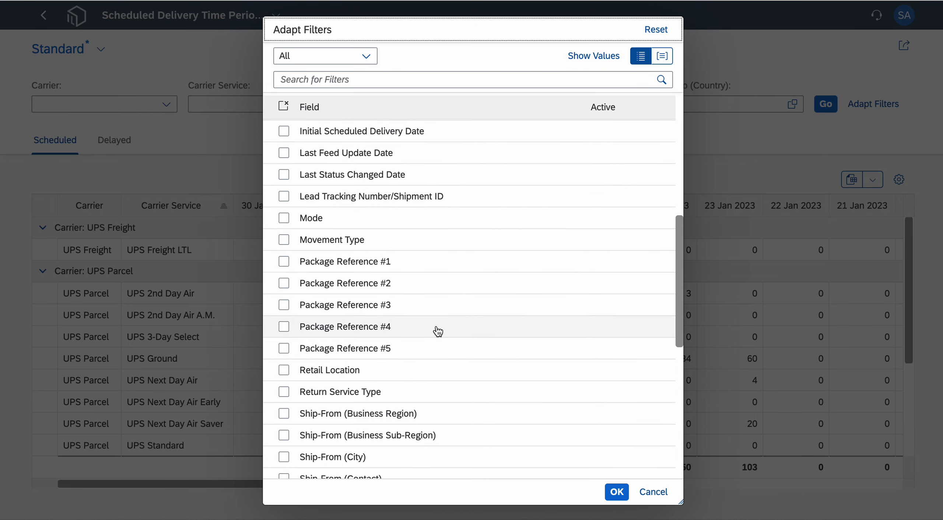
{"action": "scroll", "coordinate": [441, 333], "scroll_direction": "down", "scroll_amount": 3}
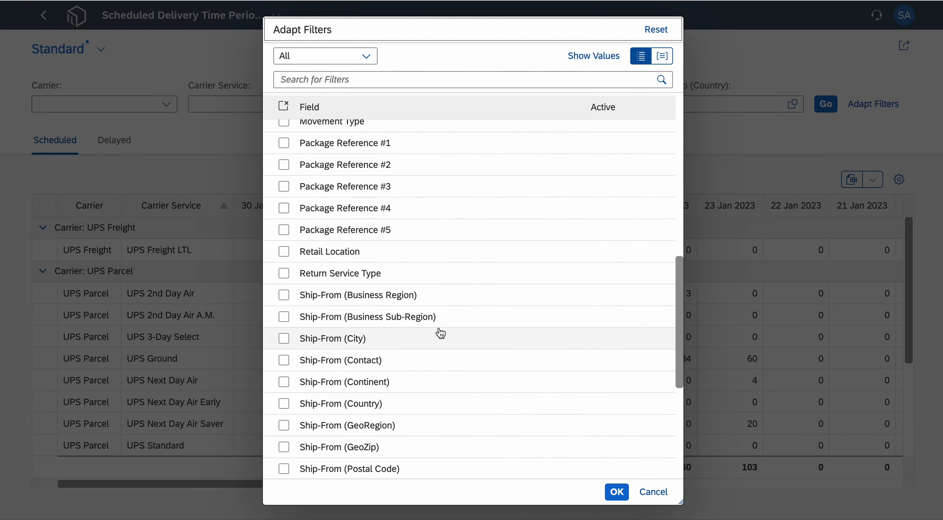
{"action": "scroll", "coordinate": [441, 333], "scroll_direction": "up", "scroll_amount": 6}
{"action": "scroll", "coordinate": [441, 333], "scroll_direction": "up", "scroll_amount": 4}
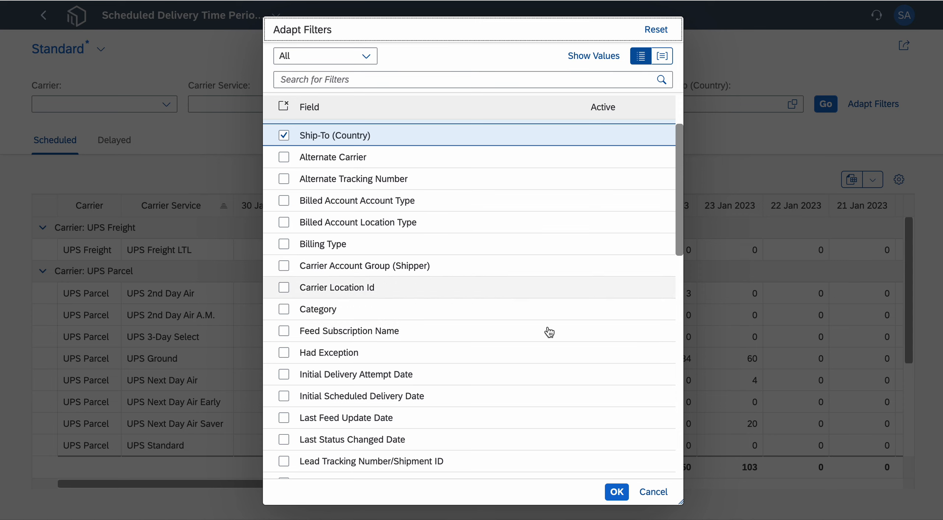
{"action": "left_click", "coordinate": [653, 492]}
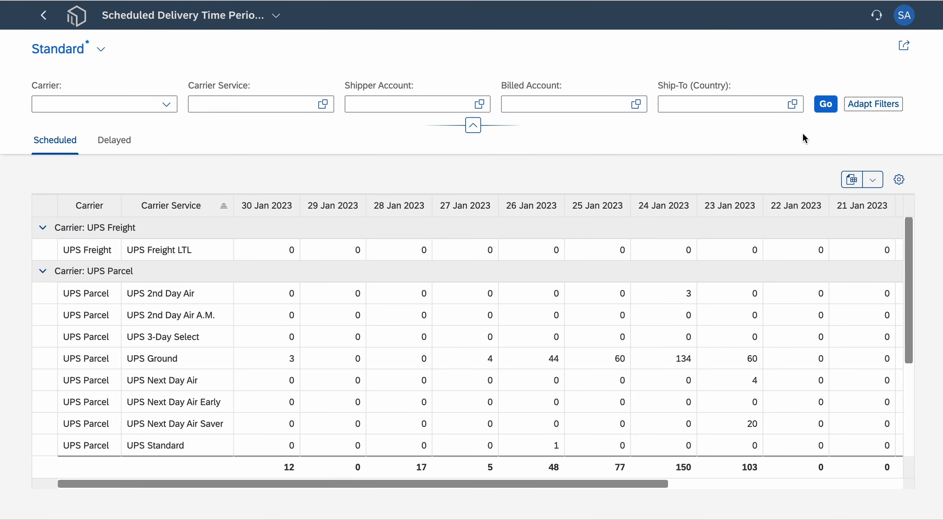
- Look through the columns that can be added to the scheduled delivery table and discard the view settings
{"action": "left_click", "coordinate": [899, 181]}
{"action": "scroll", "coordinate": [472, 297], "scroll_direction": "down", "scroll_amount": 10}
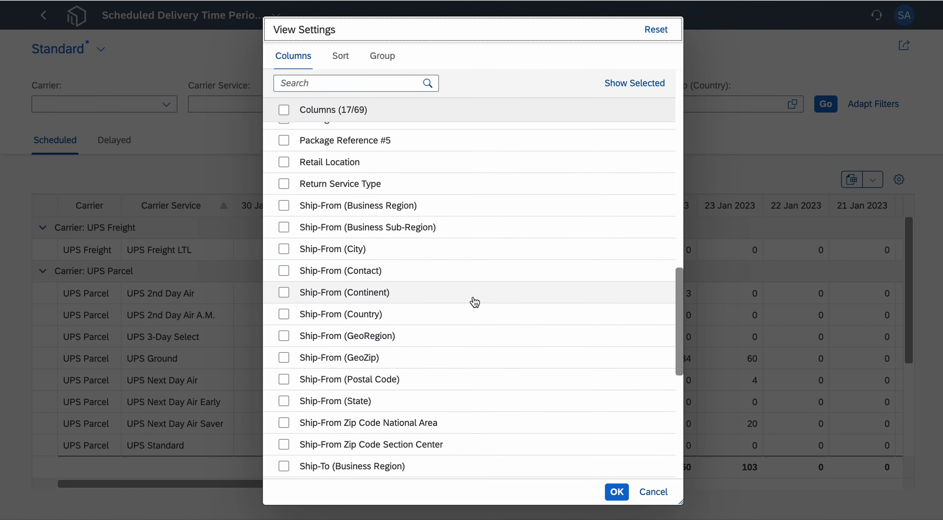
{"action": "scroll", "coordinate": [475, 301], "scroll_direction": "down", "scroll_amount": 5}
{"action": "scroll", "coordinate": [442, 327], "scroll_direction": "up", "scroll_amount": 10}
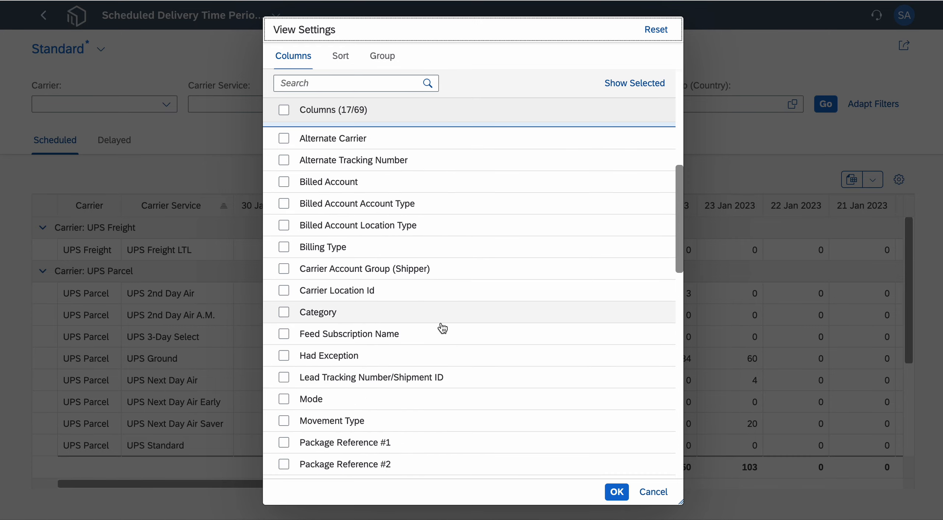
{"action": "left_click", "coordinate": [654, 492]}
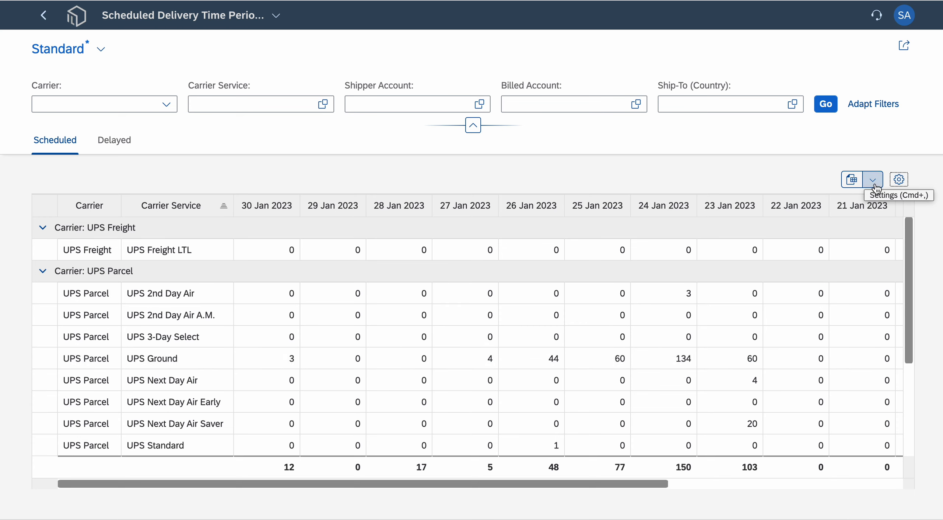
- Examine the export and email options for the scheduled delivery list
{"action": "left_click", "coordinate": [863, 181]}
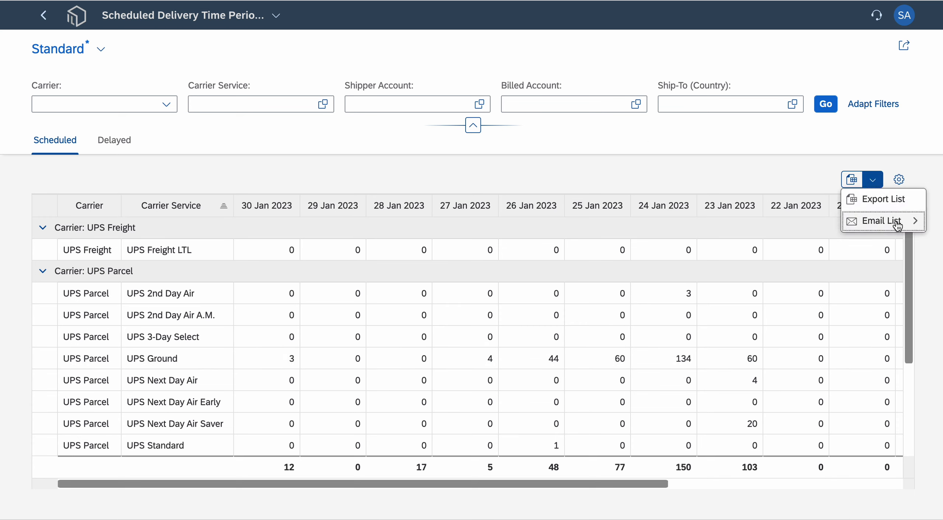
{"action": "mouse_move", "coordinate": [898, 225]}
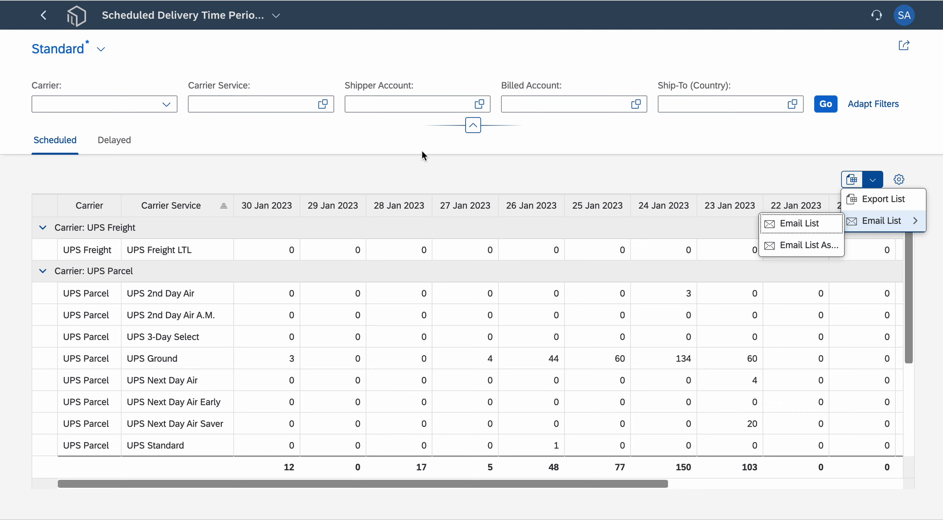
{"action": "left_click", "coordinate": [420, 179]}
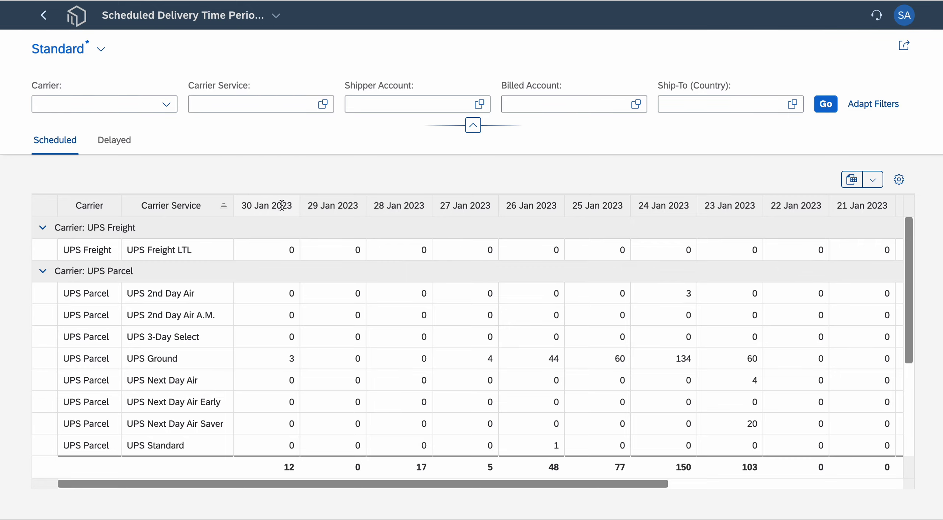
- Return to the home page, open the Carrier Service Breakdown report under Carrier Billing and load its weekly data
{"action": "left_click", "coordinate": [75, 23]}
{"action": "scroll", "coordinate": [439, 382], "scroll_direction": "down", "scroll_amount": 6}
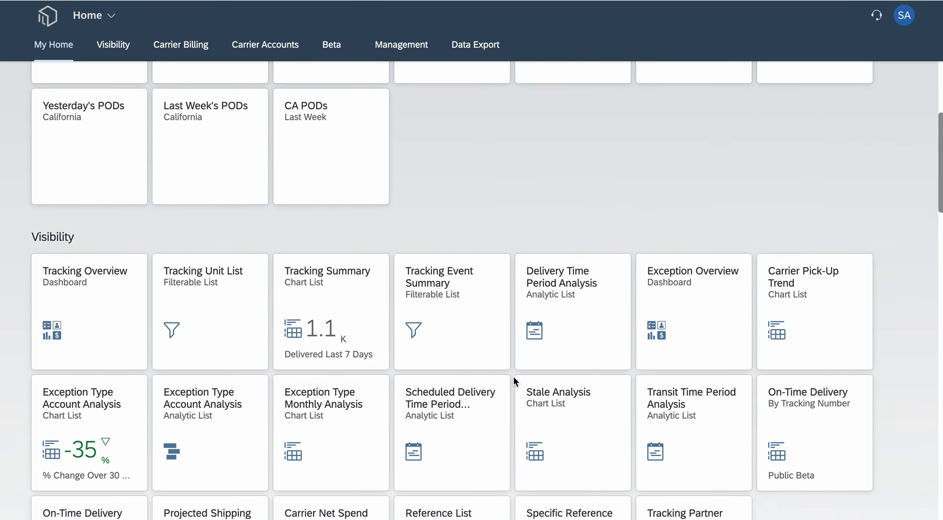
{"action": "scroll", "coordinate": [515, 380], "scroll_direction": "down", "scroll_amount": 10}
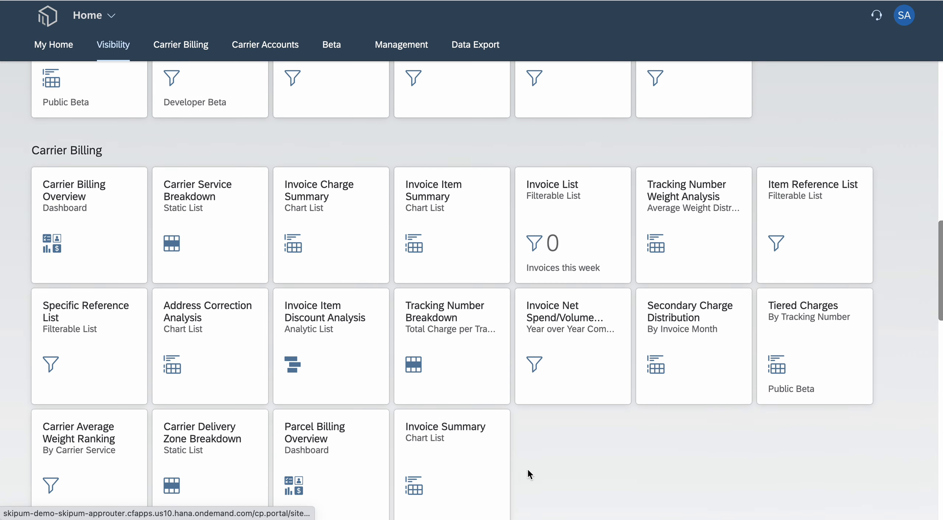
{"action": "scroll", "coordinate": [604, 421], "scroll_direction": "down", "scroll_amount": 2}
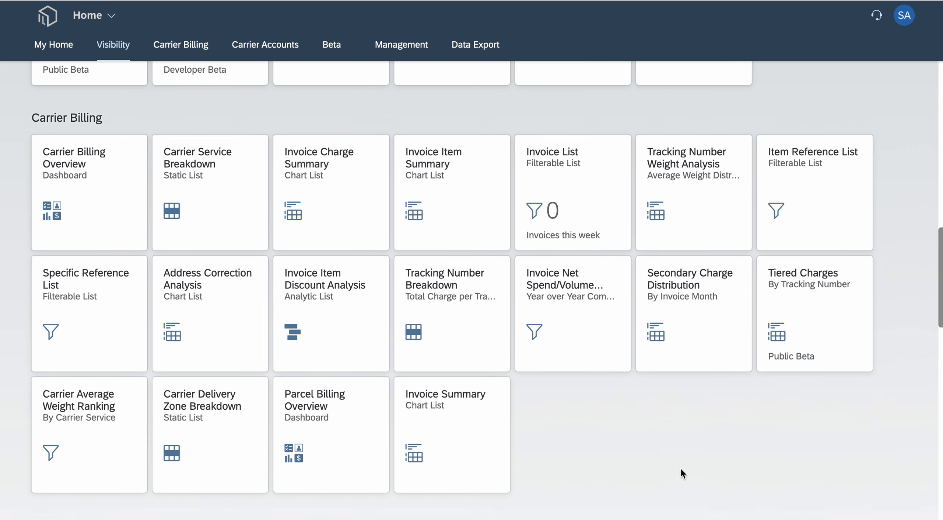
{"action": "left_click", "coordinate": [205, 180]}
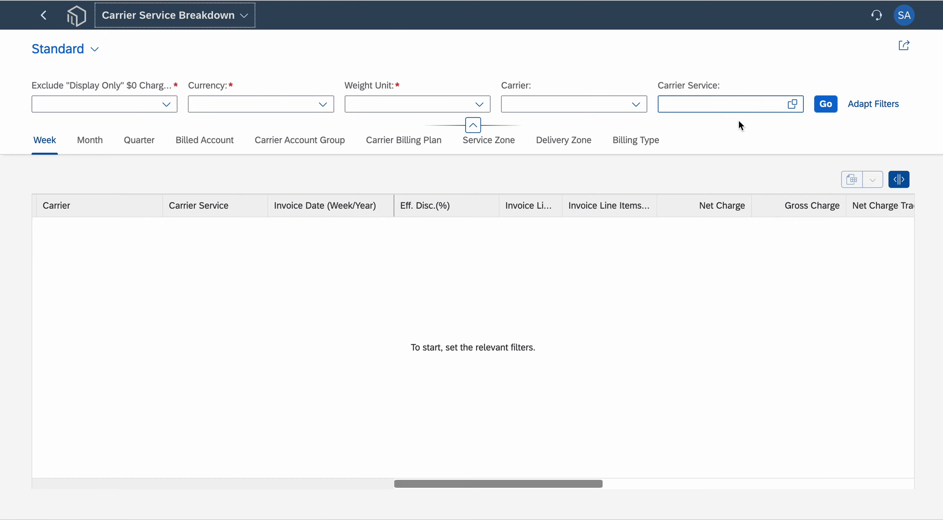
{"action": "left_click", "coordinate": [813, 108]}
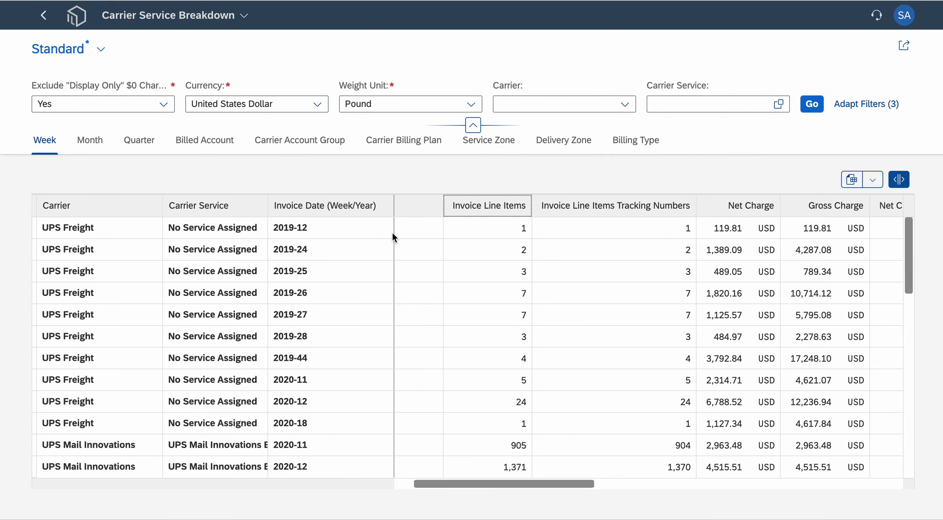
- Switch the Carrier Service Breakdown from weekly to monthly grouping and look through the carrier service rows
{"action": "scroll", "coordinate": [503, 485], "scroll_direction": "left", "scroll_amount": 2}
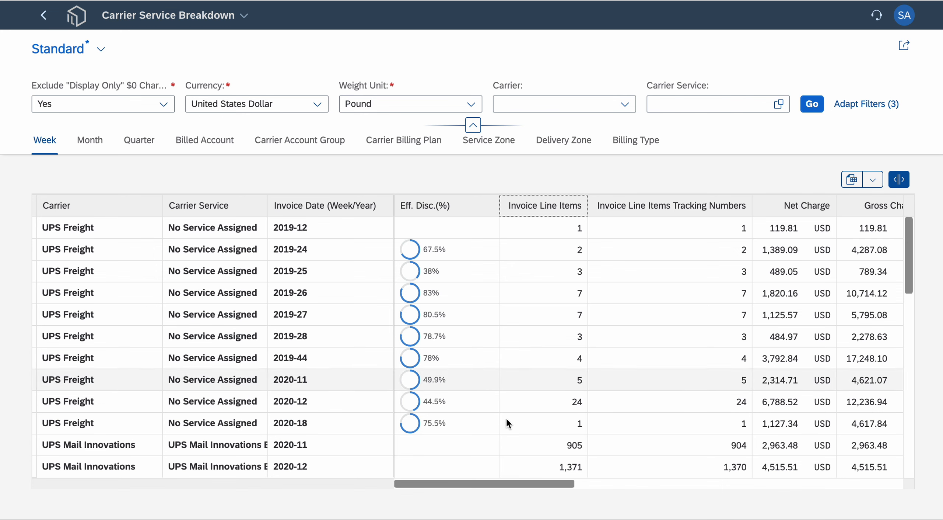
{"action": "left_click_drag", "start_coordinate": [478, 486], "coordinate": [434, 457]}
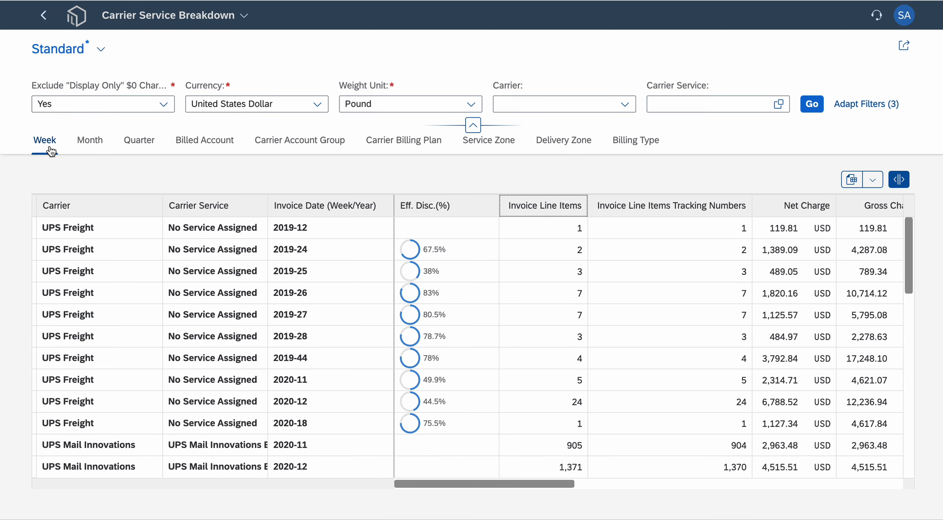
{"action": "left_click", "coordinate": [91, 142]}
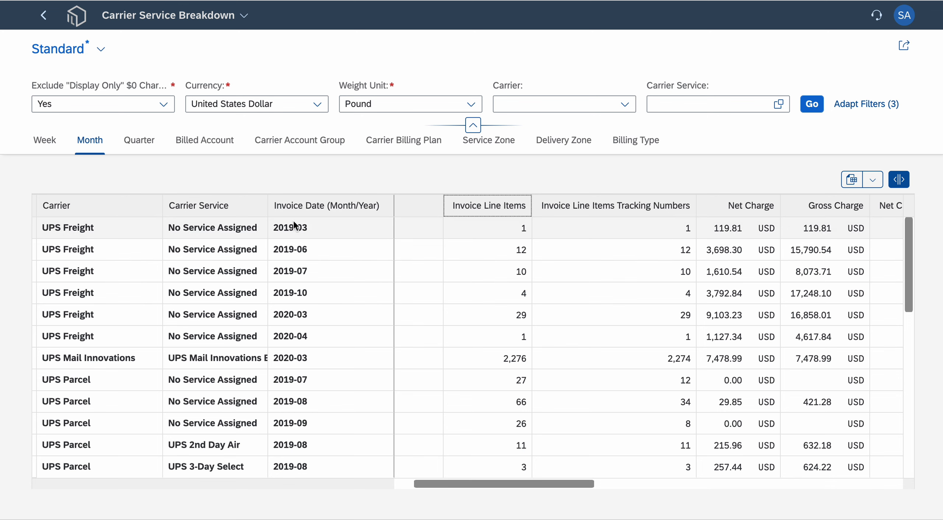
{"action": "scroll", "coordinate": [328, 360], "scroll_direction": "down", "scroll_amount": 5}
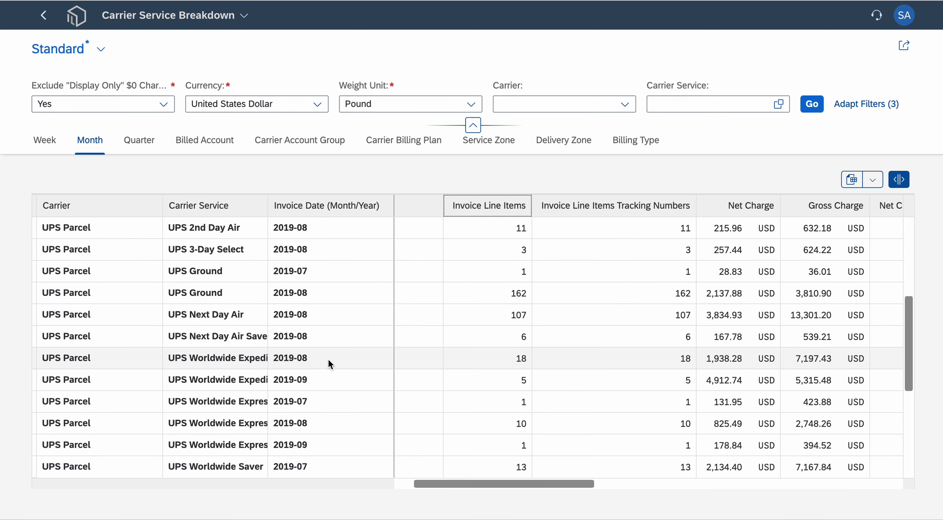
{"action": "scroll", "coordinate": [327, 358], "scroll_direction": "down", "scroll_amount": 3}
{"action": "scroll", "coordinate": [327, 358], "scroll_direction": "up", "scroll_amount": 8}
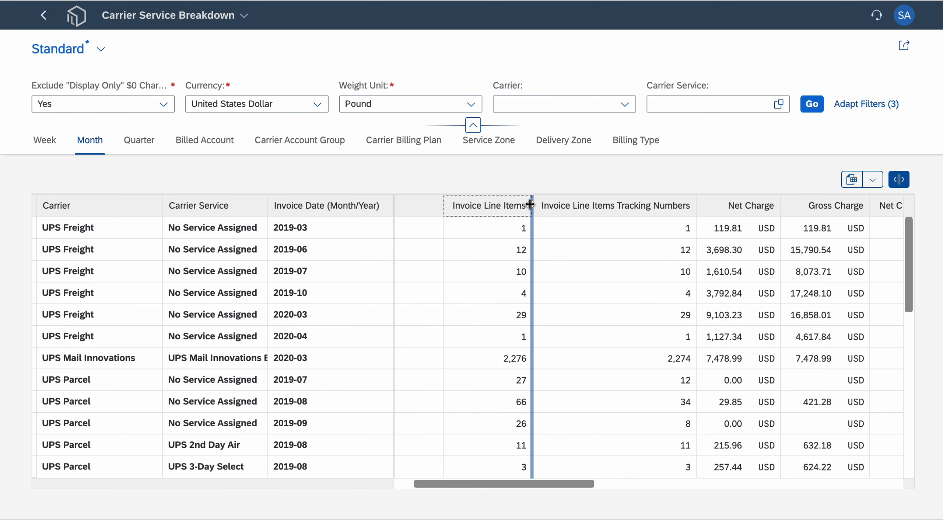
- Look through the additional filter fields for the Carrier Service Breakdown, discard any selection and reload the monthly data
{"action": "left_click", "coordinate": [860, 110]}
{"action": "scroll", "coordinate": [543, 333], "scroll_direction": "down", "scroll_amount": 3}
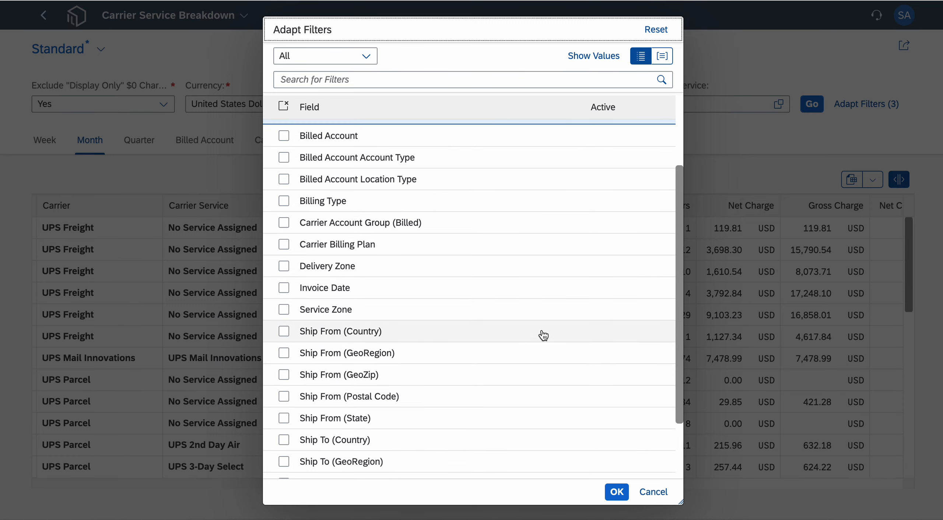
{"action": "scroll", "coordinate": [316, 352], "scroll_direction": "down", "scroll_amount": 1}
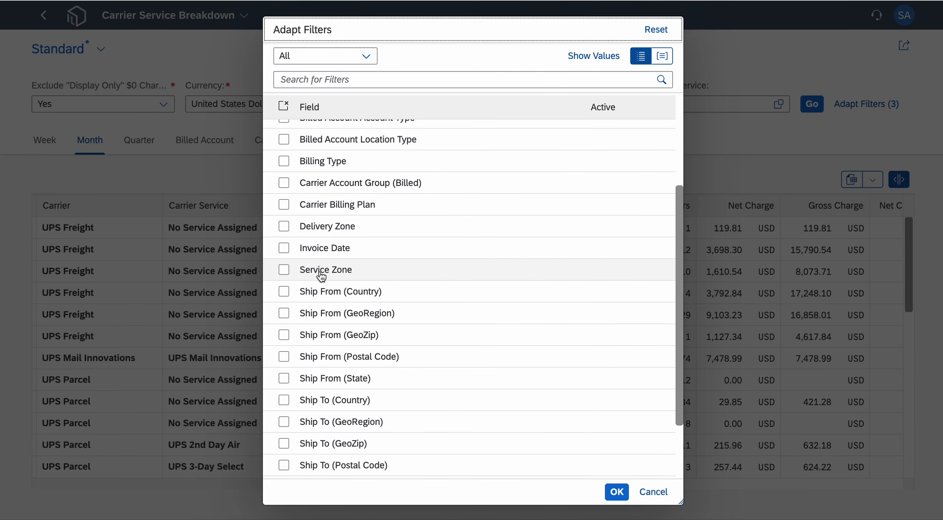
{"action": "left_click", "coordinate": [283, 248]}
{"action": "left_click", "coordinate": [283, 248]}
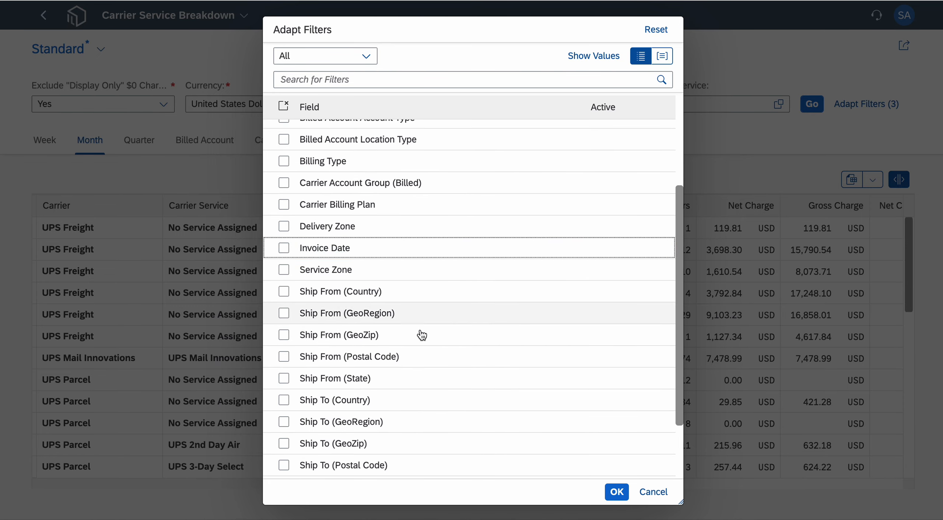
{"action": "scroll", "coordinate": [464, 375], "scroll_direction": "down", "scroll_amount": 3}
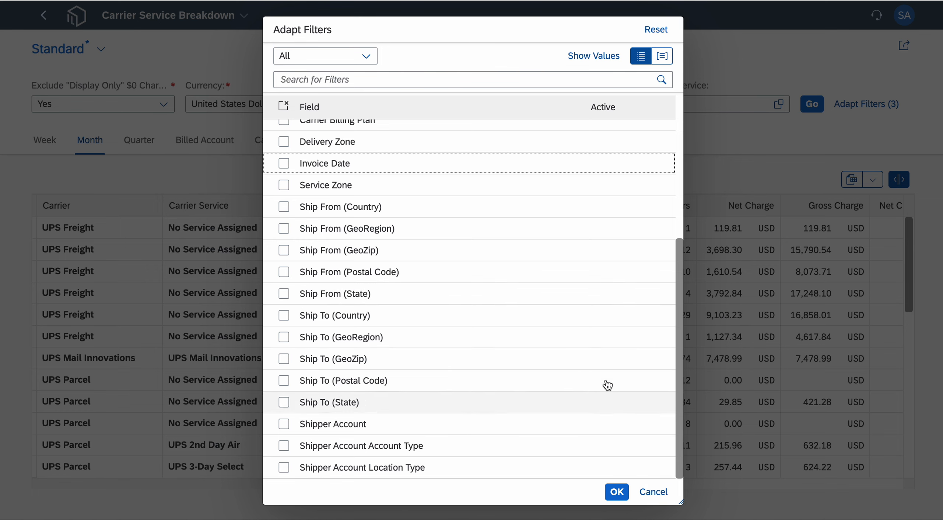
{"action": "scroll", "coordinate": [592, 308], "scroll_direction": "up", "scroll_amount": 5}
{"action": "left_click", "coordinate": [662, 497]}
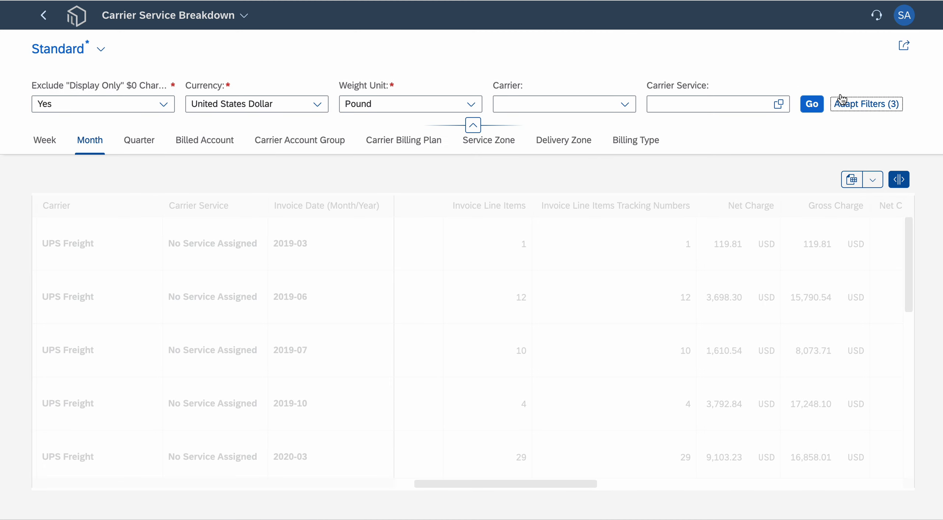
{"action": "left_click", "coordinate": [812, 103]}
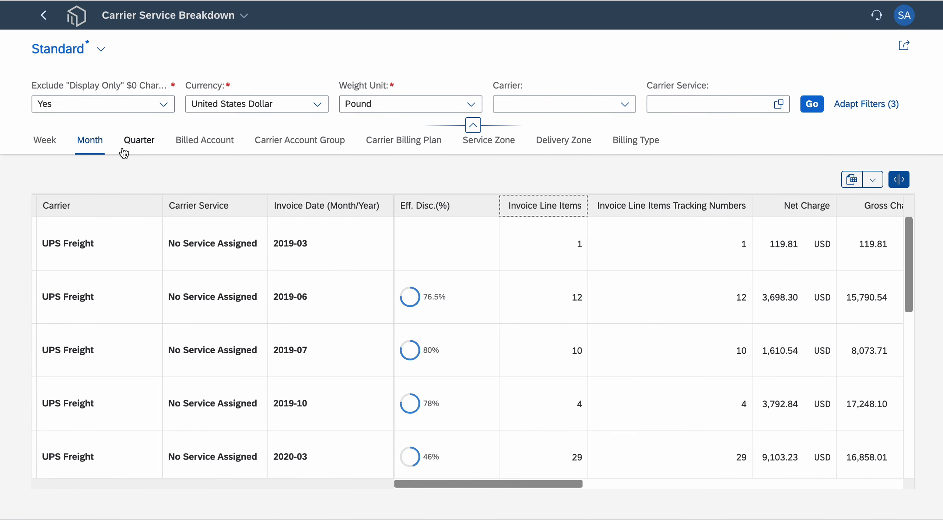
- Switch the breakdown to quarterly grouping and move the Eff. Disc. column directly ahead of Amount per Weight
{"action": "left_click", "coordinate": [138, 143]}
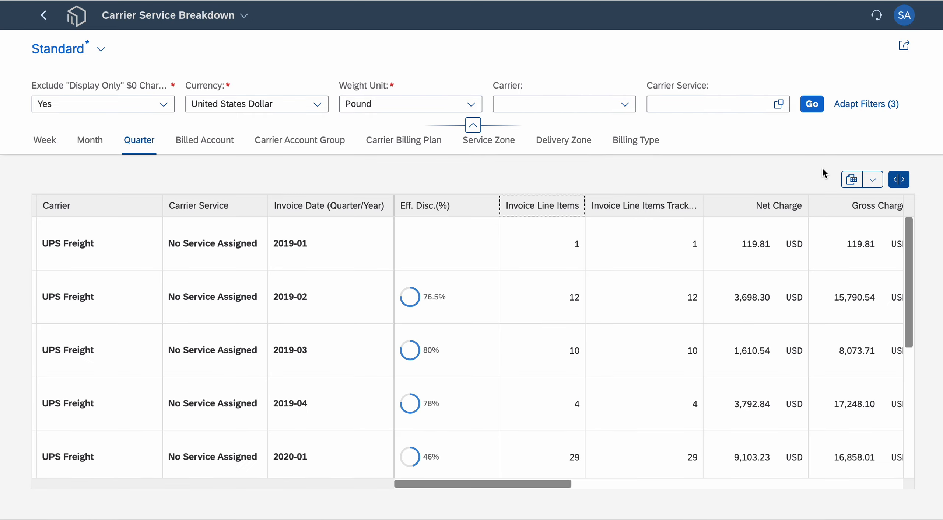
{"action": "left_click_drag", "start_coordinate": [497, 485], "coordinate": [678, 509]}
{"action": "left_click_drag", "start_coordinate": [610, 206], "coordinate": [686, 206]}
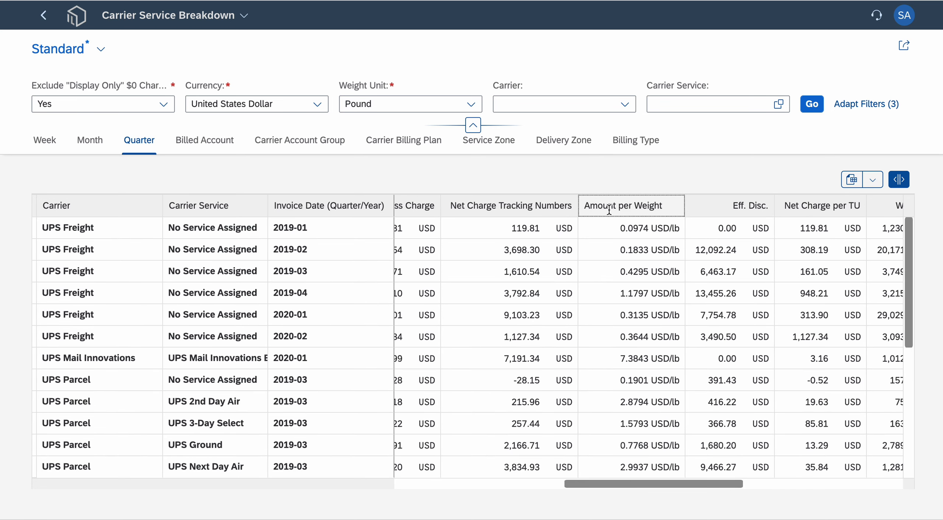
{"action": "left_click", "coordinate": [734, 210]}
{"action": "left_click_drag", "start_coordinate": [732, 210], "coordinate": [605, 224]}
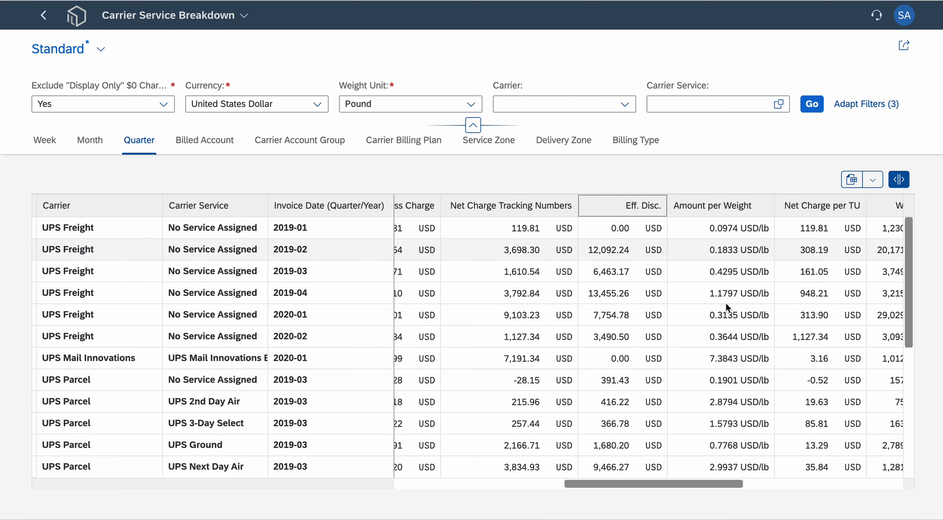
{"action": "left_click_drag", "start_coordinate": [698, 484], "coordinate": [513, 483]}
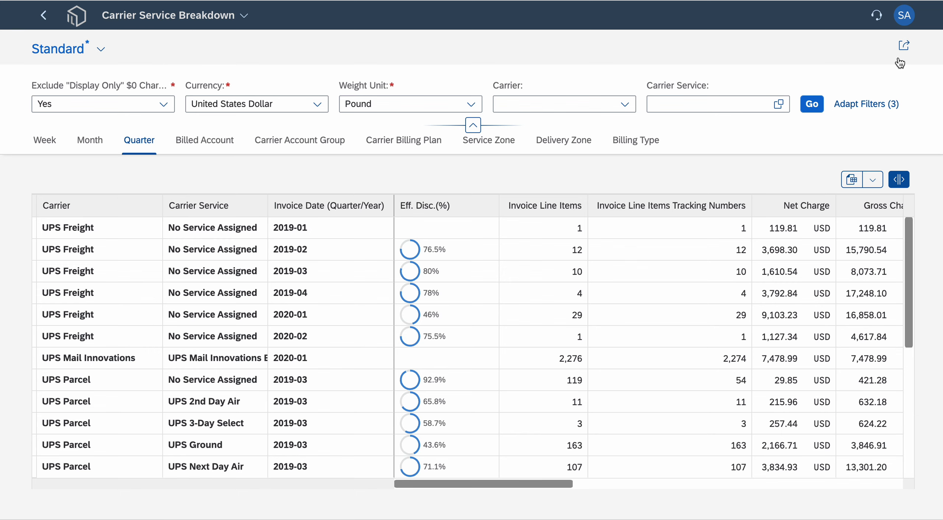
- Examine the export and email options for the quarterly carrier service list
{"action": "left_click", "coordinate": [873, 179]}
{"action": "mouse_move", "coordinate": [873, 224]}
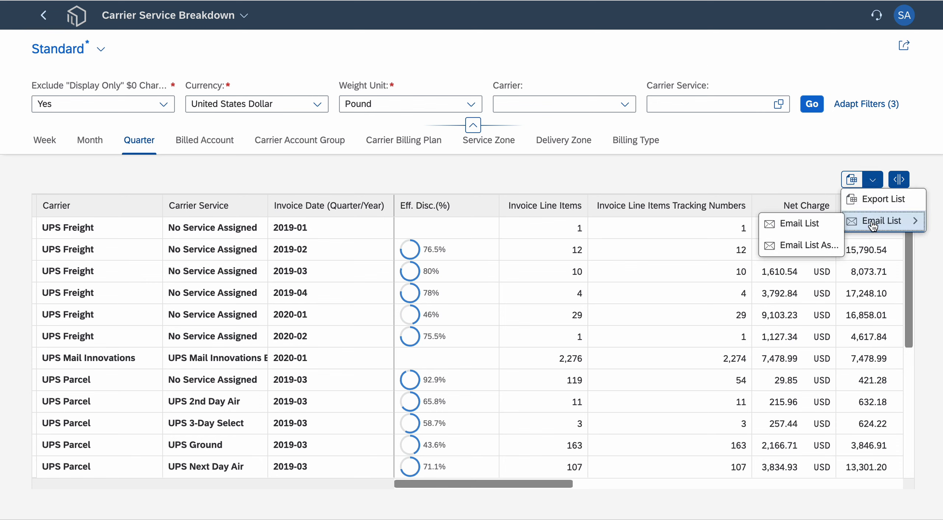
{"action": "key", "text": "Escape"}
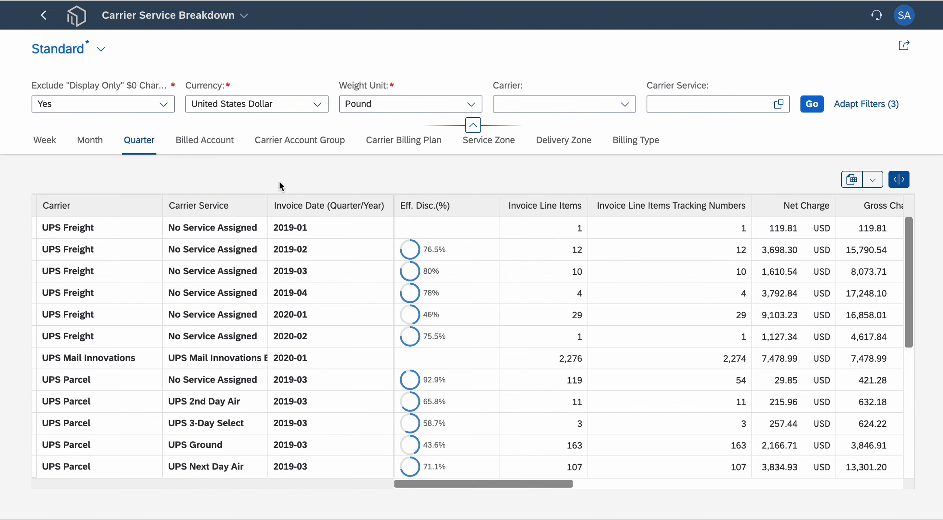
- Return to the home page, view the support help window and close it
{"action": "left_click", "coordinate": [76, 15]}
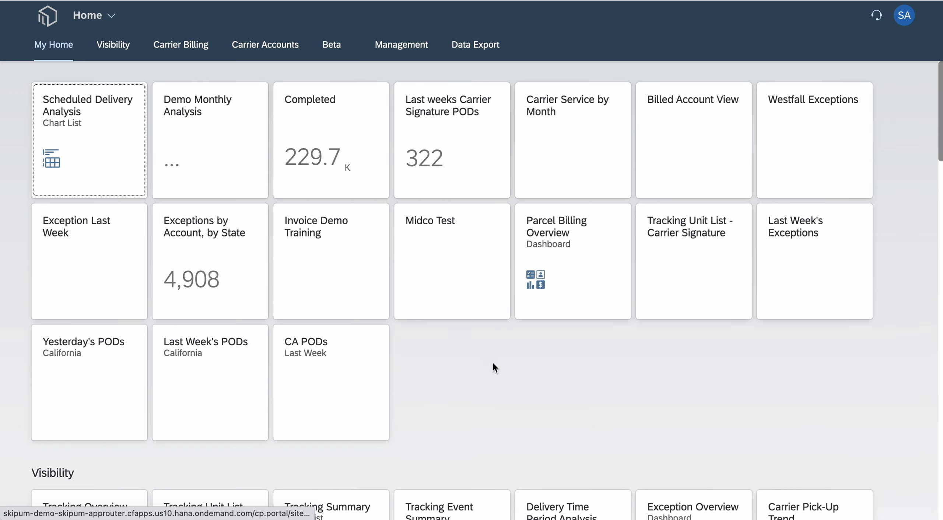
{"action": "scroll", "coordinate": [493, 363], "scroll_direction": "down", "scroll_amount": 10}
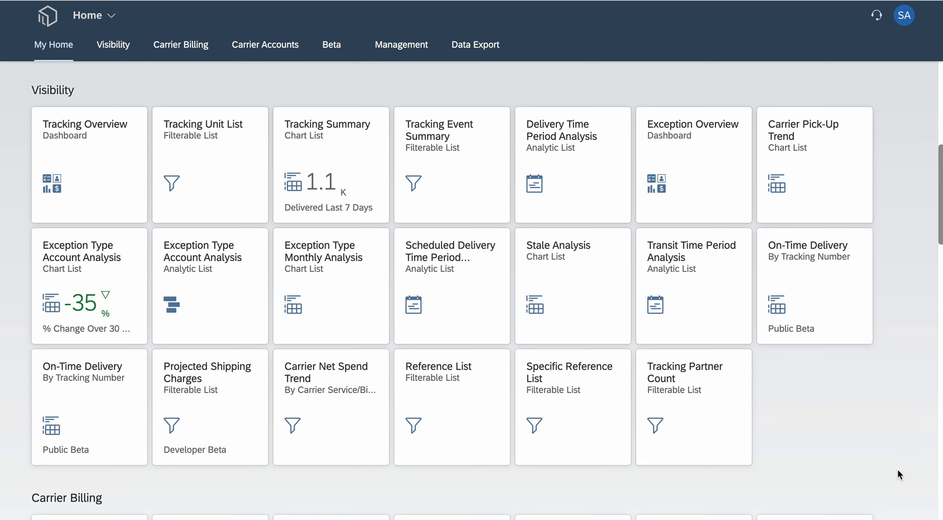
{"action": "left_click", "coordinate": [877, 16]}
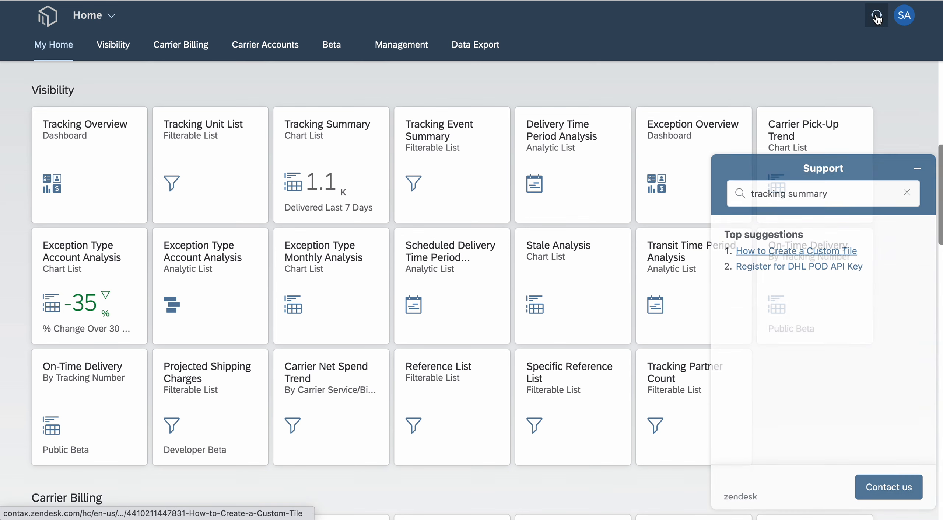
{"action": "left_click", "coordinate": [924, 175]}
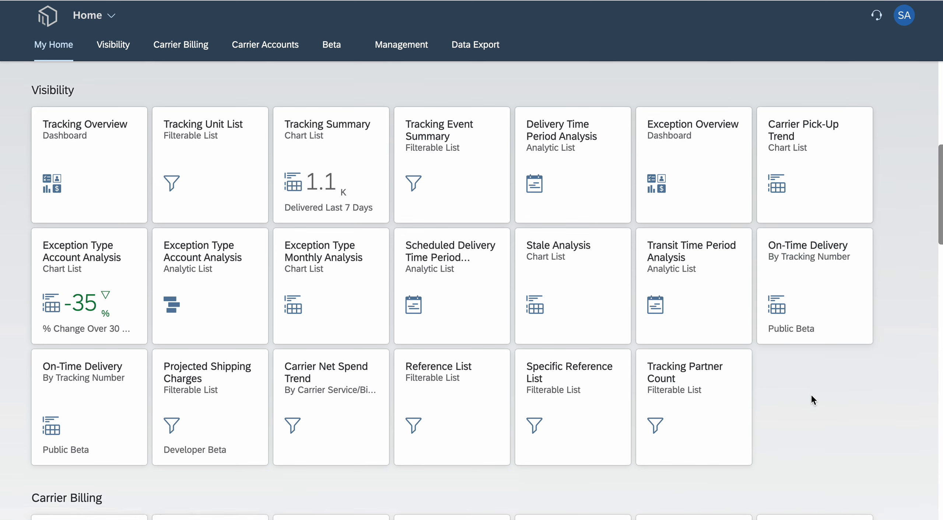